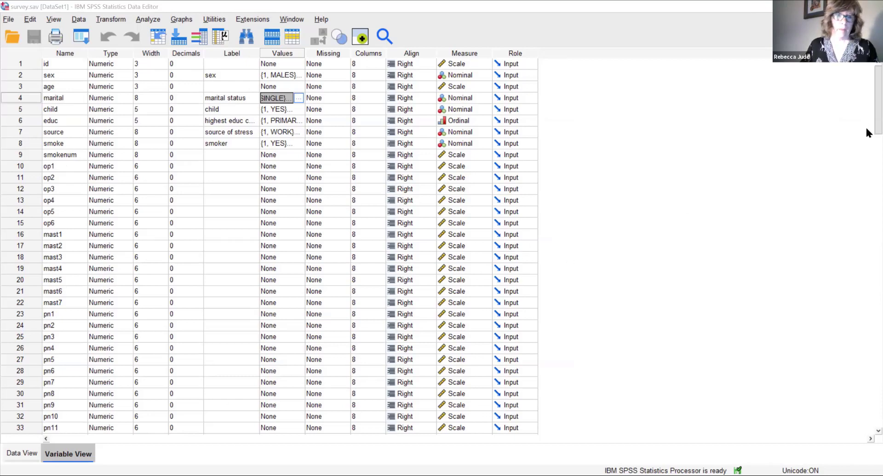
Examine the survey's variable list, from the individual questionnaire items through the recoded items to the labelled total scores
scroll(867, 152, down, 3)
scroll(866, 156, down, 2)
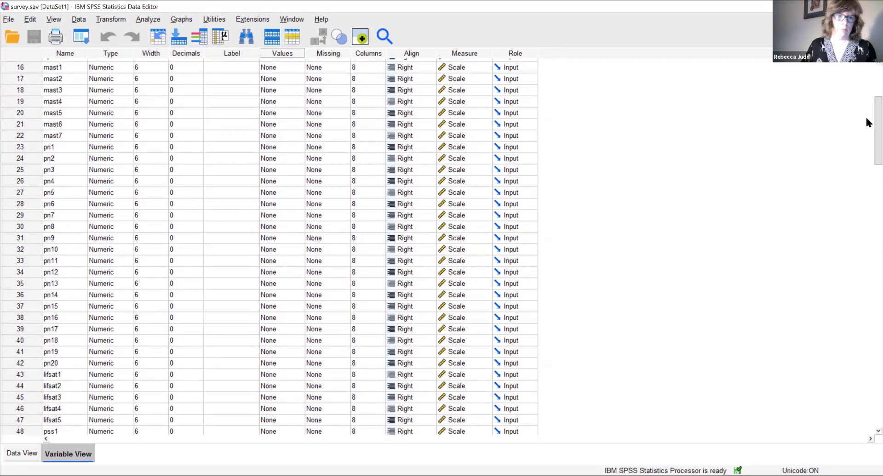
scroll(868, 147, down, 4)
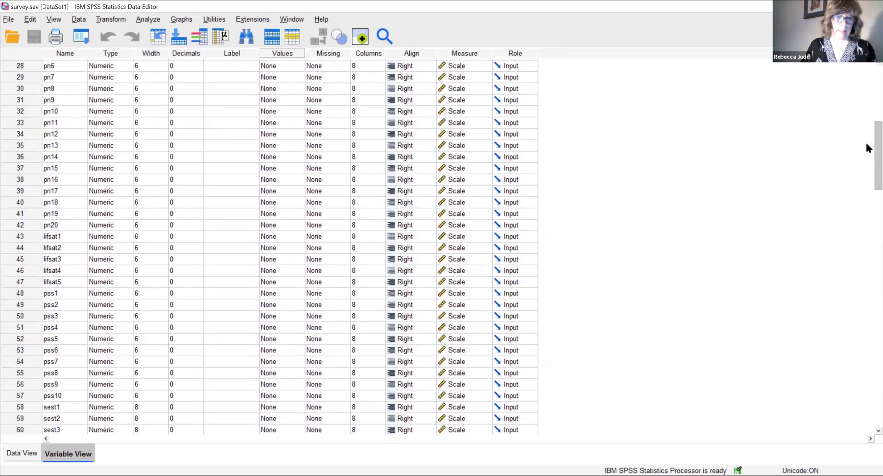
scroll(868, 147, down, 2)
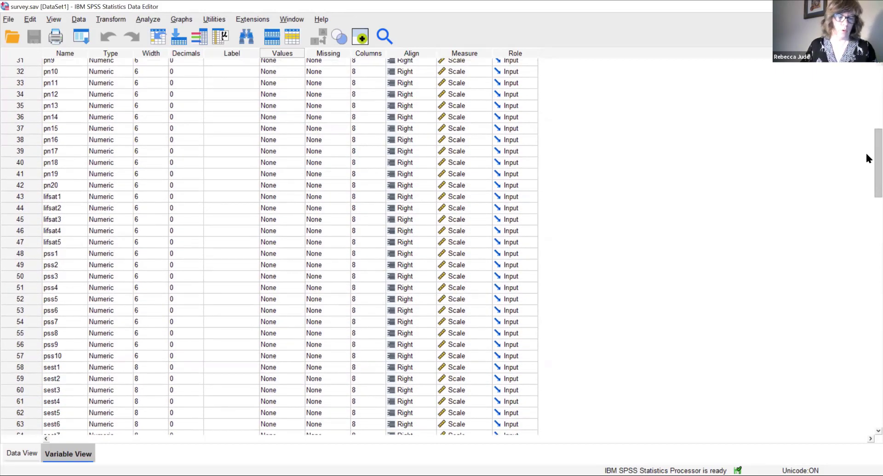
scroll(867, 156, down, 3)
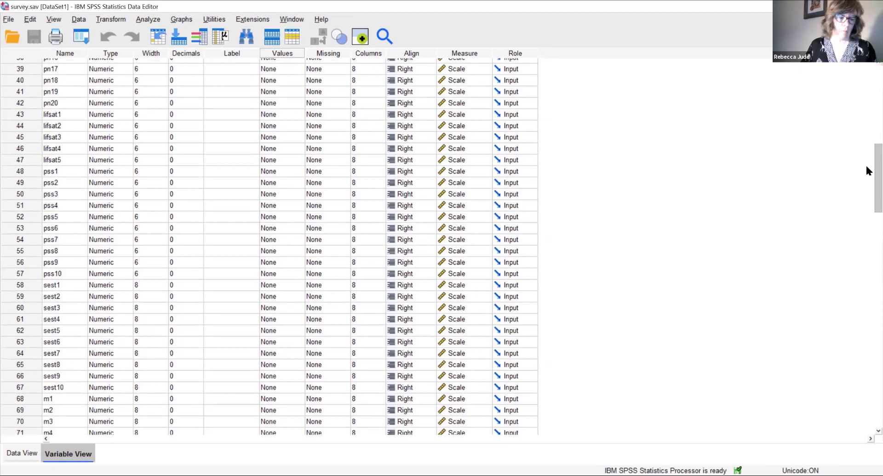
scroll(866, 177, down, 2)
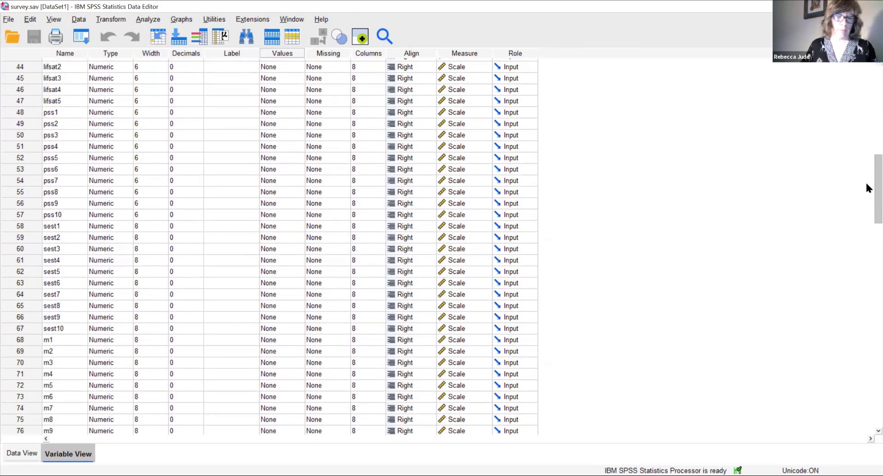
scroll(866, 184, down, 3)
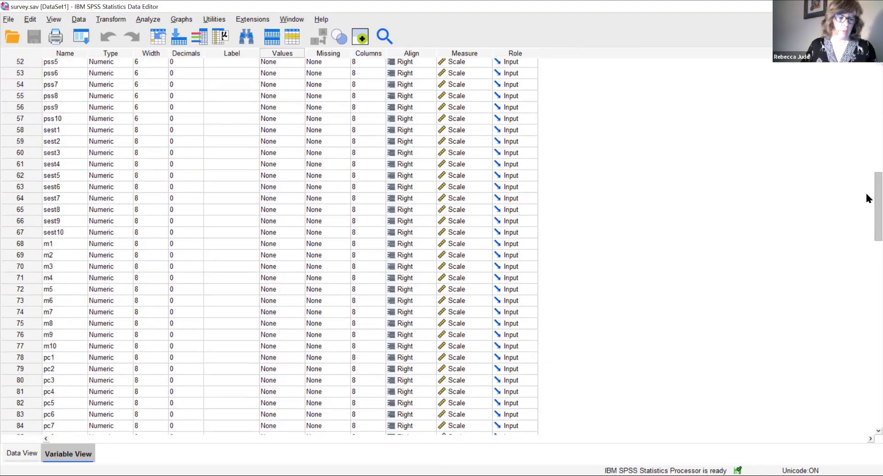
scroll(866, 198, down, 4)
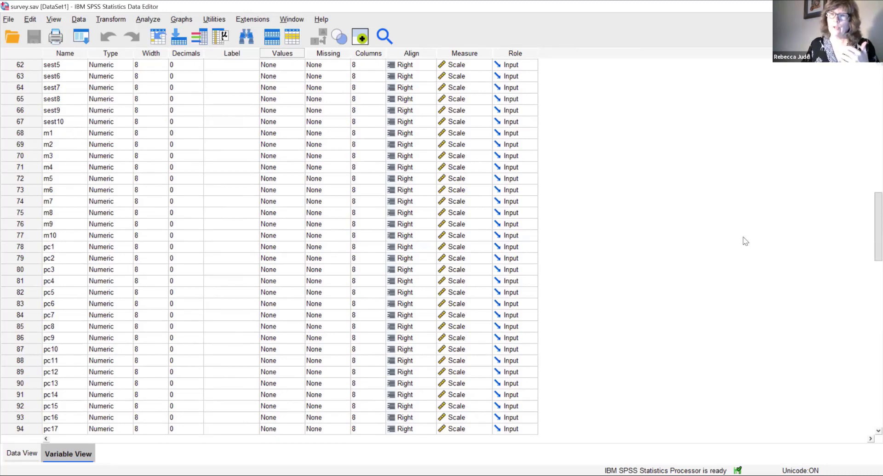
drag(865, 286, 867, 339)
scroll(865, 338, down, 6)
scroll(866, 334, up, 4)
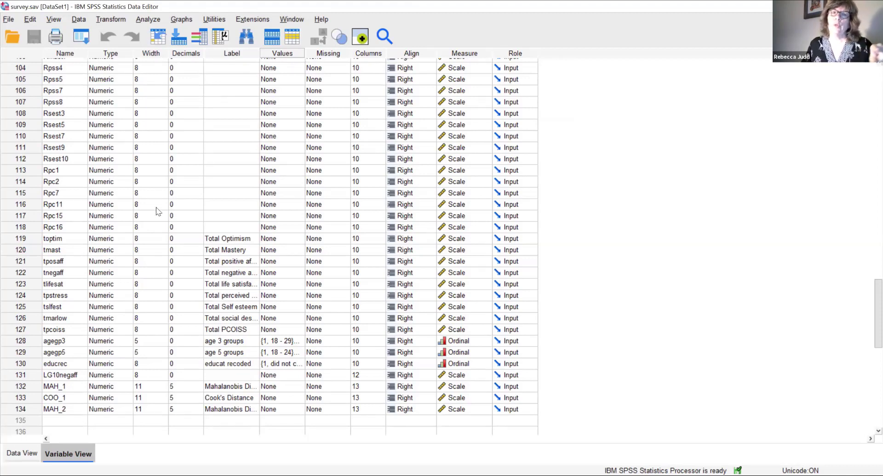
scroll(198, 161, up, 5)
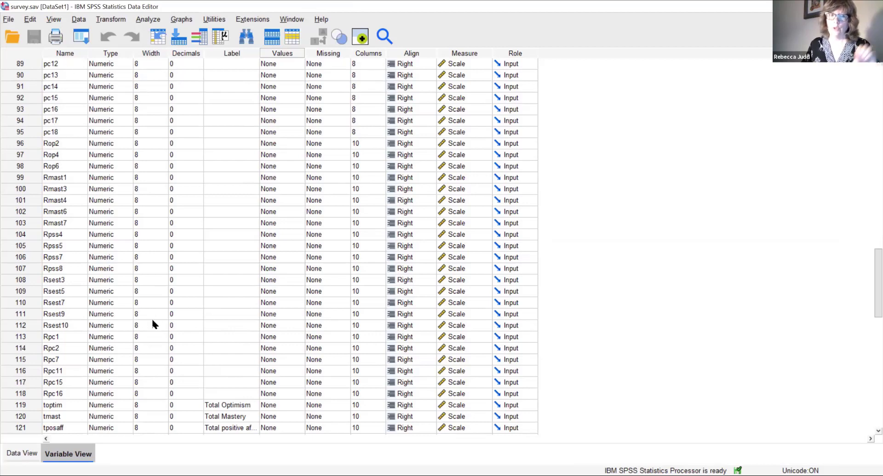
scroll(204, 301, down, 5)
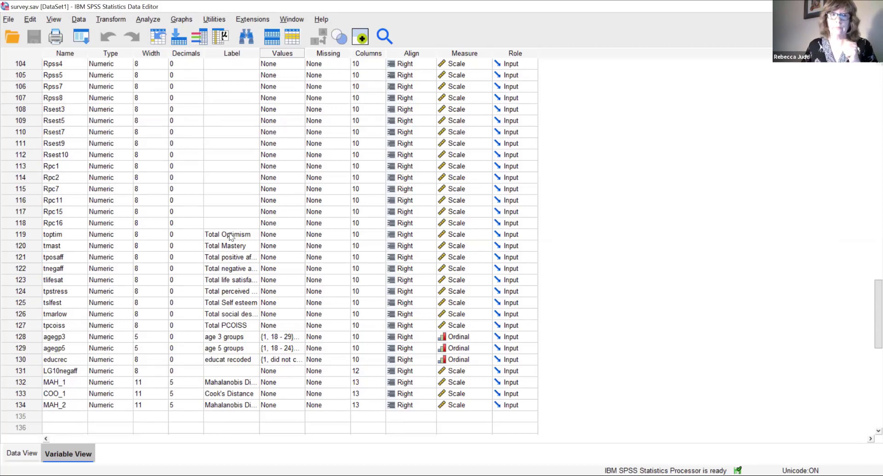
Review the value labels of the sex variable and close them without changes
scroll(229, 236, up, 20)
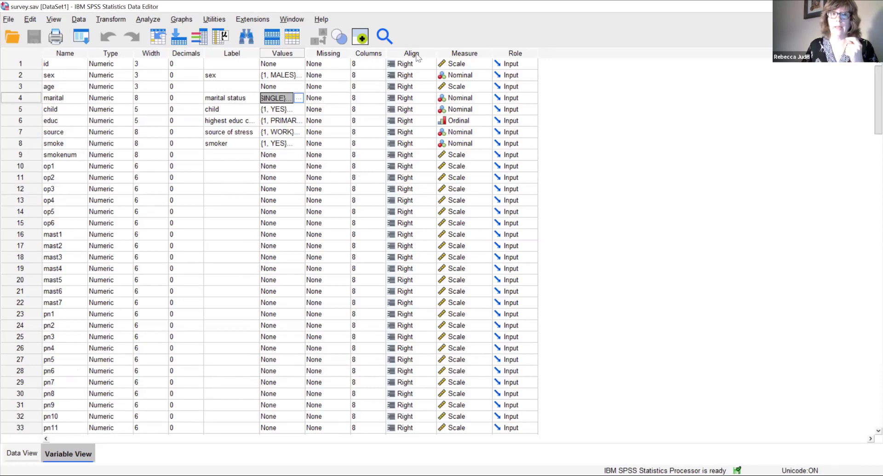
double_click(298, 76)
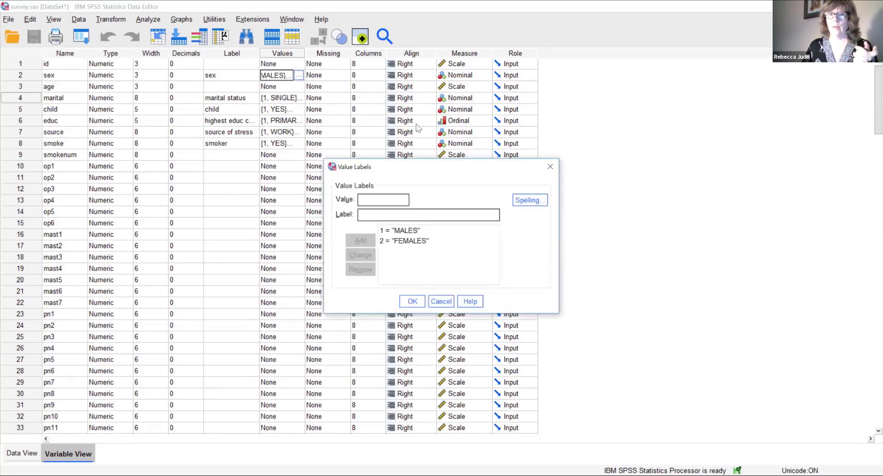
click(550, 168)
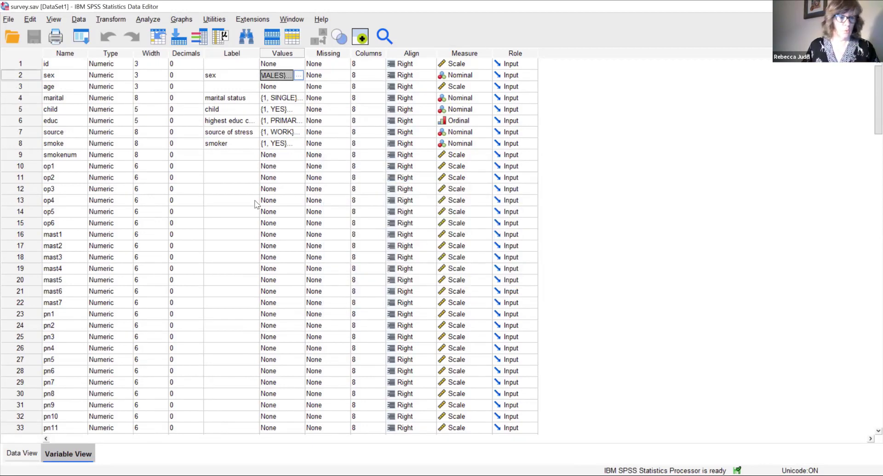
Look over the total and recoded variables, and review the full set of value labels of the educ variable
scroll(189, 234, down, 5)
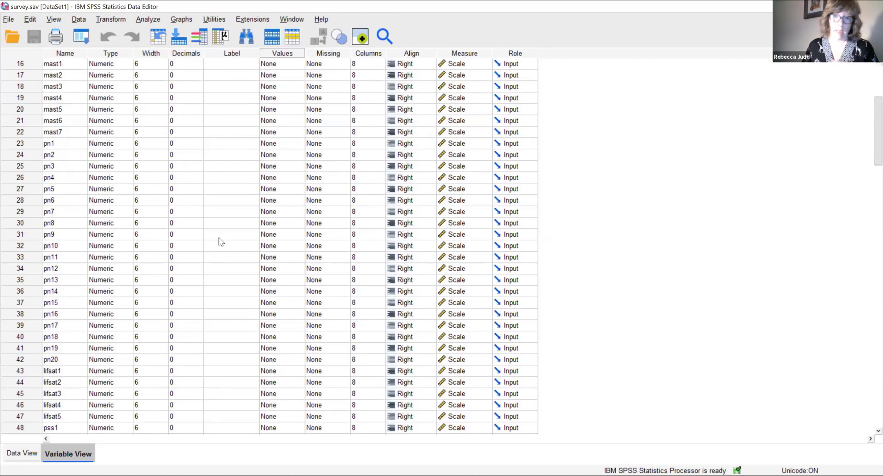
scroll(219, 242, down, 20)
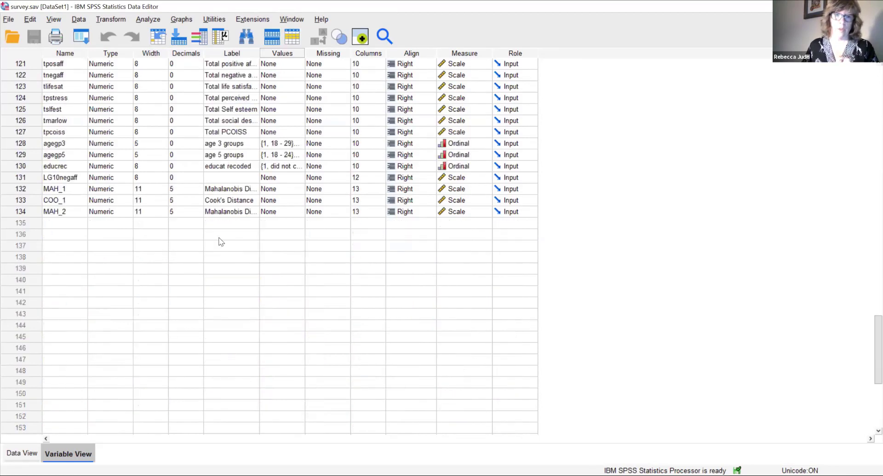
scroll(218, 242, up, 5)
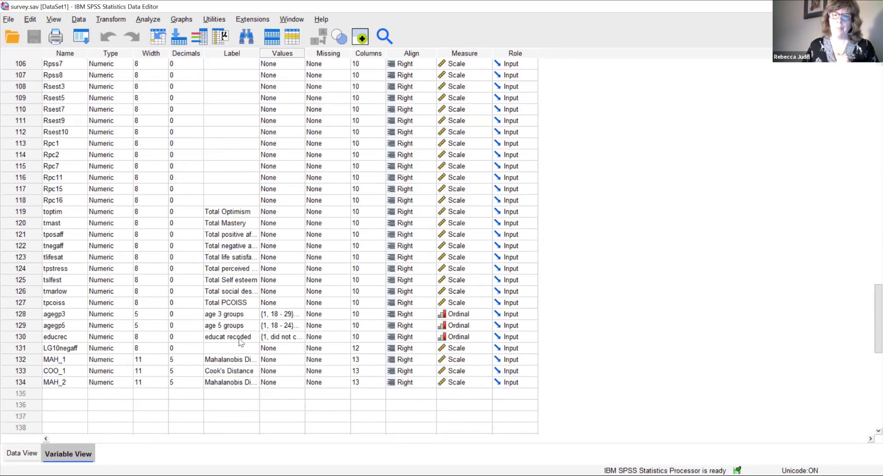
scroll(240, 342, up, 20)
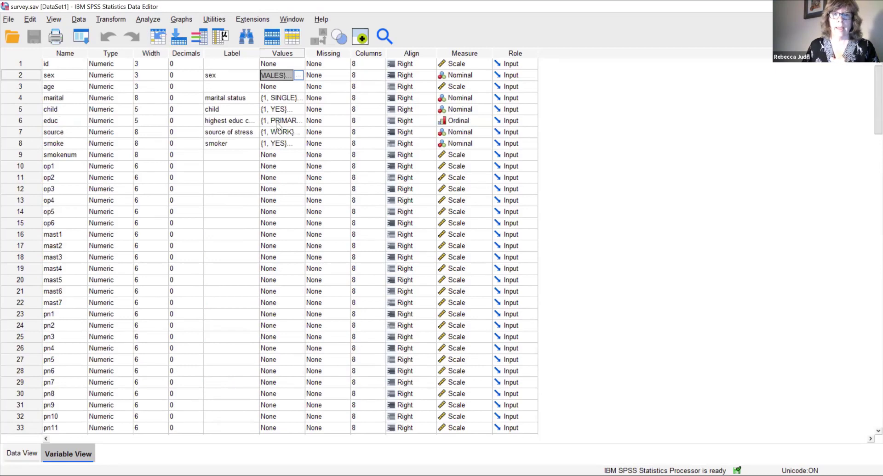
click(293, 125)
click(299, 121)
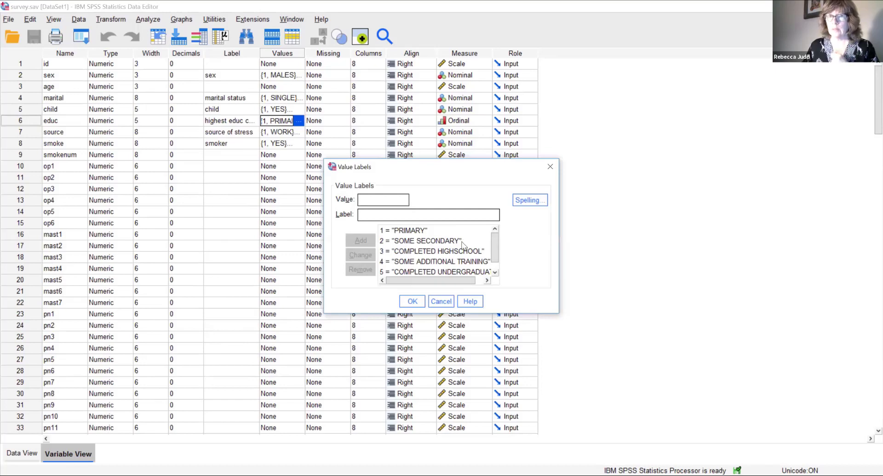
drag(493, 247, 493, 250)
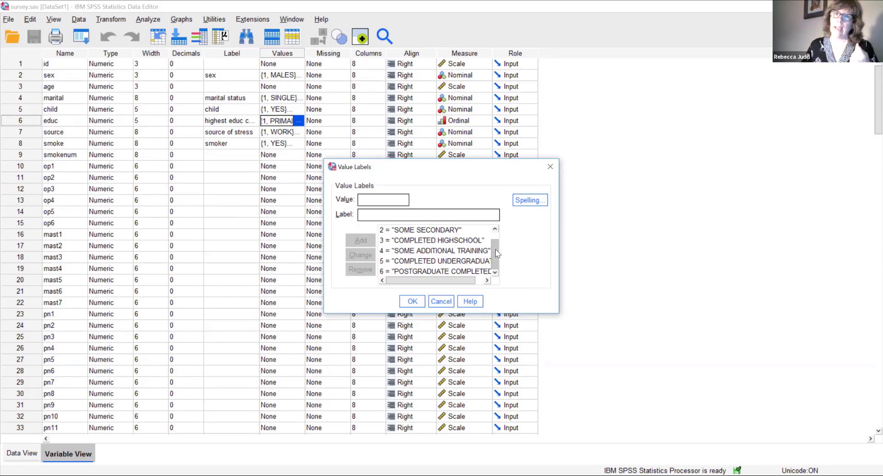
scroll(496, 249, up, 1)
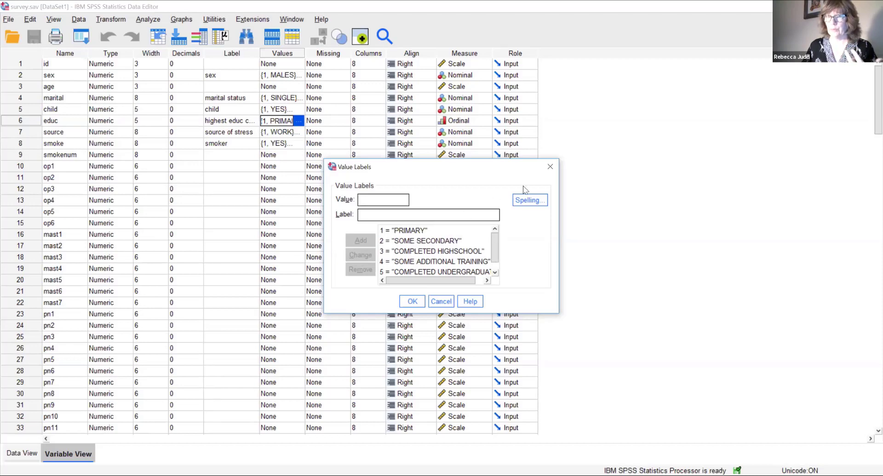
click(550, 166)
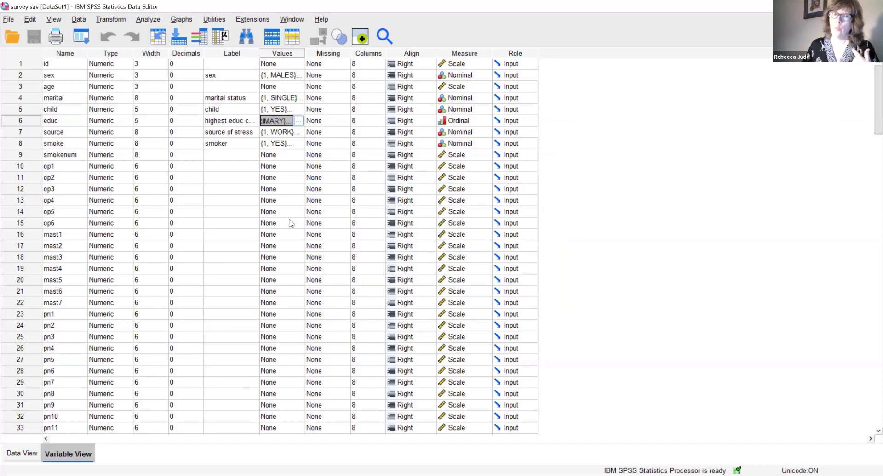
Review the value labels of the recoded education variable educrec and accept them as they are
scroll(290, 223, down, 20)
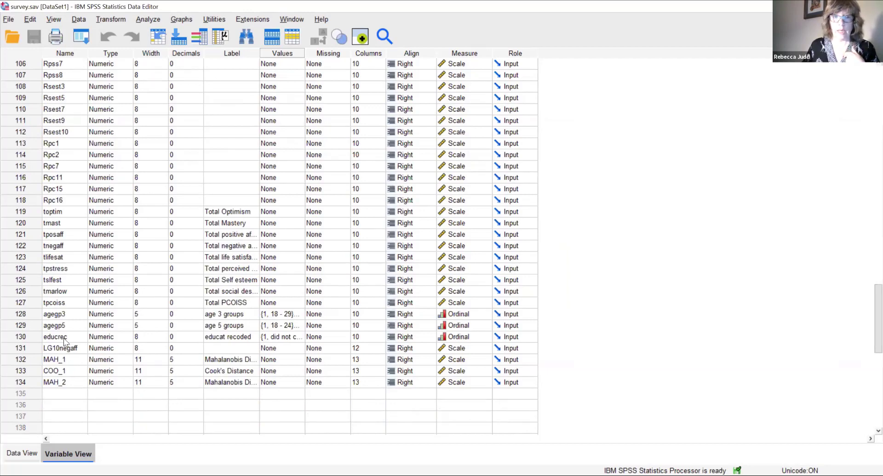
click(295, 337)
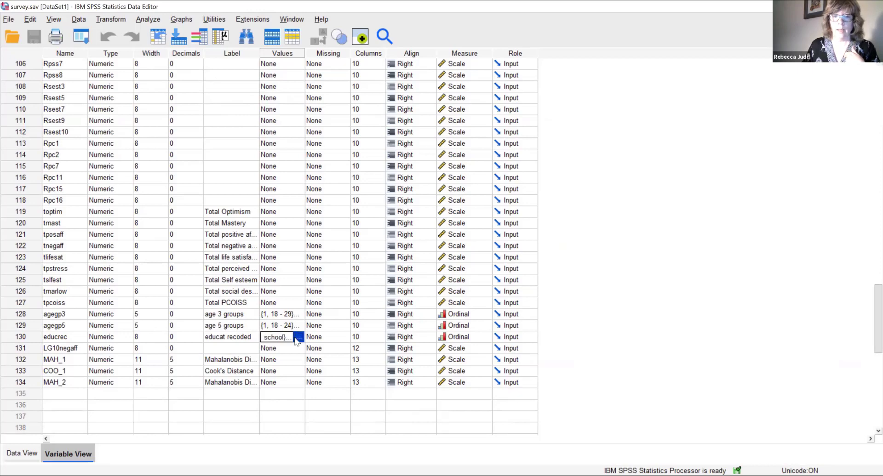
click(298, 337)
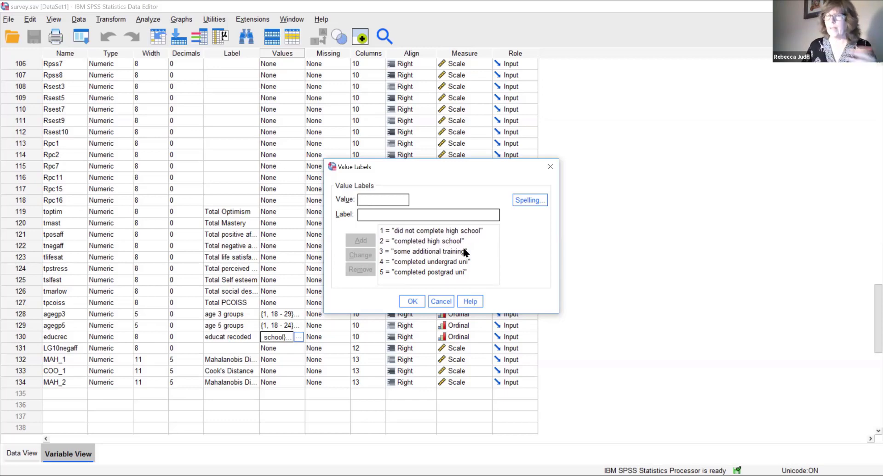
click(412, 302)
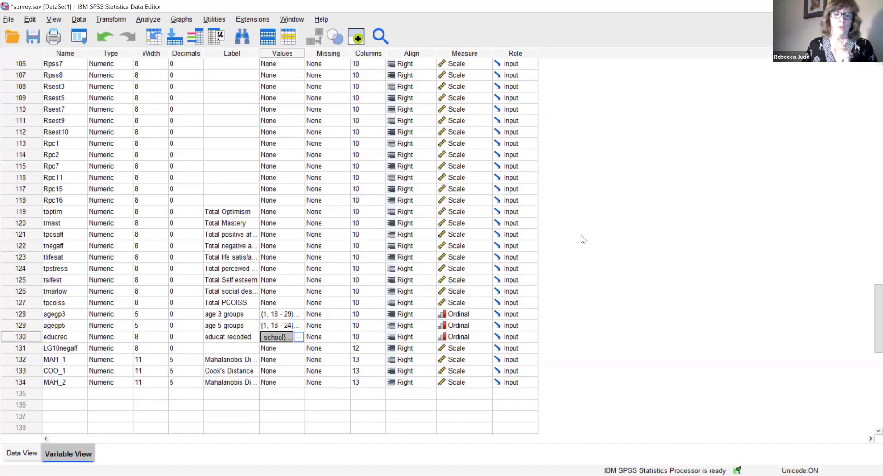
Open the Frequencies analysis and accept its statistics: quartiles, mean, median, mode, standard deviation, range, minimum, maximum, skewness and kurtosis
scroll(583, 238, up, 20)
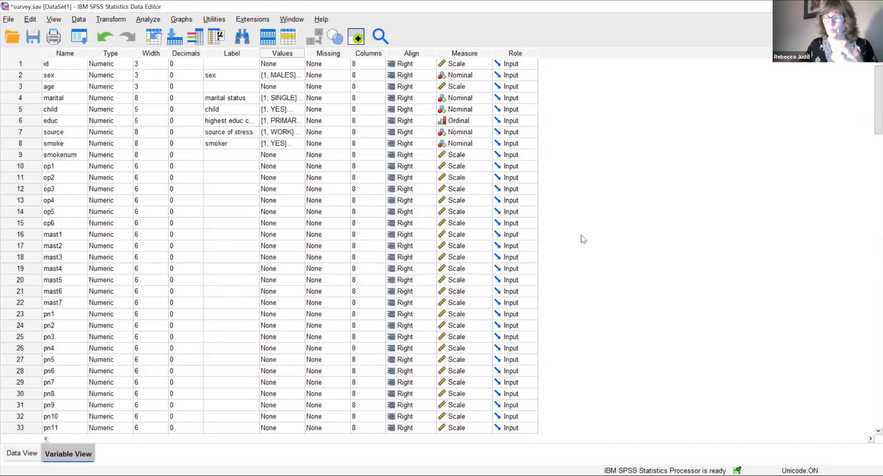
click(153, 21)
mouse_move(194, 64)
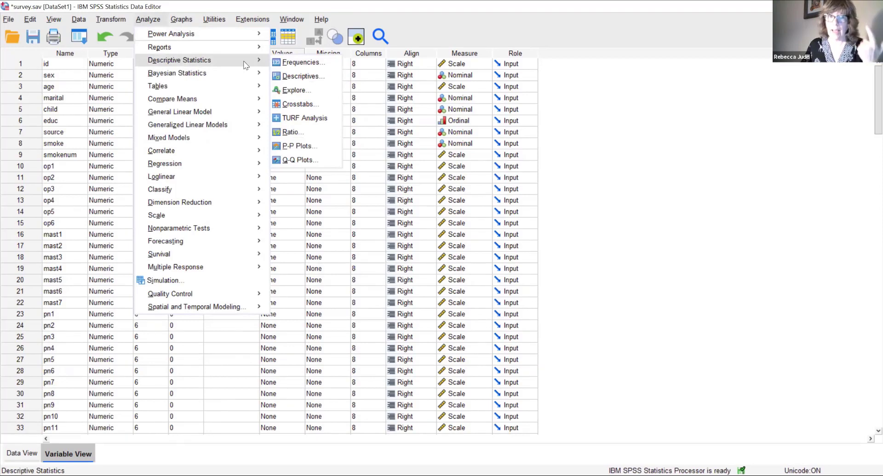
click(280, 63)
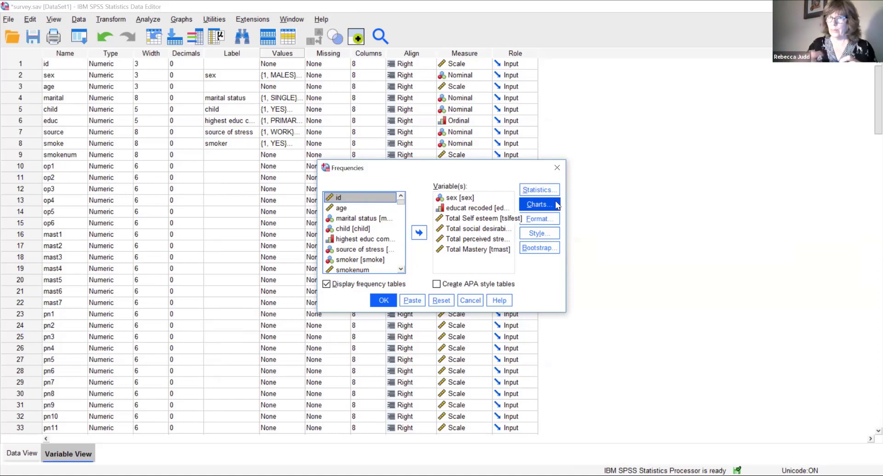
click(541, 190)
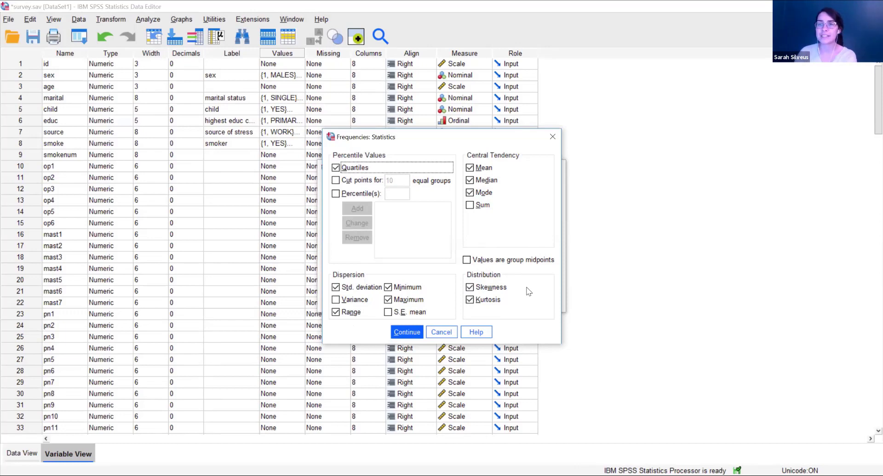
click(552, 137)
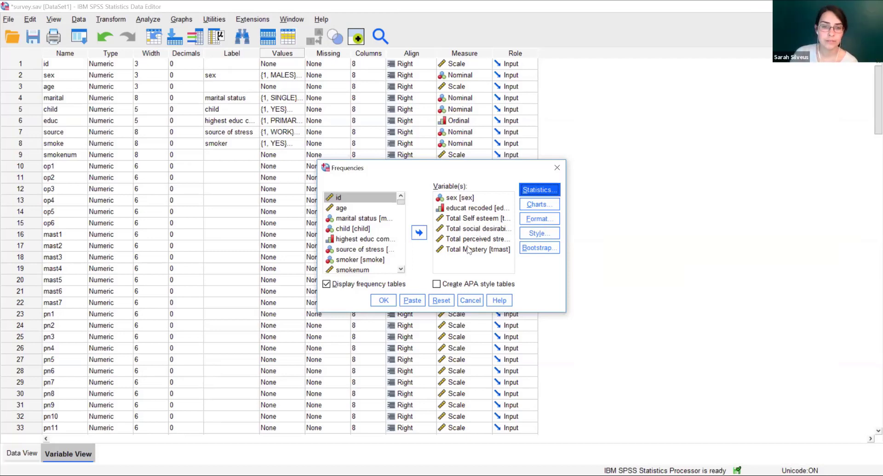
click(555, 192)
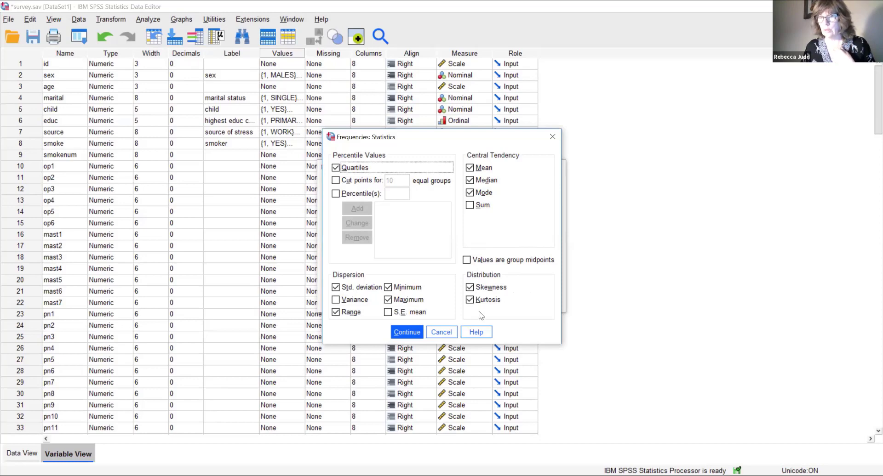
click(407, 332)
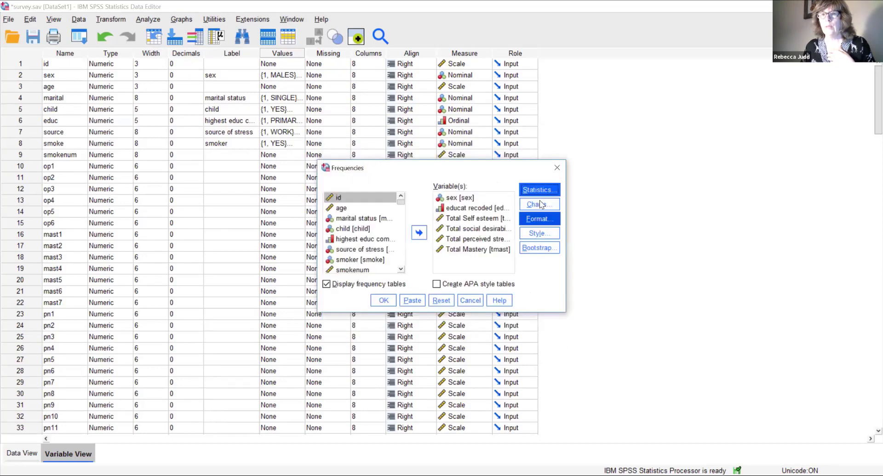
Keep histograms with the normal curve as the chart type and run the frequencies analysis on the selected variables
click(540, 203)
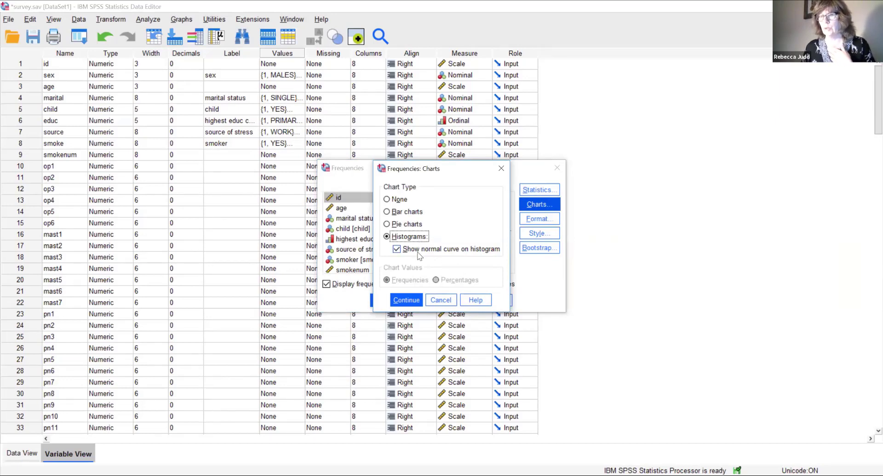
click(406, 300)
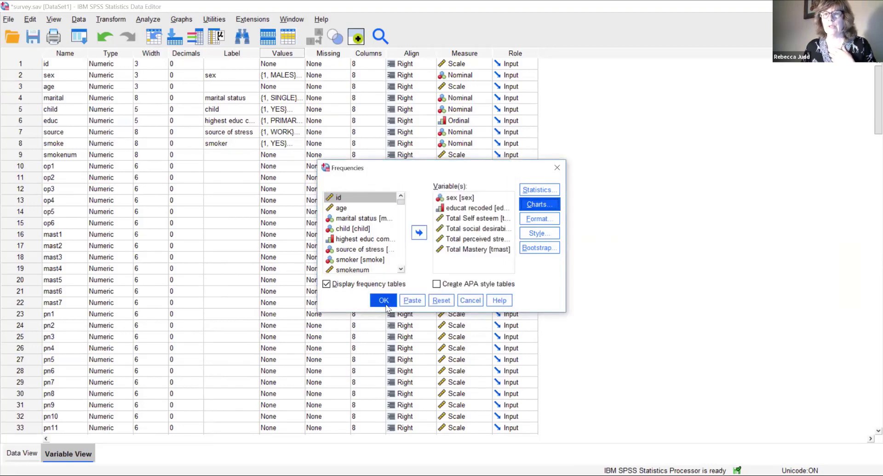
click(383, 301)
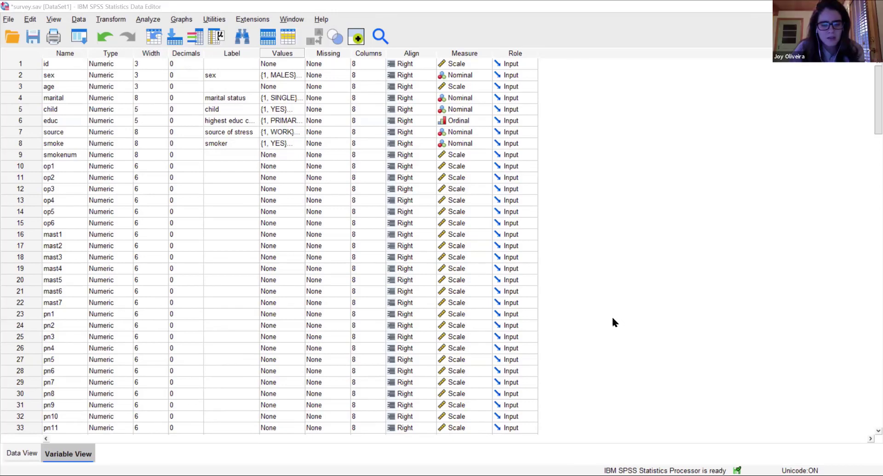
Switch to the output viewer and examine the Statistics table of descriptive statistics for all six variables
key(alt+Tab)
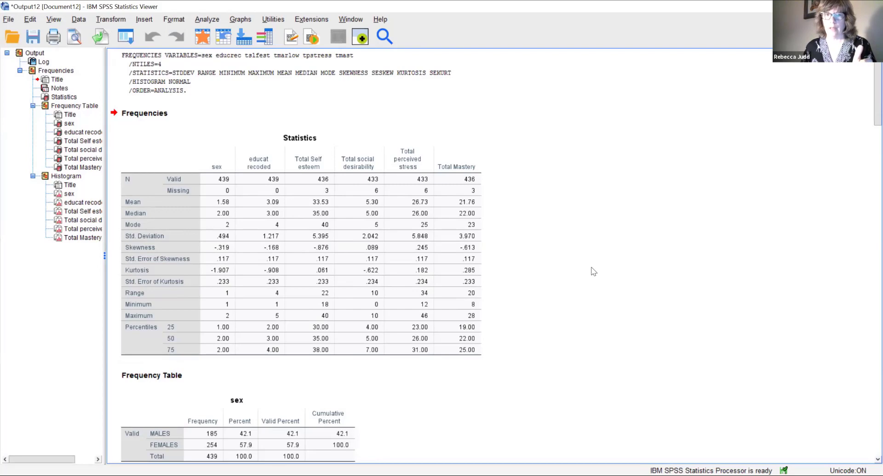
click(411, 192)
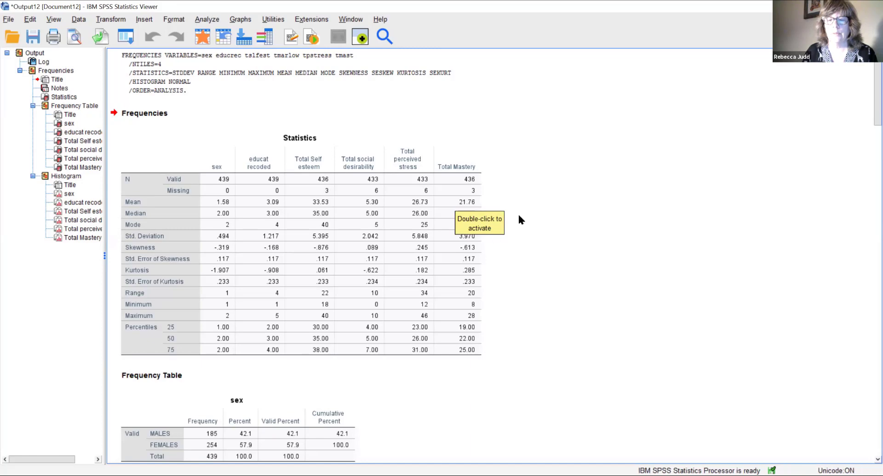
click(444, 217)
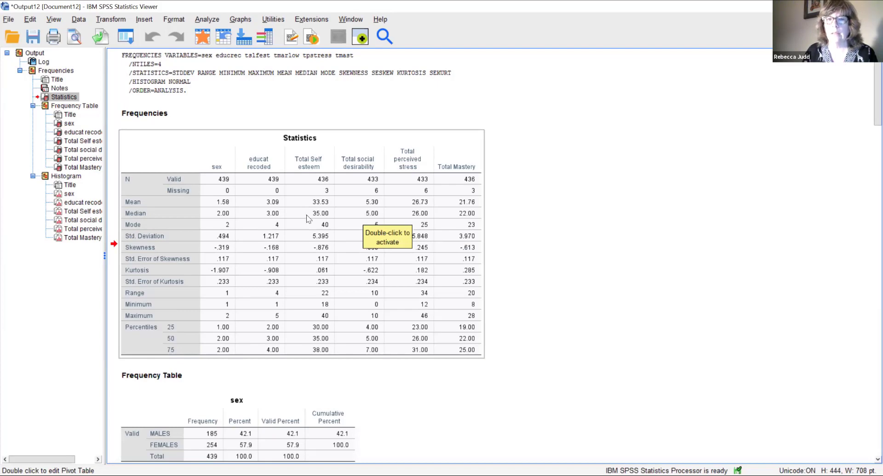
click(483, 222)
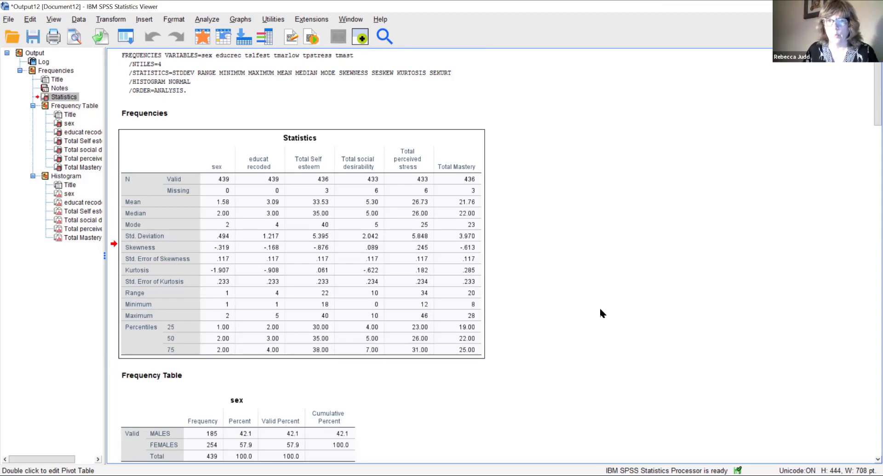
scroll(600, 312, down, 5)
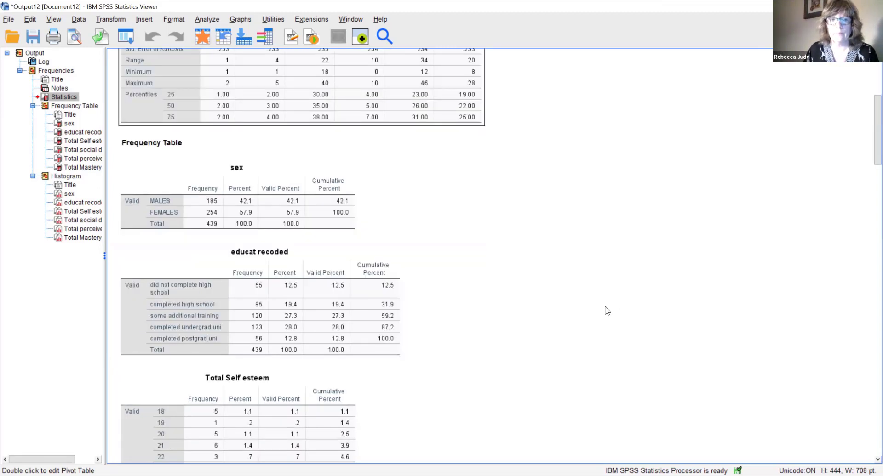
scroll(573, 219, up, 5)
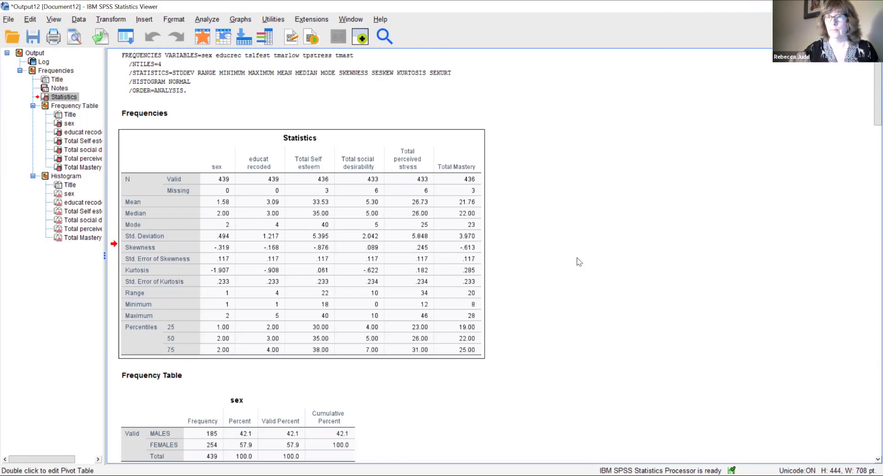
Examine the frequency tables for sex and recoded education, comparing the frequency, percent, valid percent and cumulative percent columns
scroll(606, 237, down, 5)
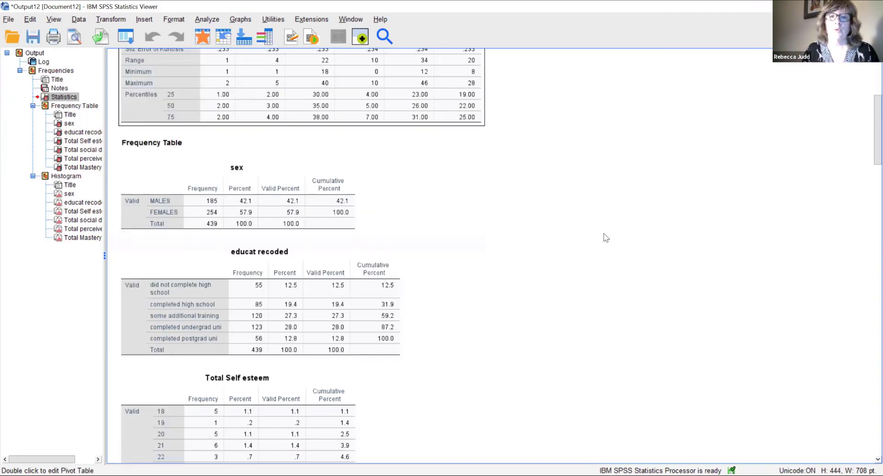
click(291, 191)
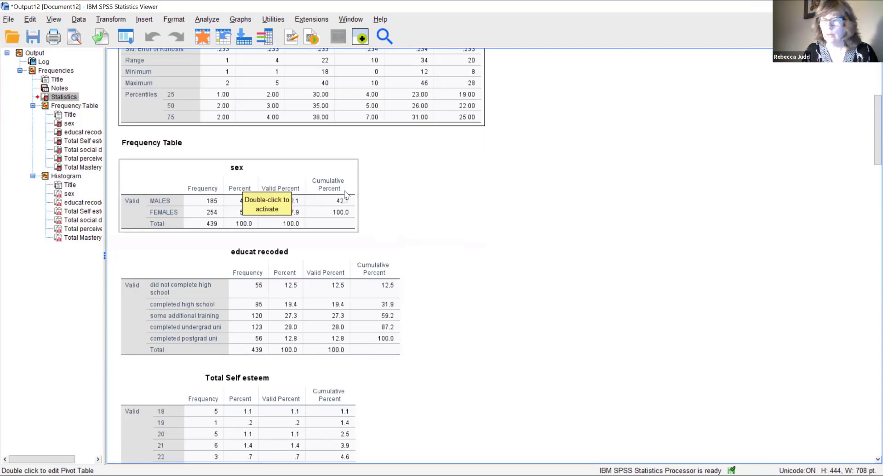
click(386, 235)
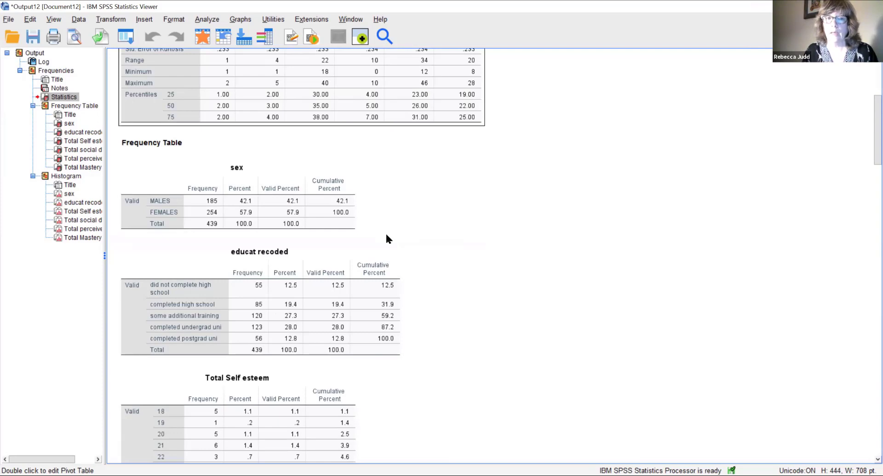
click(243, 202)
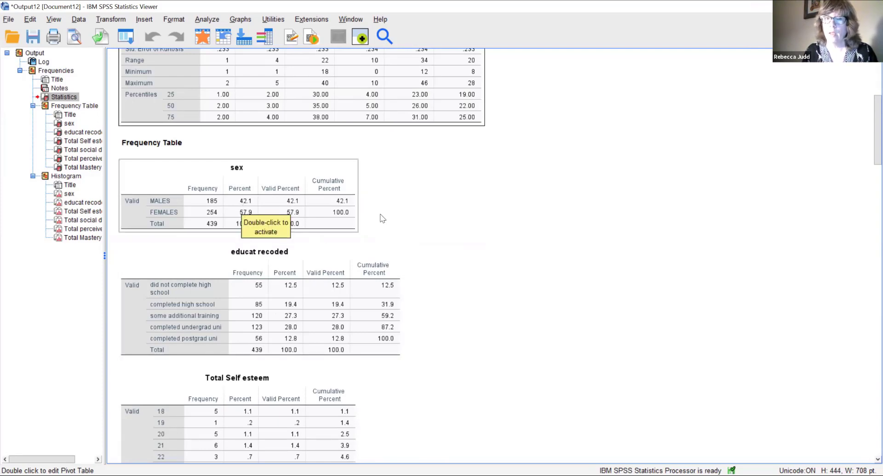
click(414, 214)
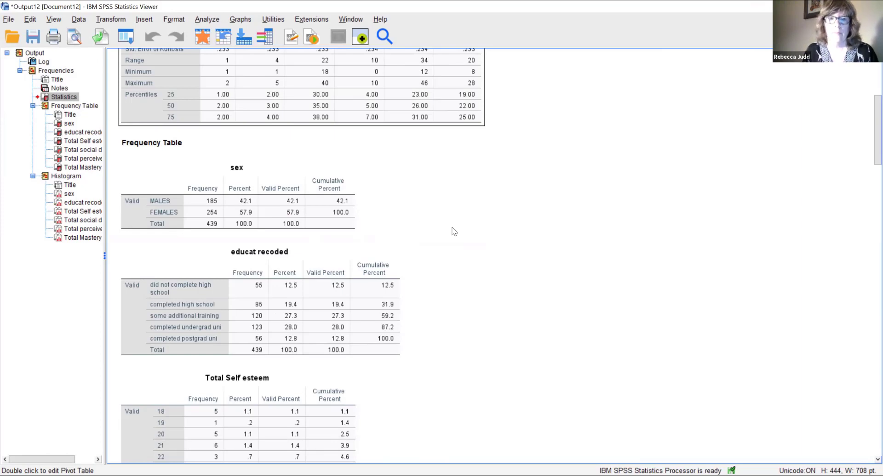
click(344, 300)
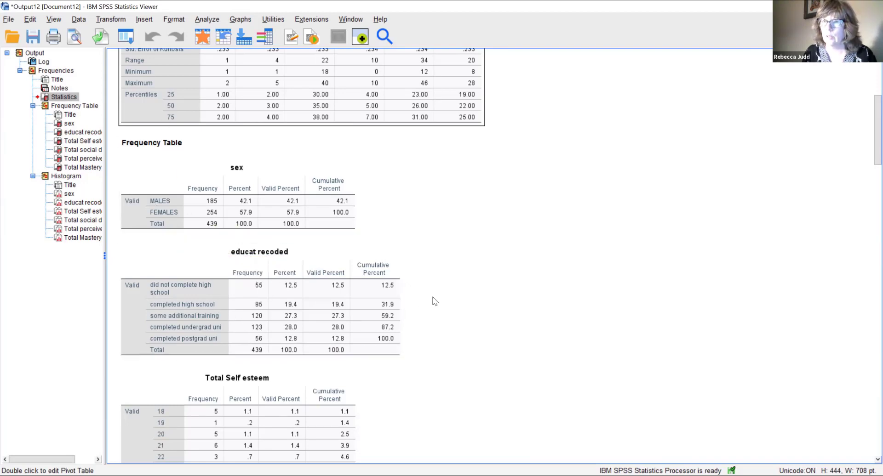
Return to the Statistics table and check the valid and missing counts and the averages of the total scale variables
scroll(468, 292, up, 5)
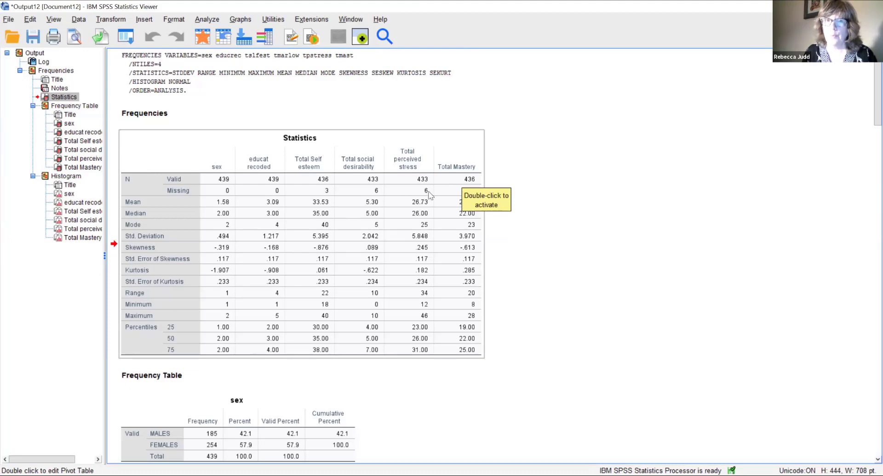
click(550, 219)
click(496, 203)
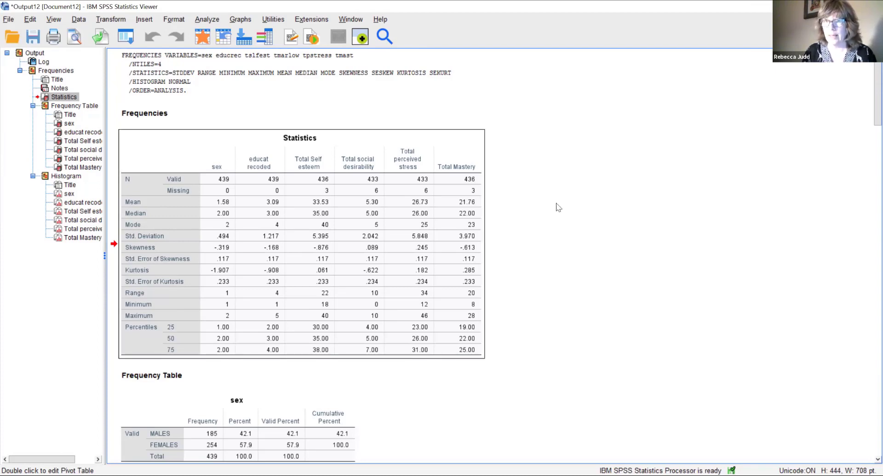
Examine the frequency tables for Total Self esteem and Total social desirability, including their percent and cumulative percent columns
scroll(559, 212, down, 10)
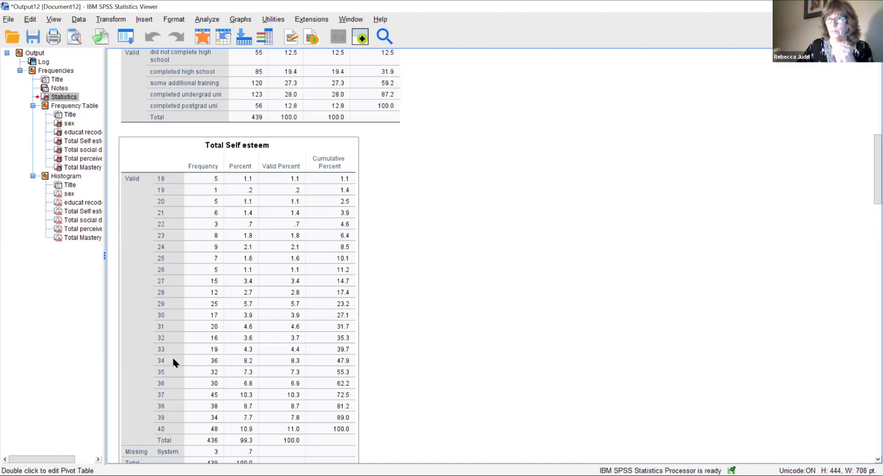
click(394, 347)
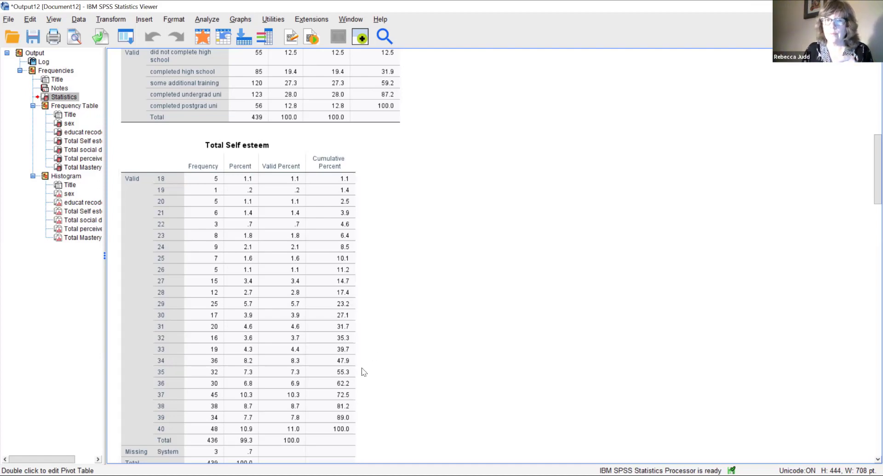
scroll(474, 345, down, 5)
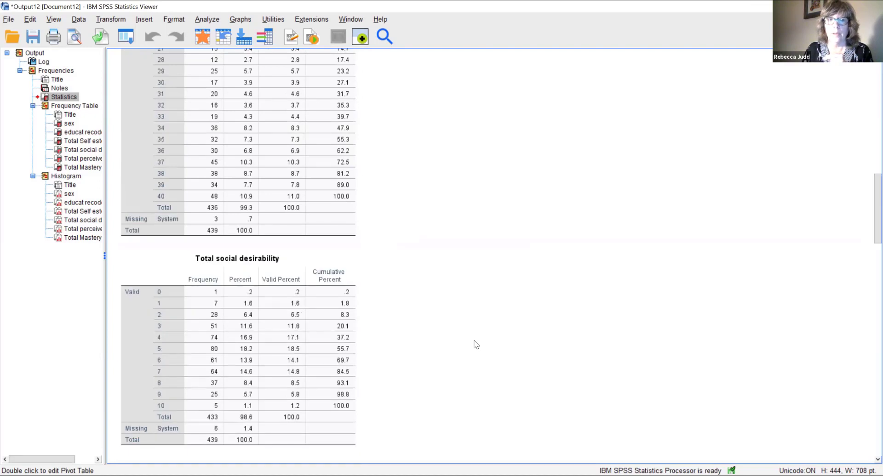
click(247, 314)
click(424, 358)
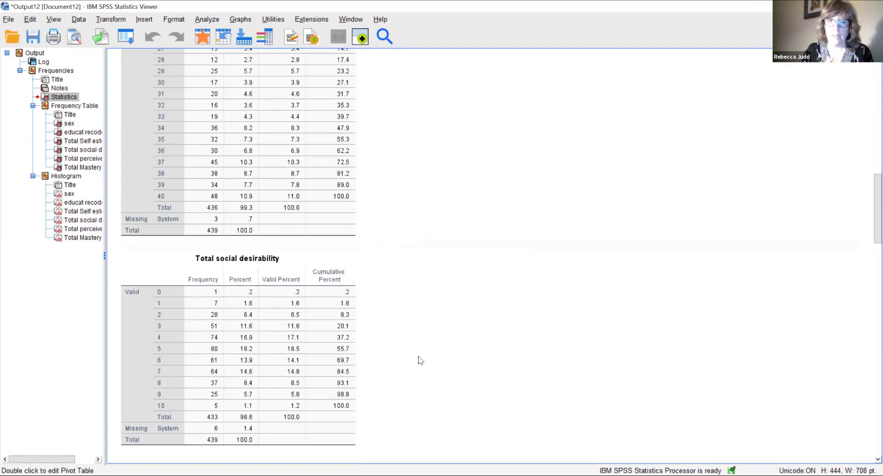
click(354, 357)
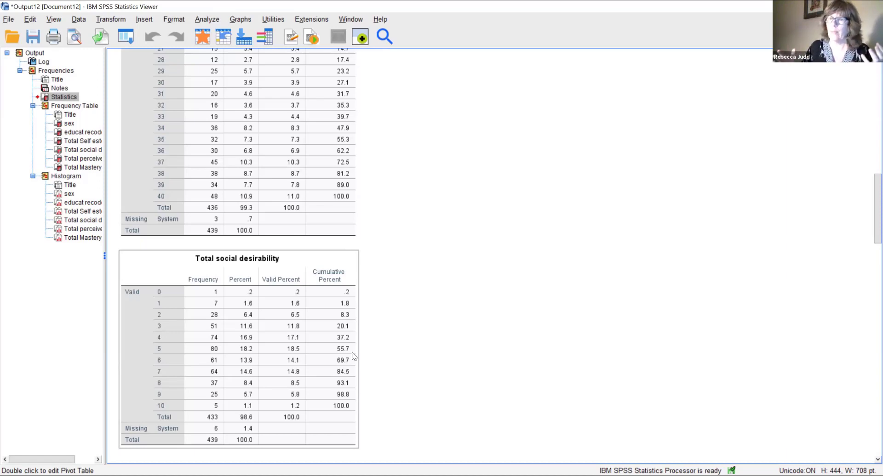
click(423, 356)
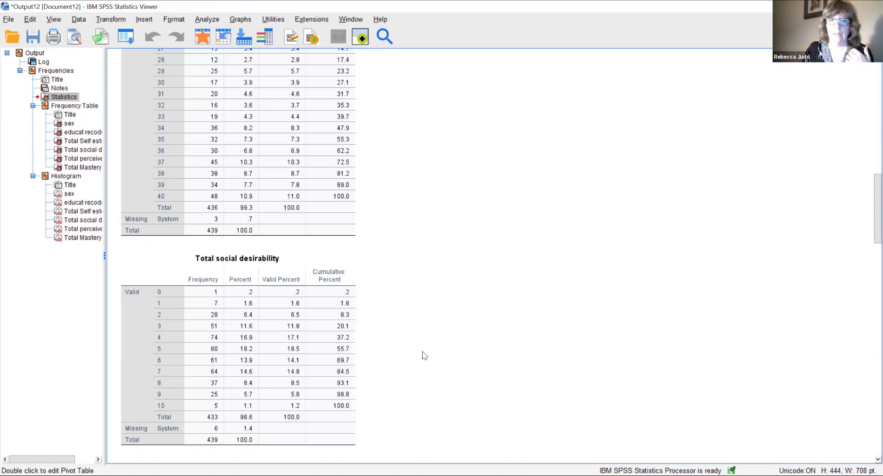
Examine the Total perceived stress frequency table, following its valid percent and cumulative percent columns around the midpoint of the scores
scroll(423, 355, down, 10)
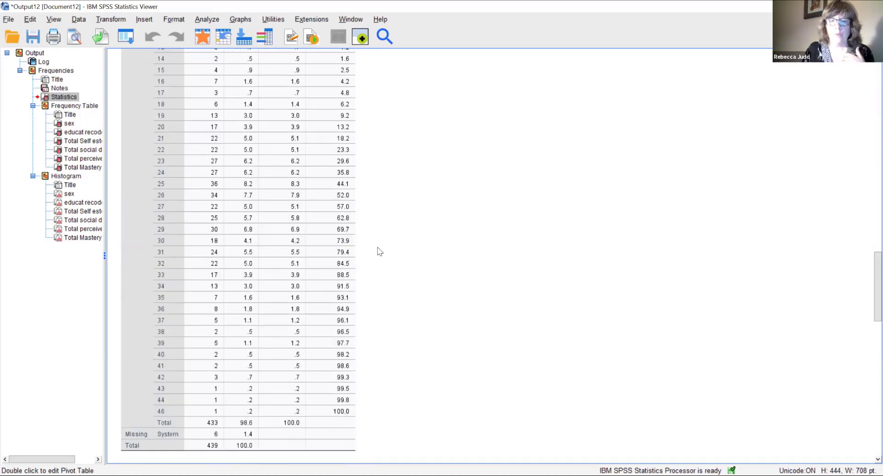
click(306, 183)
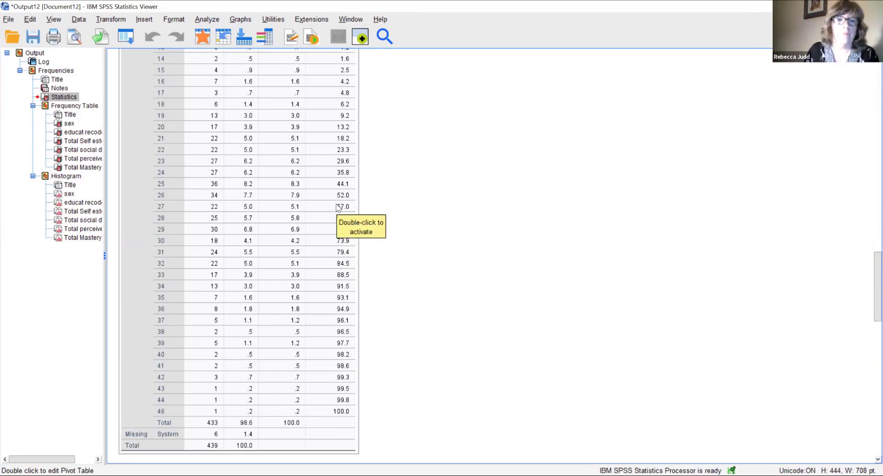
scroll(412, 206, up, 5)
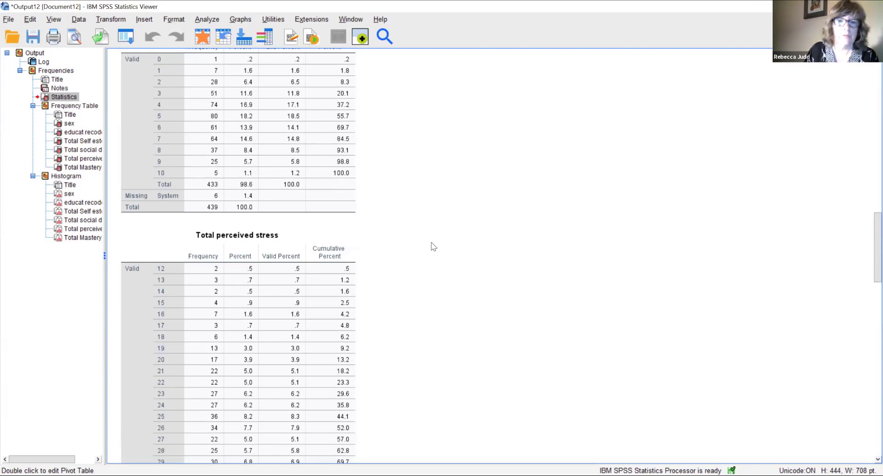
scroll(433, 247, down, 5)
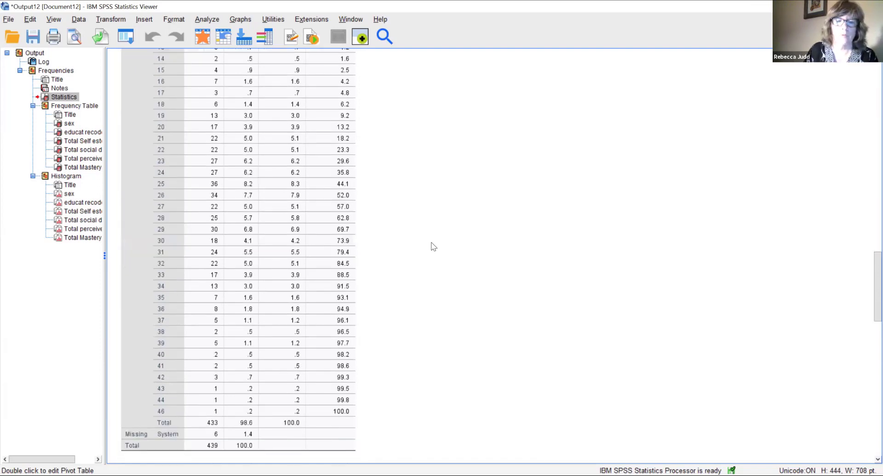
click(347, 260)
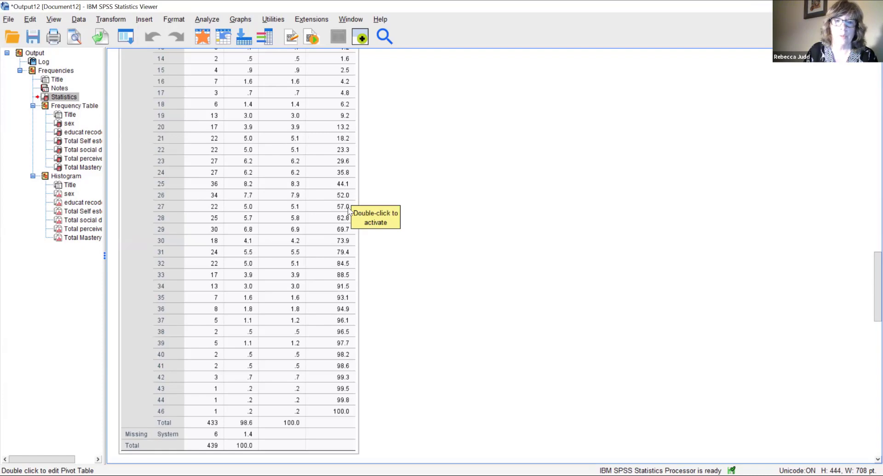
click(463, 330)
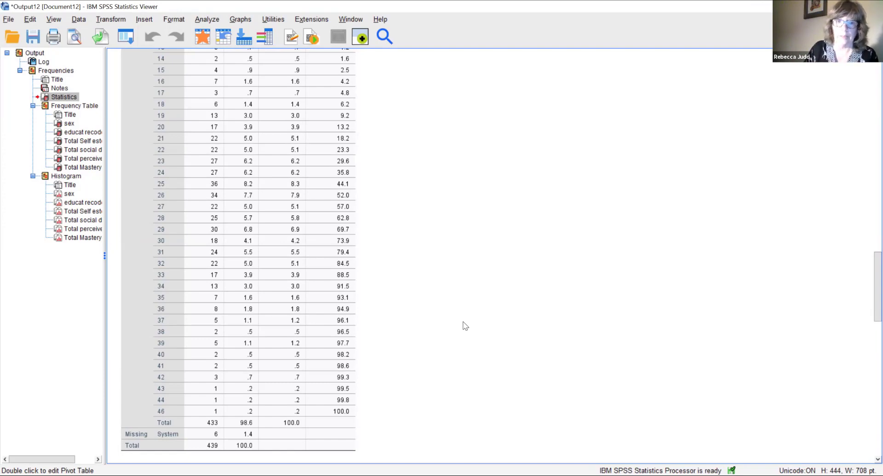
Examine the Total Mastery frequency table, checking its cumulative percent column around the middle of the scores
scroll(464, 325, down, 5)
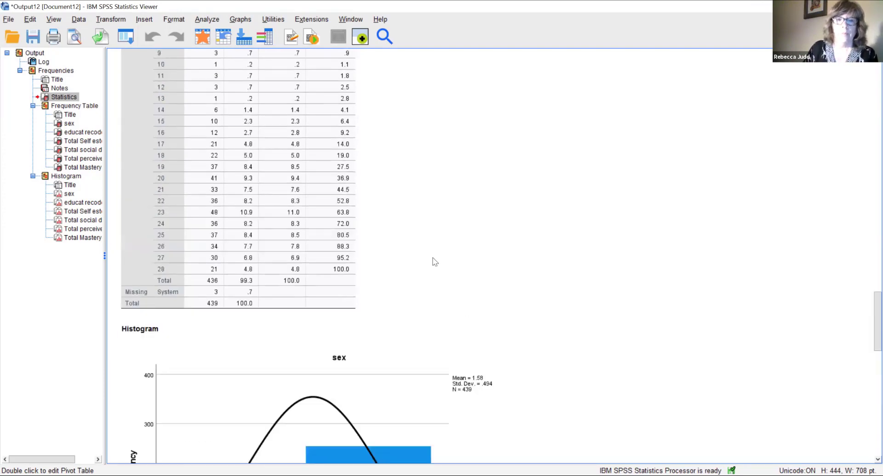
click(345, 204)
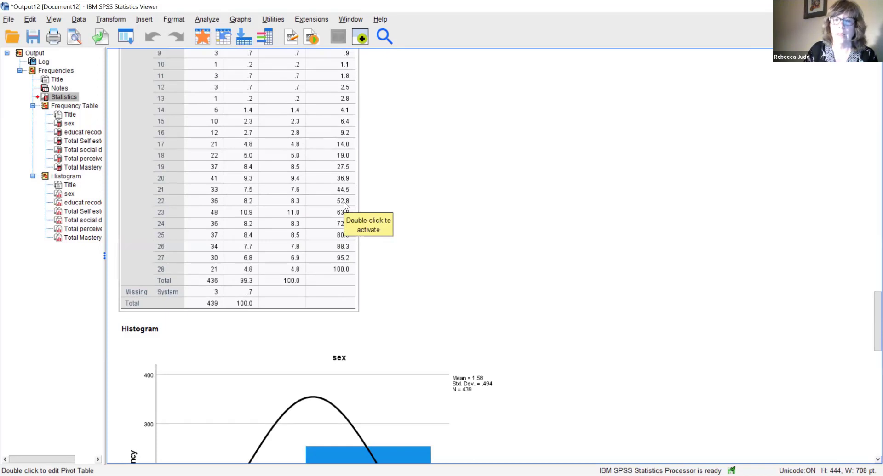
click(424, 182)
scroll(423, 184, up, 5)
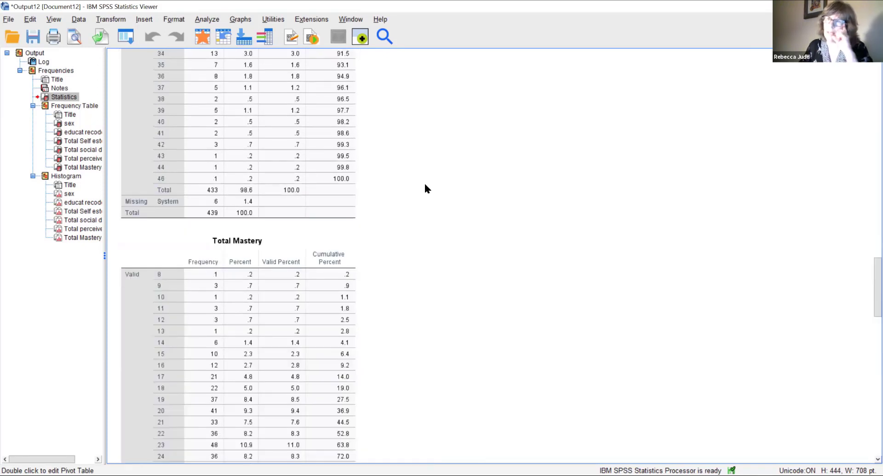
Go back to the Total Self esteem table to review its cumulative percentages, and continue to the Total social desirability table
scroll(426, 188, up, 5)
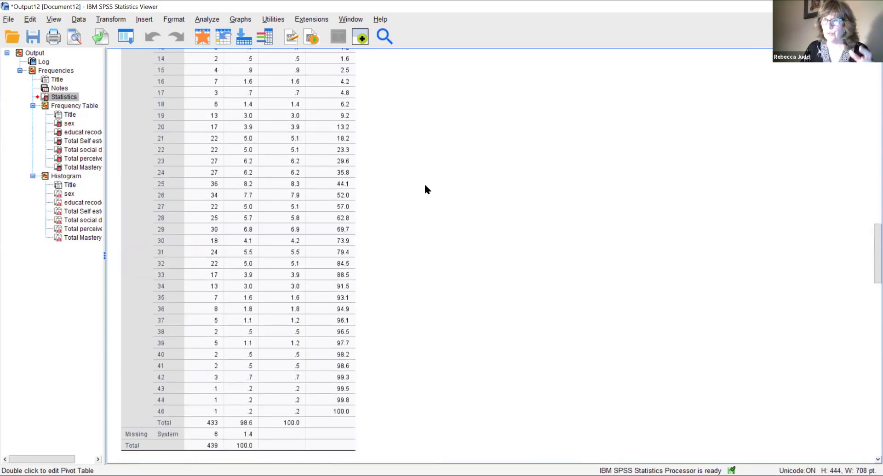
scroll(424, 185, up, 12)
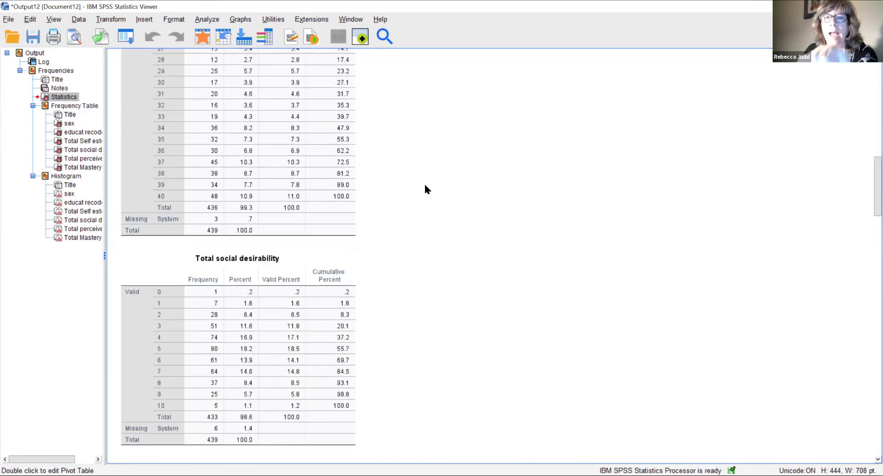
scroll(426, 188, up, 10)
scroll(426, 188, down, 5)
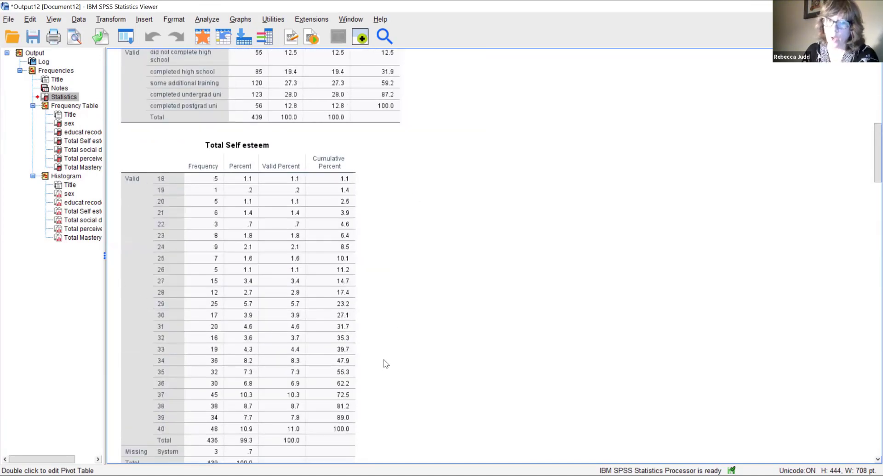
click(354, 401)
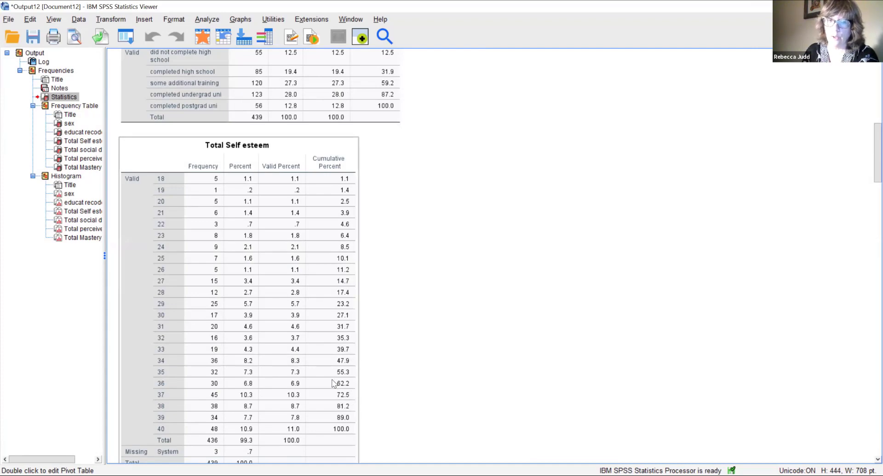
click(389, 376)
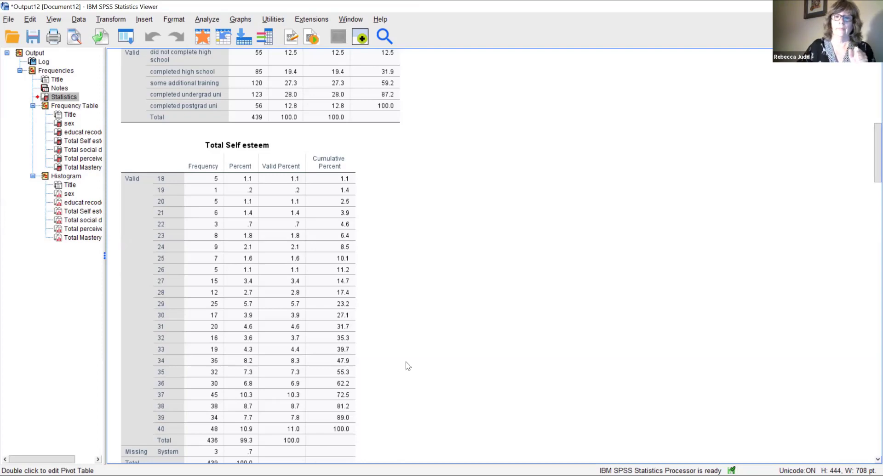
scroll(429, 316, down, 5)
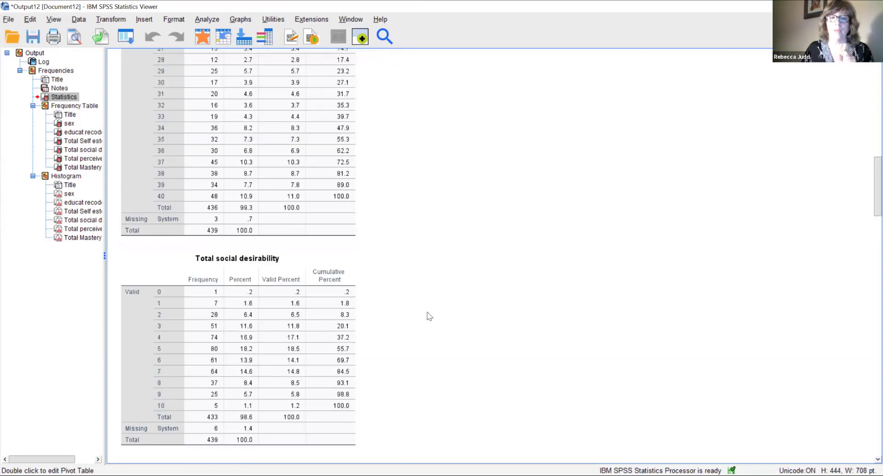
Go past the remaining frequency tables and examine the histograms with normal curves for sex, educat recoded and Total Self esteem
scroll(429, 317, down, 5)
scroll(429, 317, down, 5)
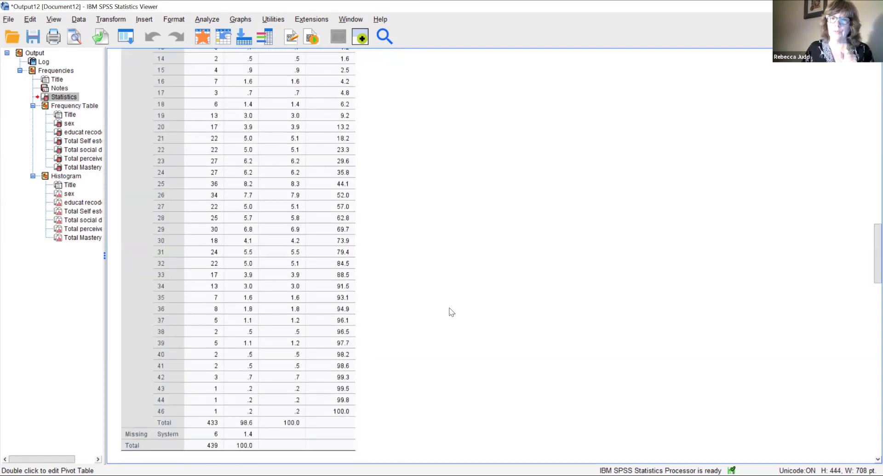
scroll(450, 311, down, 5)
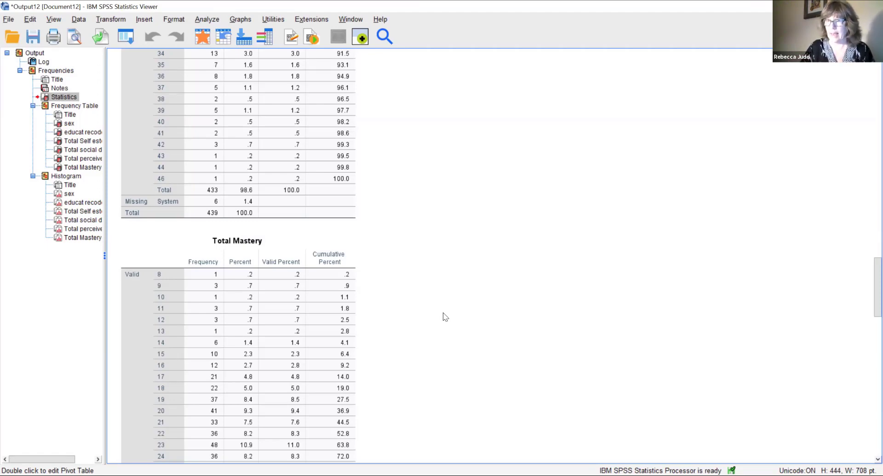
scroll(443, 313, down, 10)
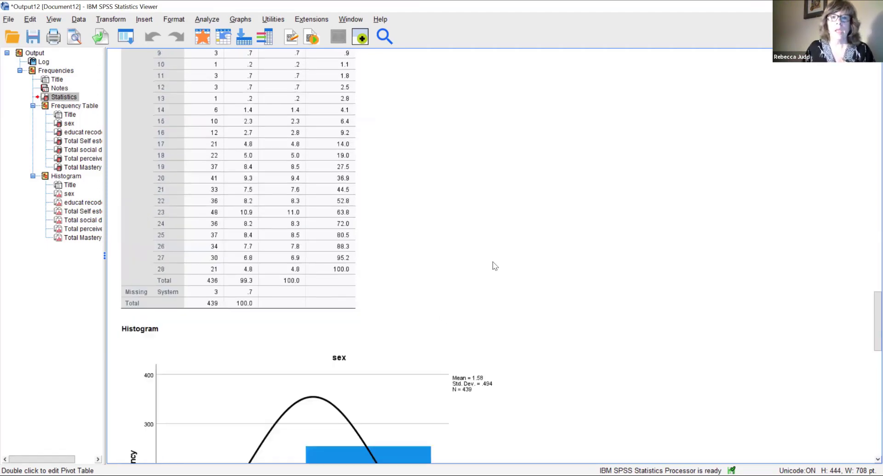
scroll(492, 264, down, 5)
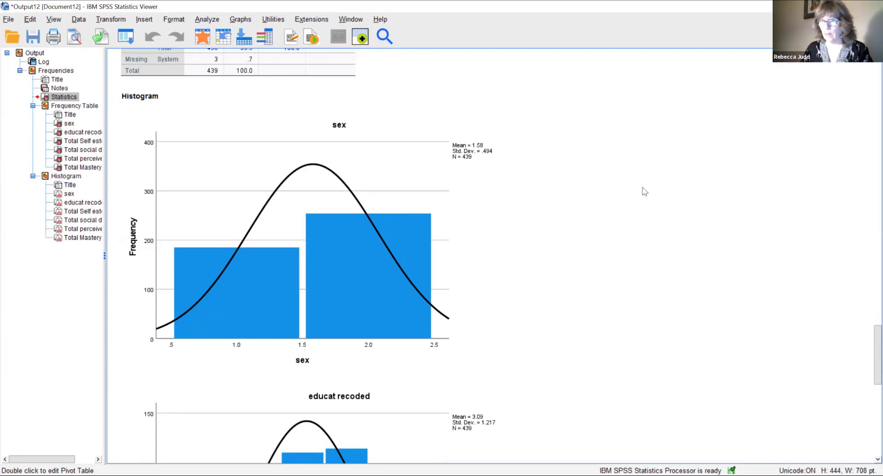
scroll(639, 198, down, 5)
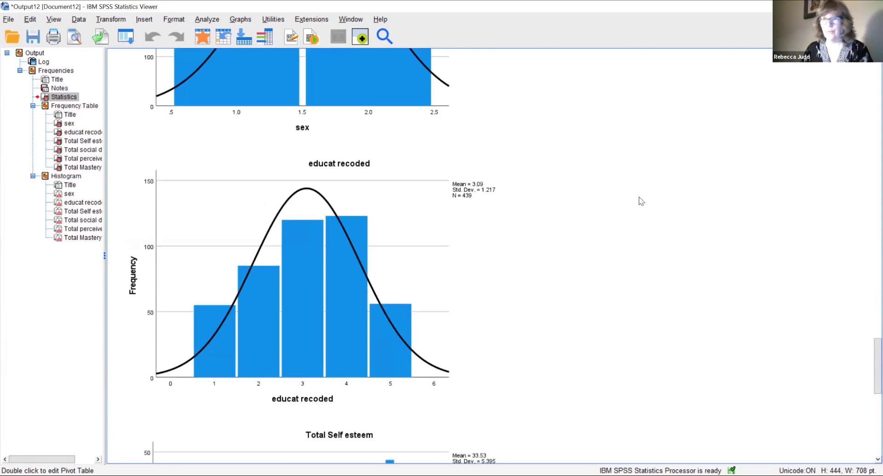
scroll(642, 201, down, 5)
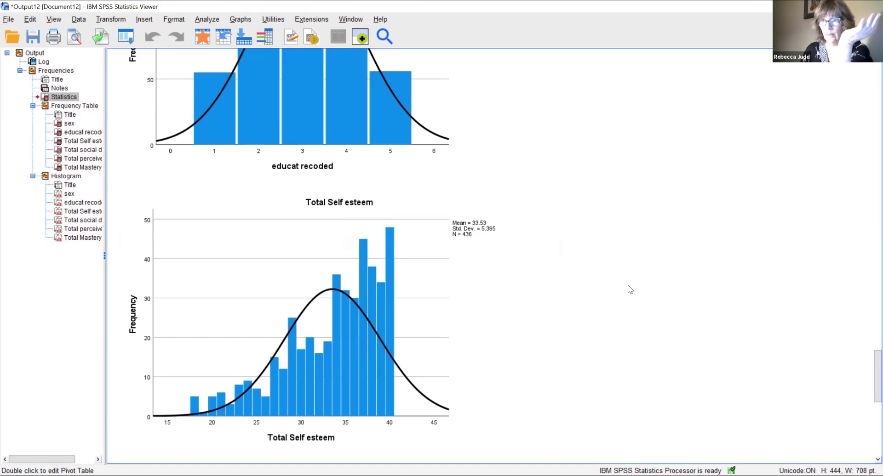
scroll(630, 289, down, 5)
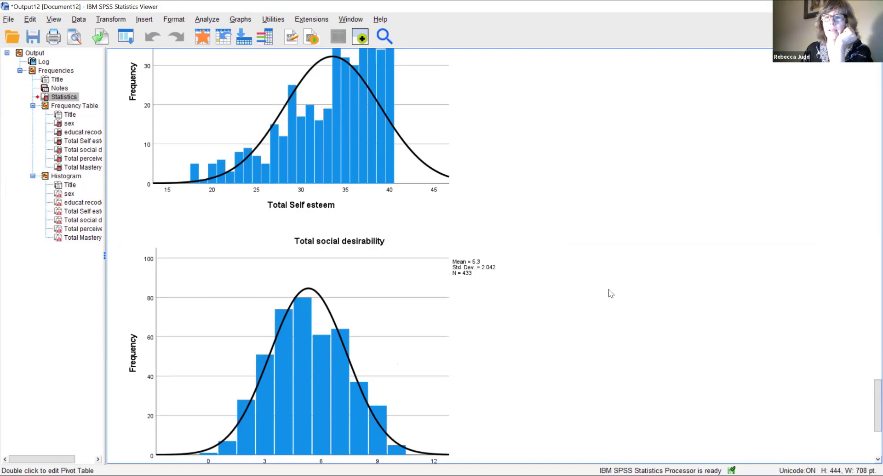
Compare the Total social desirability, Total perceived stress and Total Mastery histograms with their normal curves
click(295, 440)
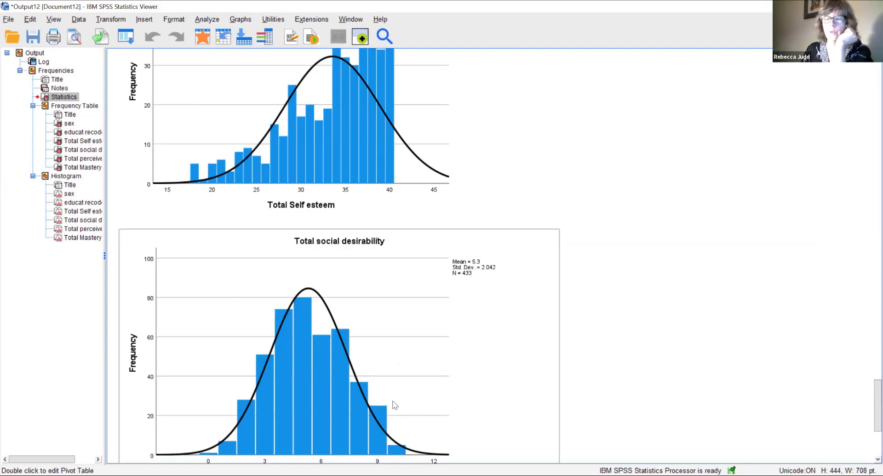
click(600, 309)
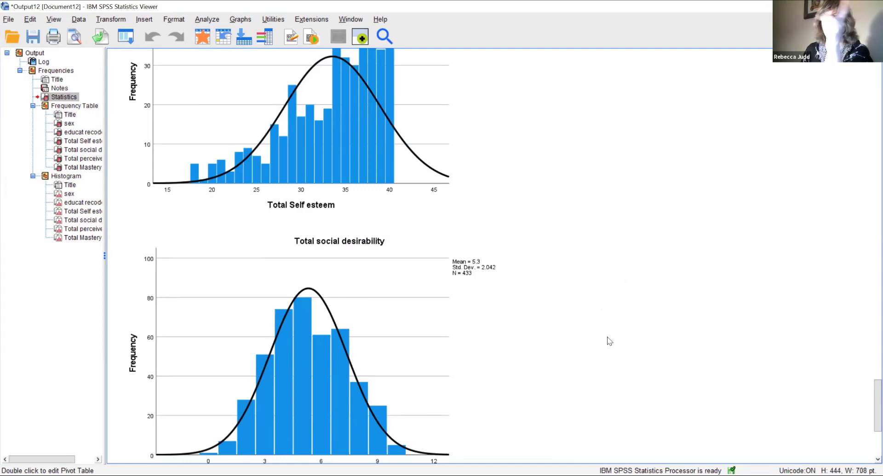
click(249, 427)
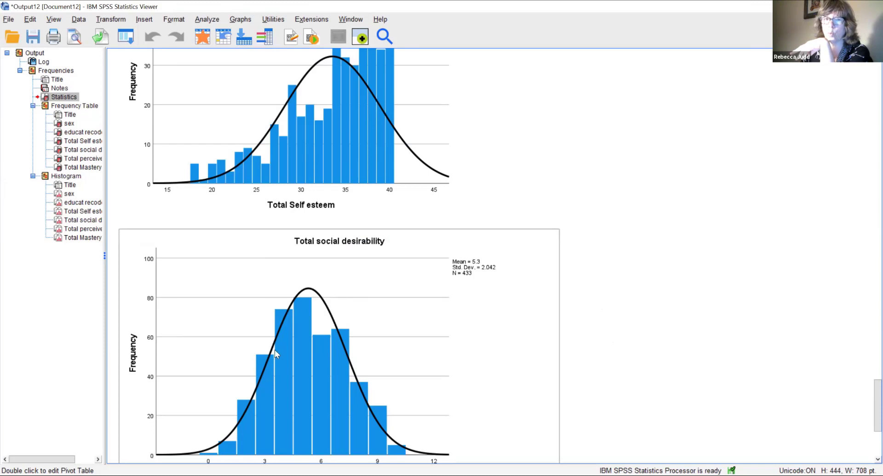
click(591, 359)
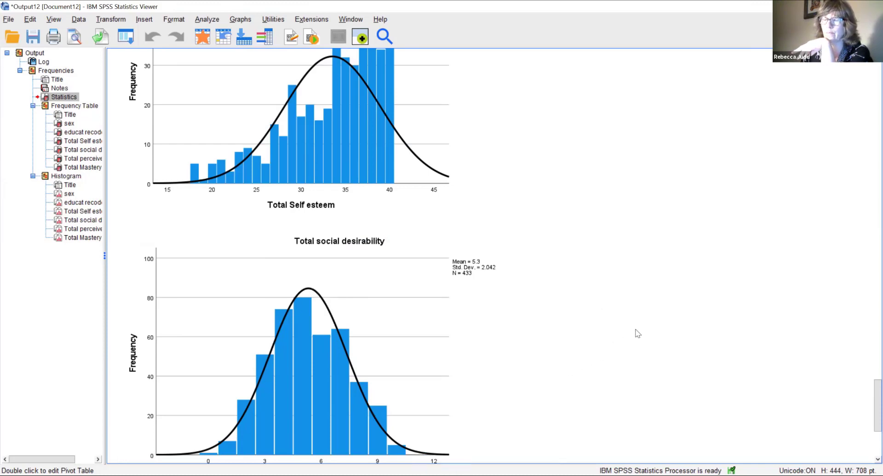
scroll(637, 334, down, 10)
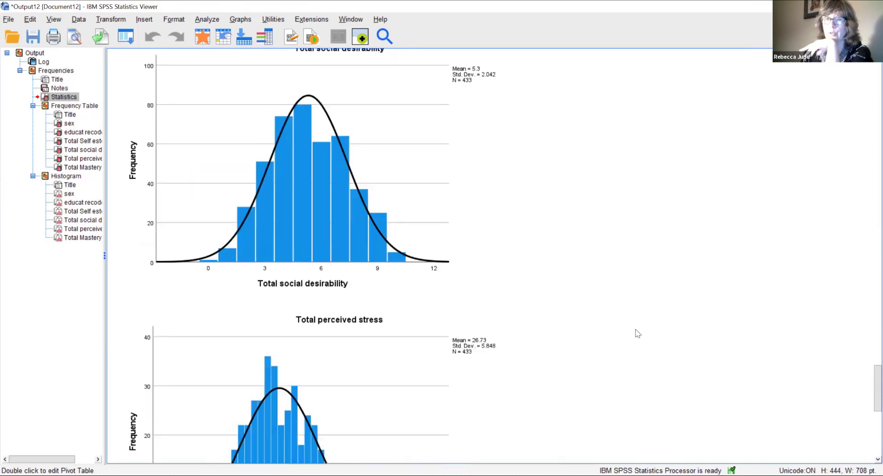
click(272, 325)
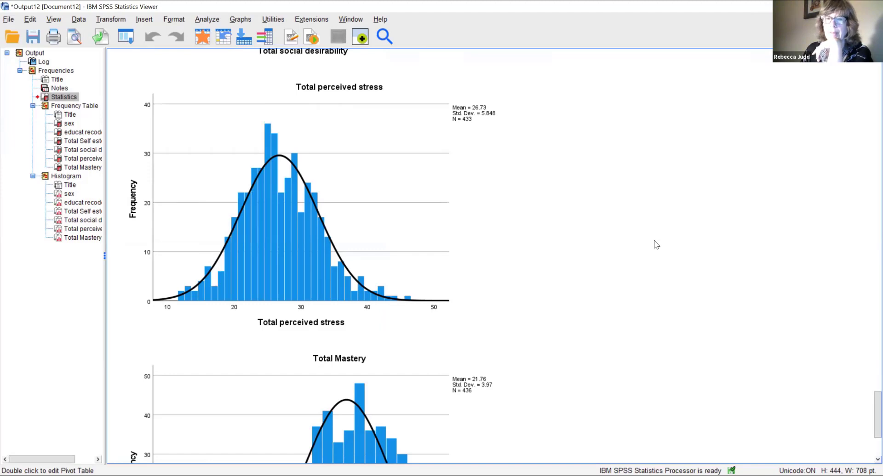
scroll(656, 245, down, 3)
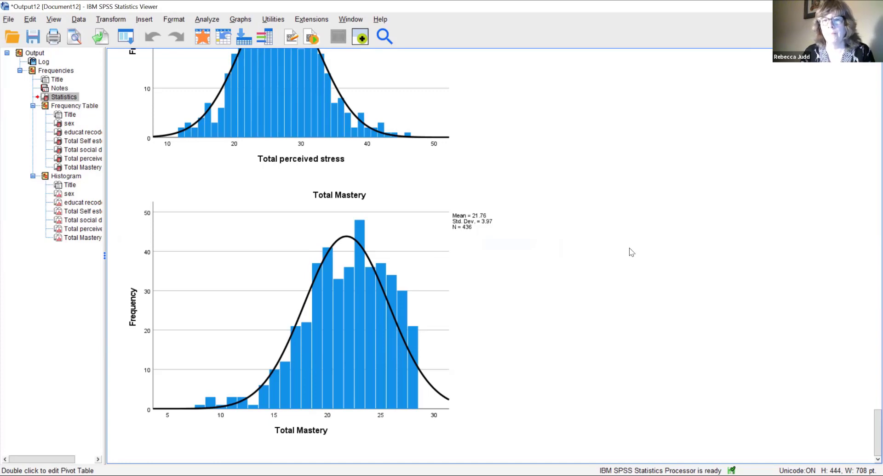
Return to the Statistics table at the start of the frequencies output and close the output without saving it
scroll(629, 249, up, 20)
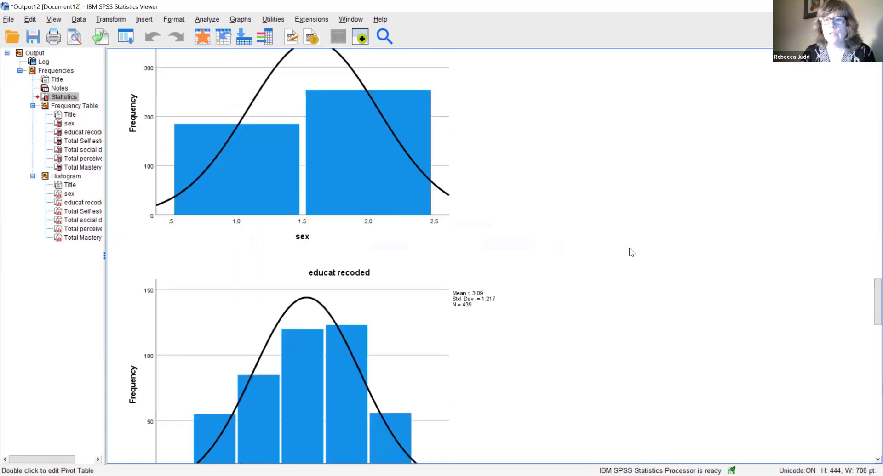
scroll(629, 248, up, 15)
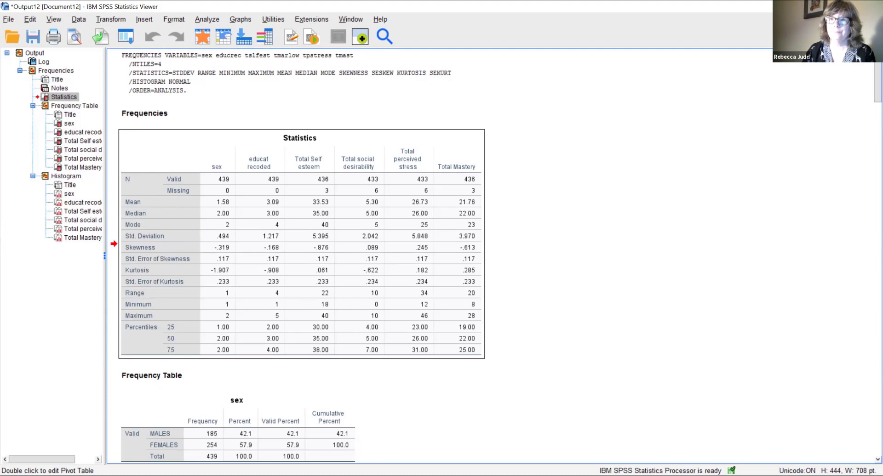
key(alt+F4)
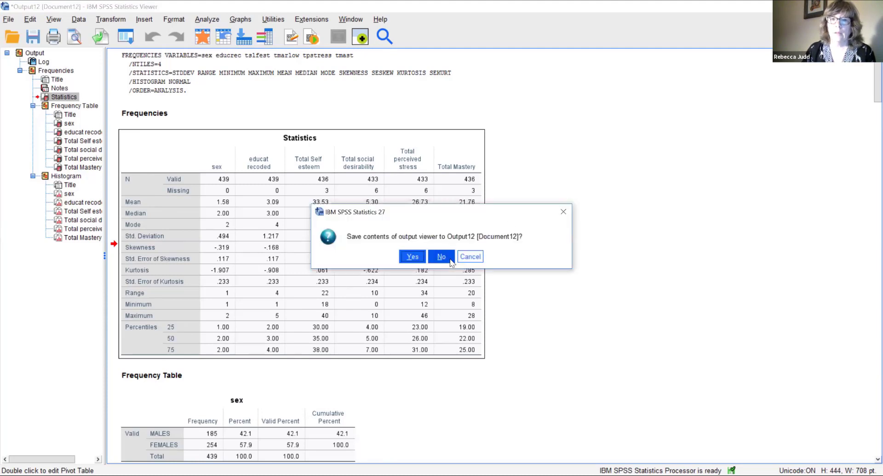
click(442, 256)
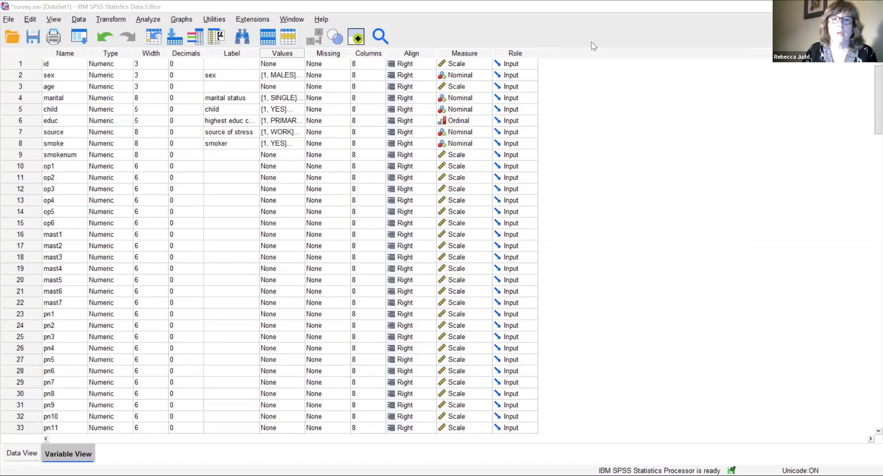
Open Explore for Total Self esteem by Total social desirability, keeping Descriptives with a 95% confidence interval and Outliers as its statistics
click(158, 17)
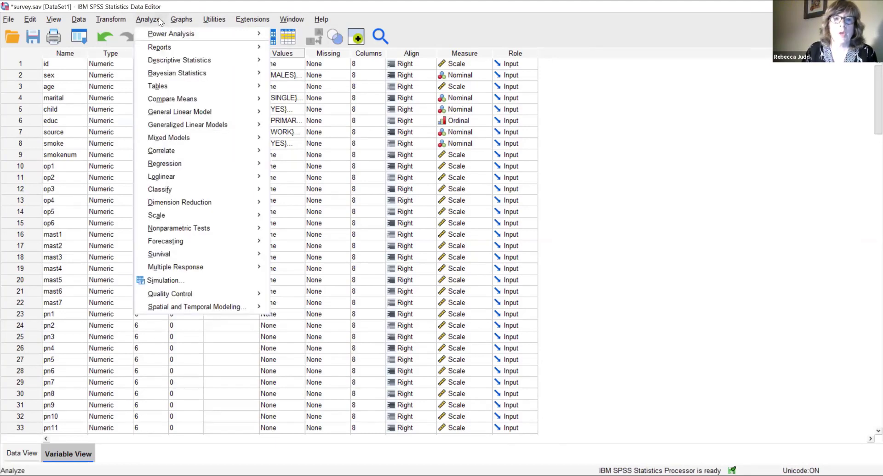
mouse_move(159, 66)
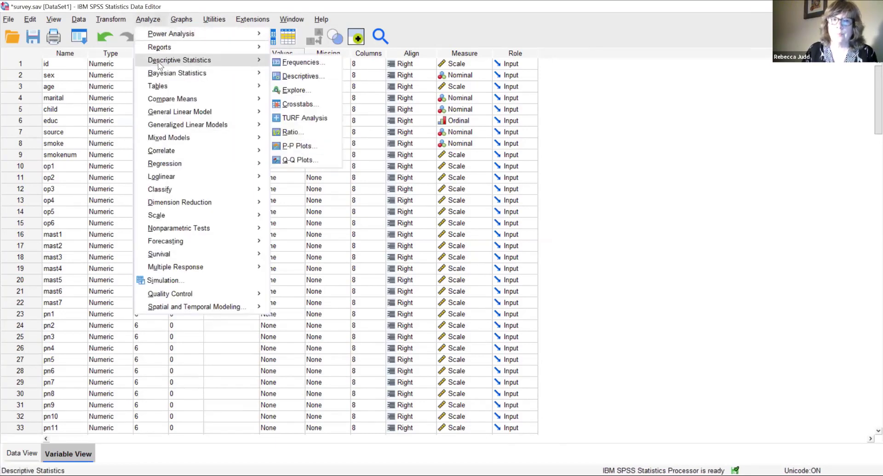
click(293, 90)
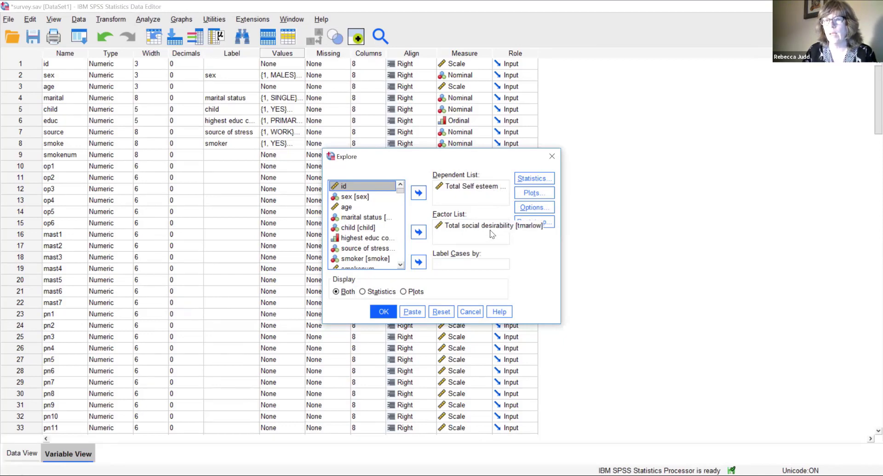
click(544, 184)
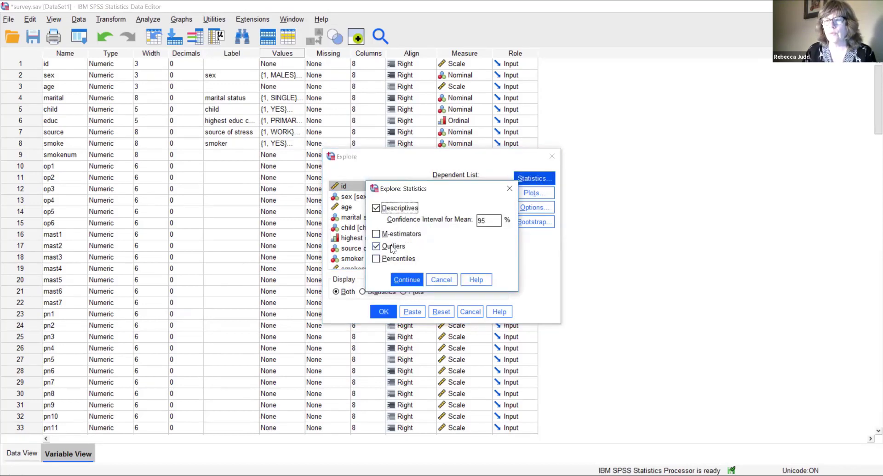
click(408, 280)
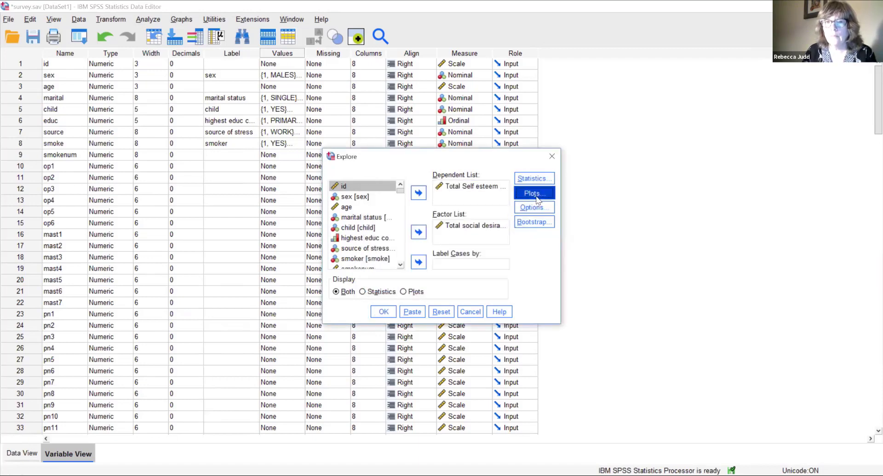
Keep boxplots with factor levels together, stem-and-leaf and normality plots with tests, and run the Explore analysis
click(534, 193)
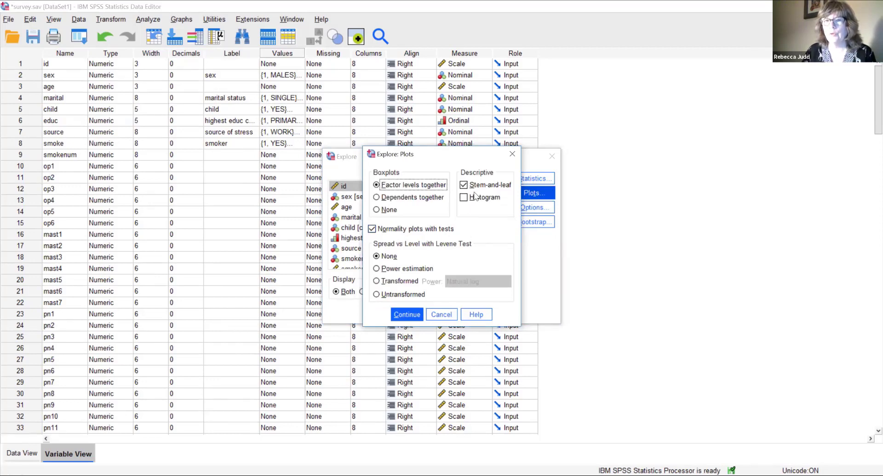
click(398, 317)
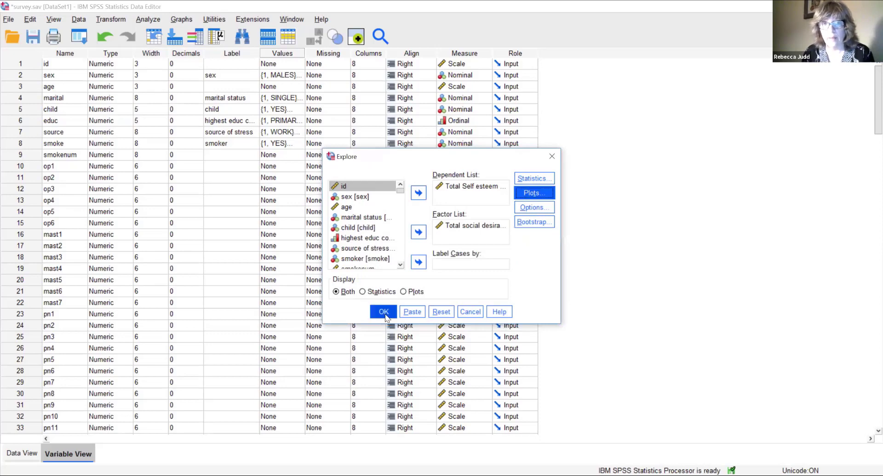
key(Return)
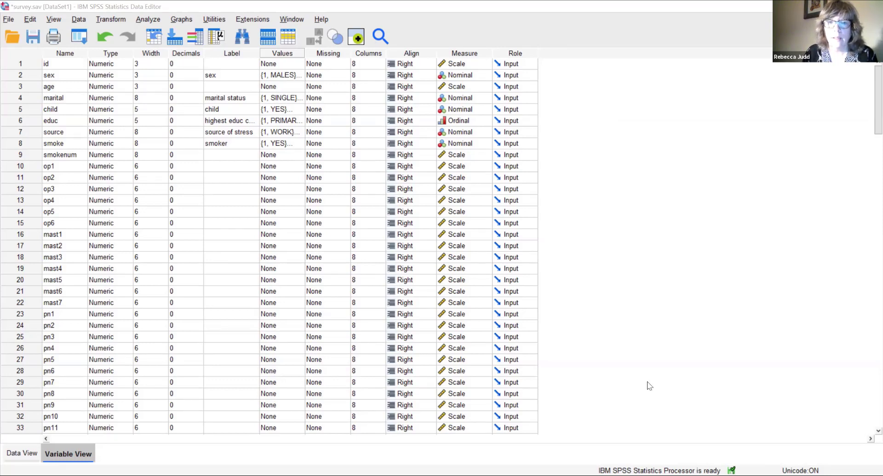
Switch to the Explore output and examine the normal Q-Q plots of Total Self esteem for social desirability scores 1 to 3
key(alt+Tab)
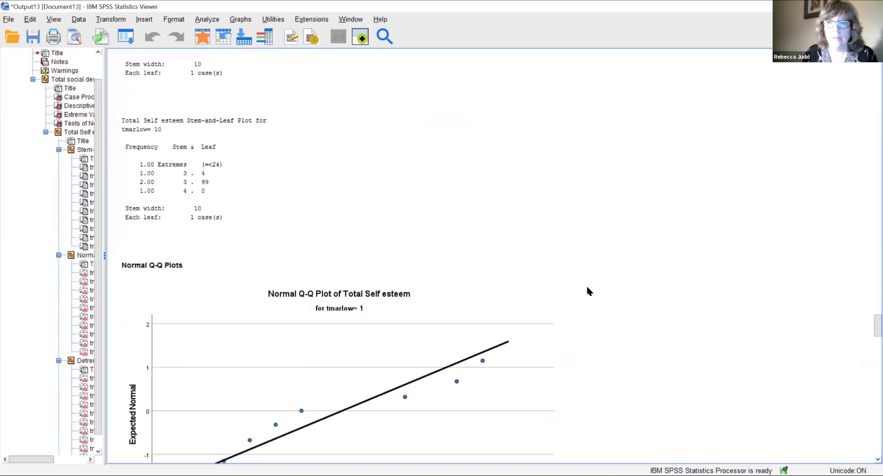
scroll(588, 291, down, 5)
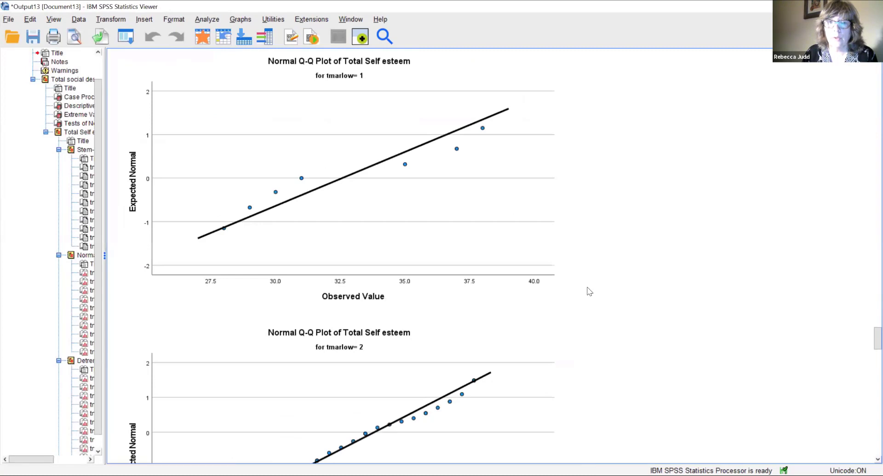
scroll(589, 291, down, 5)
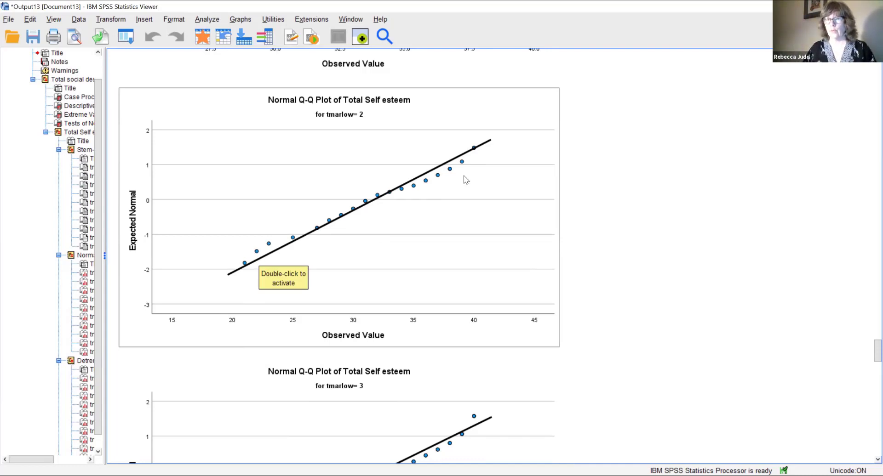
scroll(483, 354, down, 5)
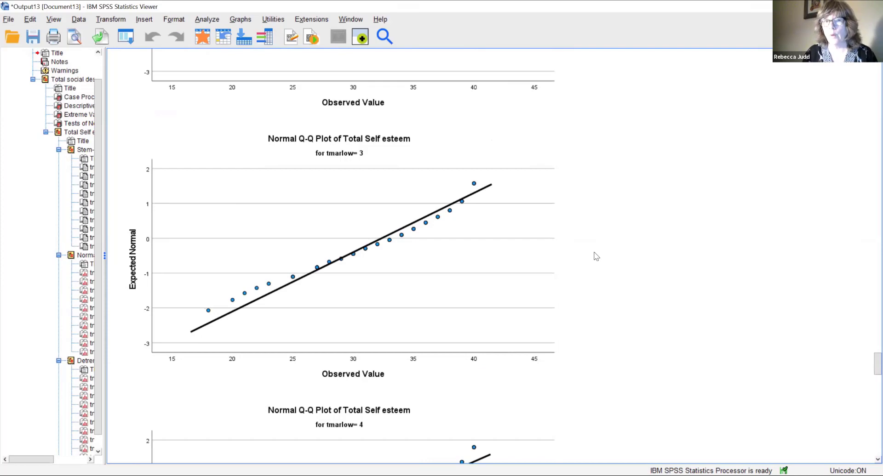
Go back through the stem-and-leaf plots and descriptives to the Case Processing Summary, and close the Explore output
scroll(597, 256, up, 15)
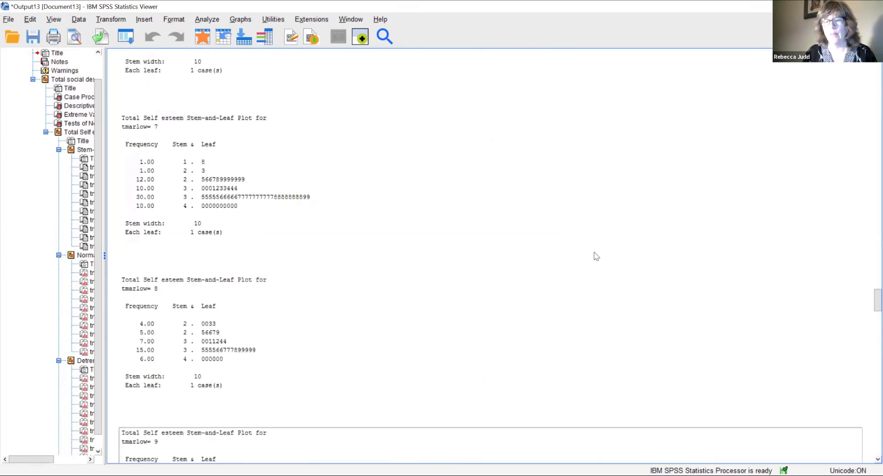
scroll(597, 256, up, 20)
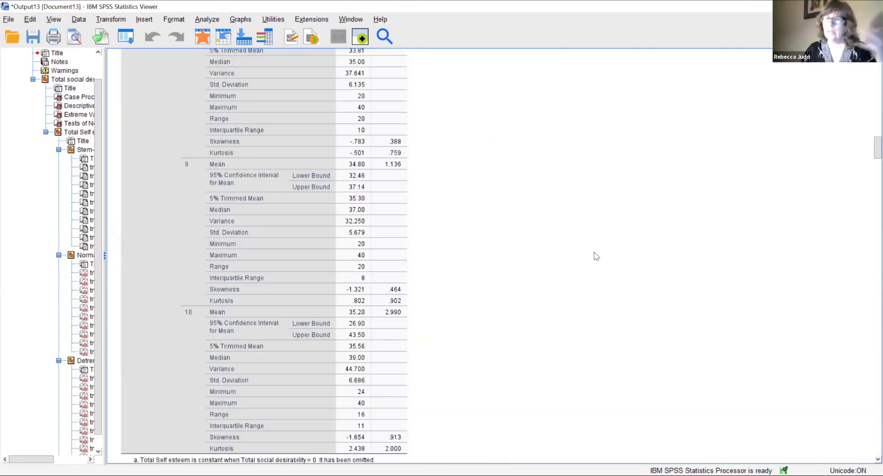
scroll(597, 256, up, 15)
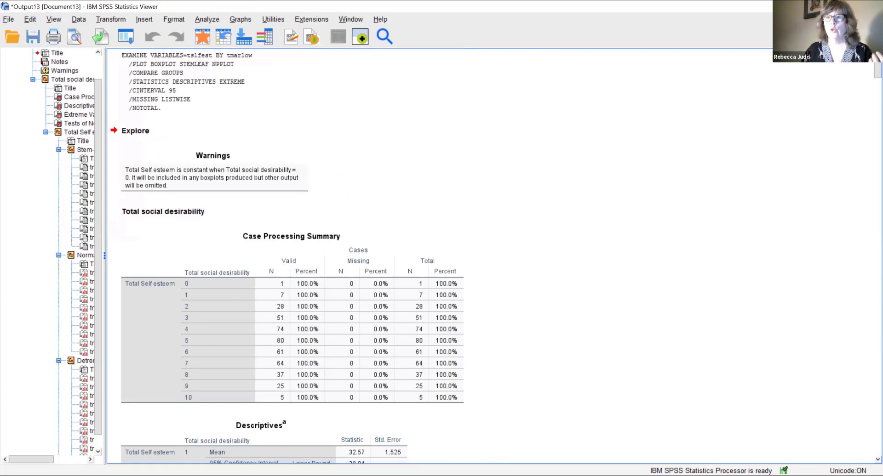
key(alt+F4)
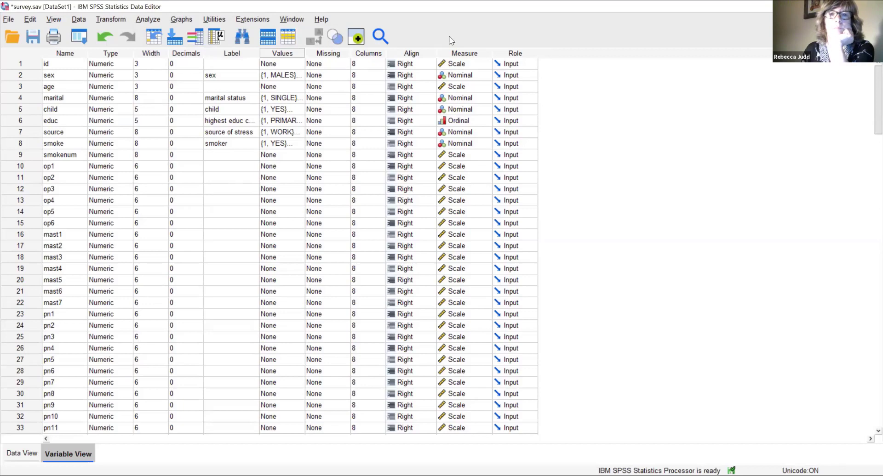
Open the Independent-Samples T Test setup for the survey data
click(148, 19)
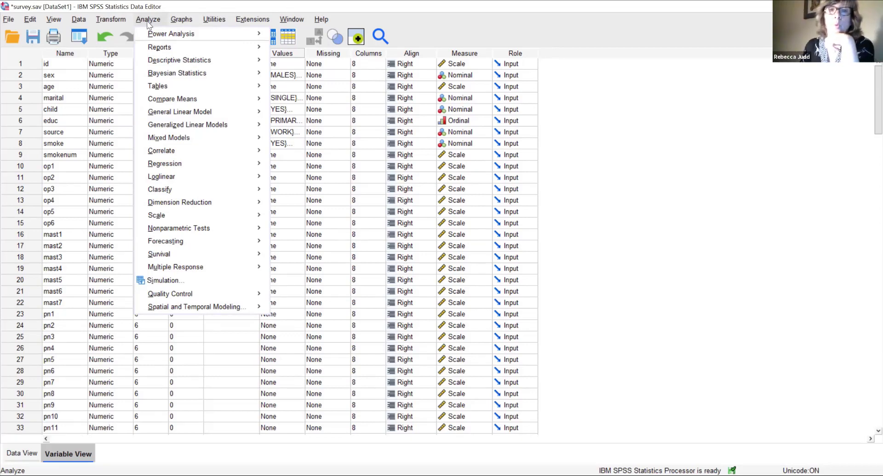
mouse_move(193, 60)
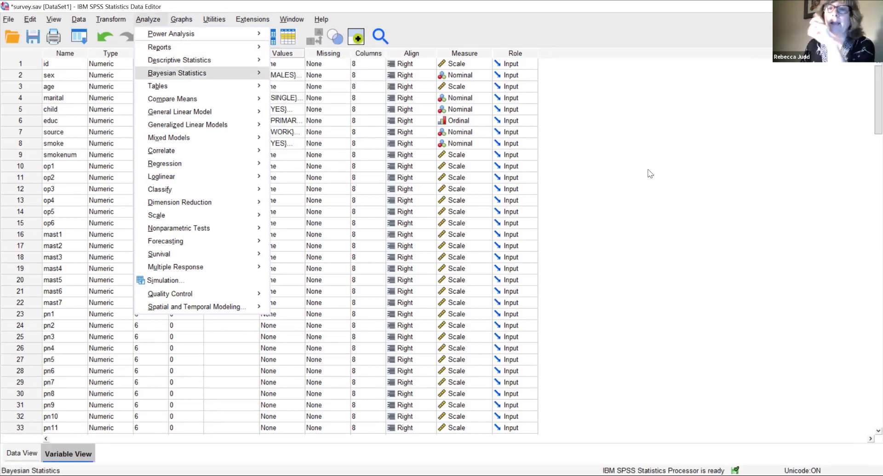
mouse_move(184, 73)
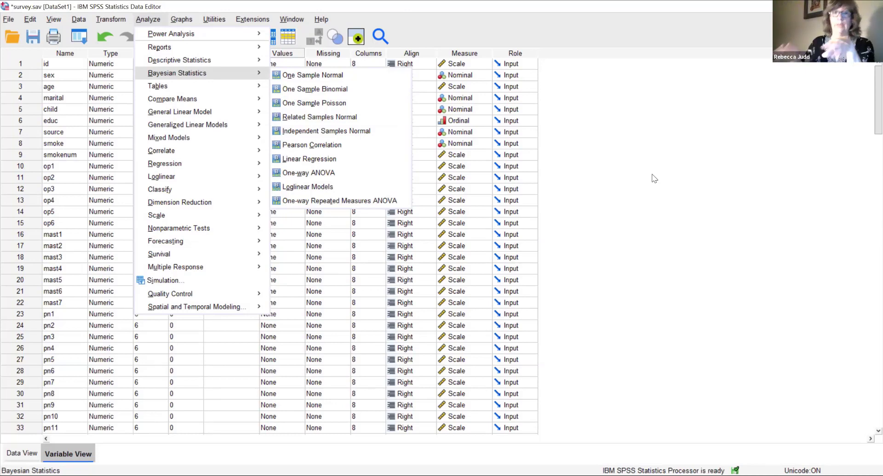
mouse_move(244, 158)
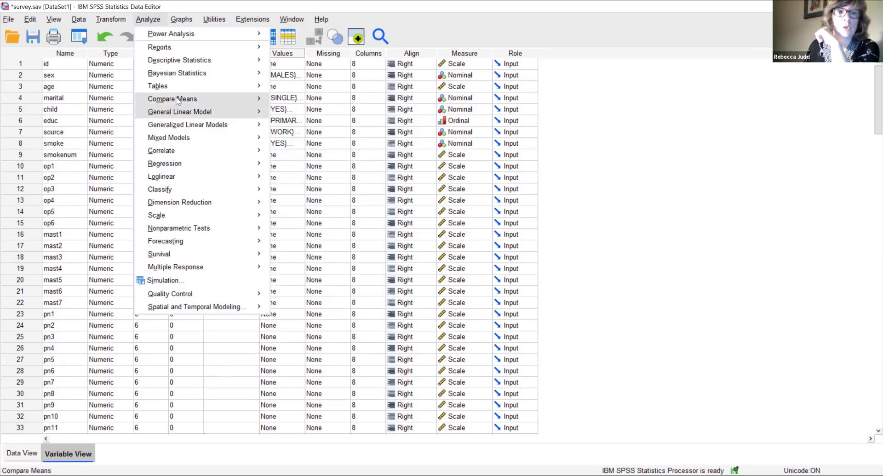
mouse_move(177, 101)
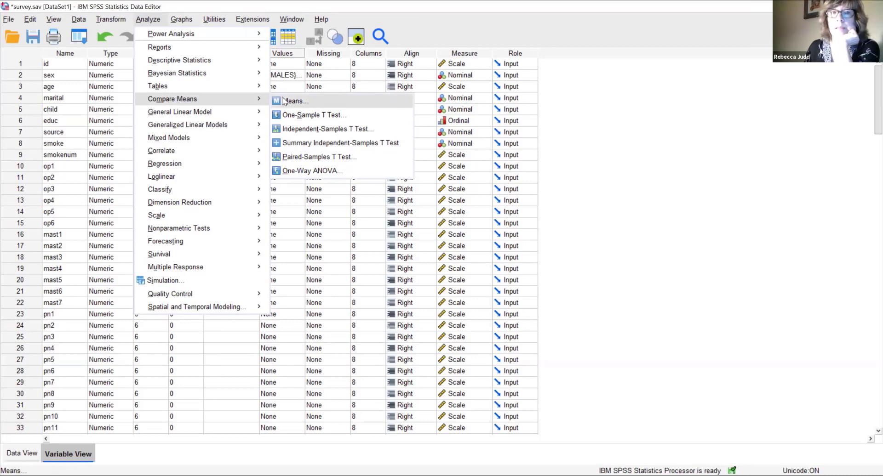
click(292, 133)
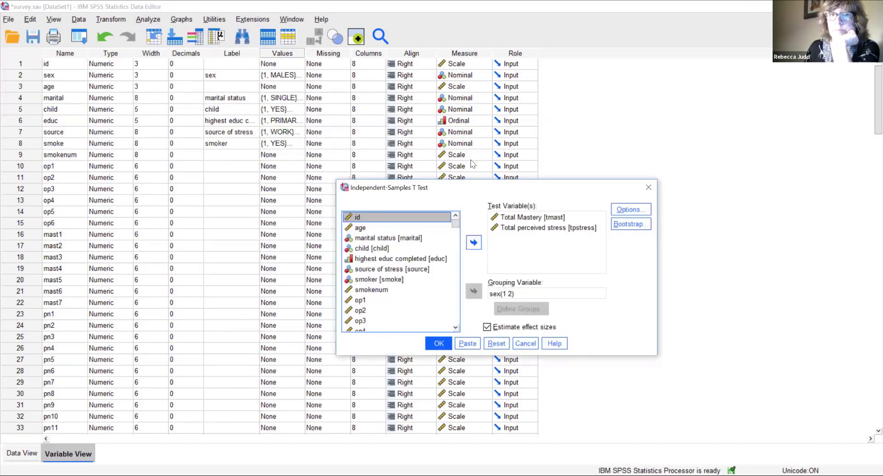
Clear Total Mastery and Total perceived stress from the test variables and sex from the grouping variable
click(534, 219)
click(475, 244)
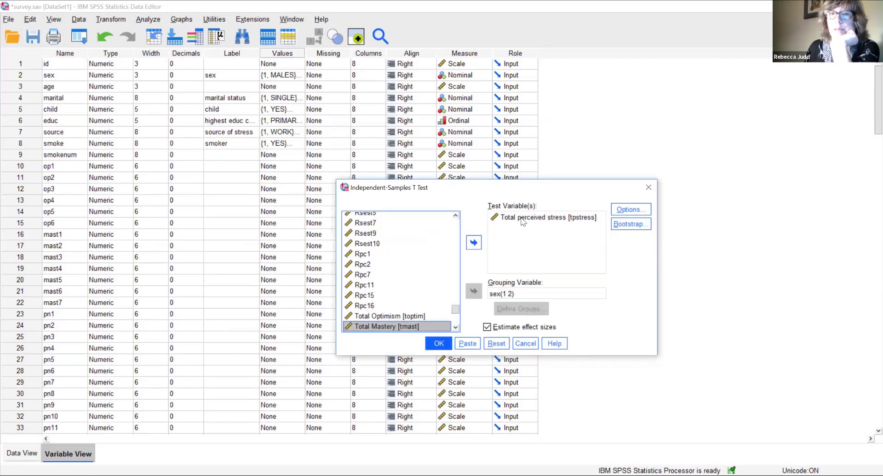
click(522, 221)
click(474, 242)
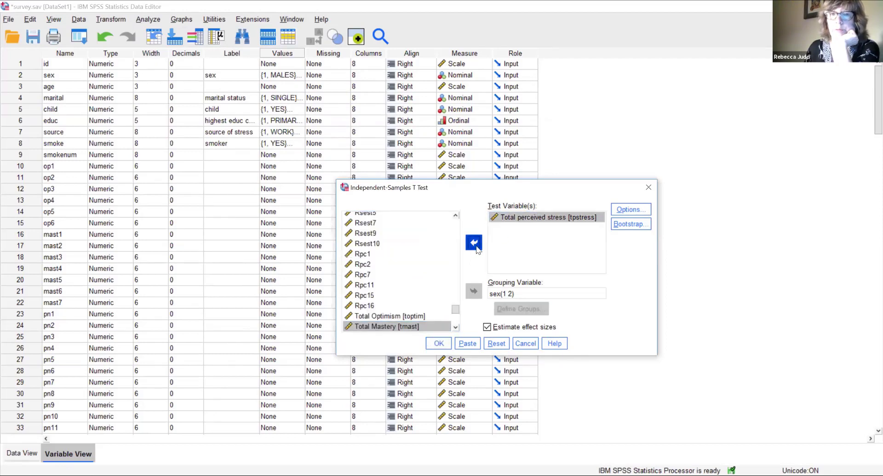
click(506, 294)
click(474, 291)
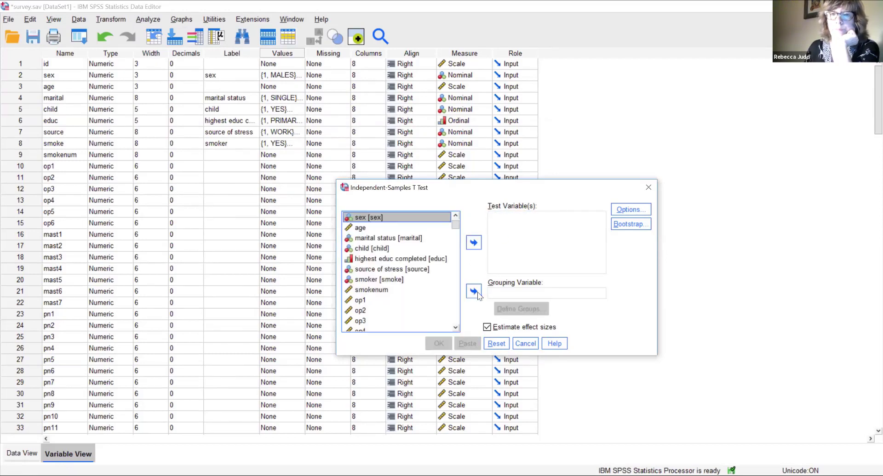
Assign sex as the grouping variable of the independent-samples t test
click(526, 296)
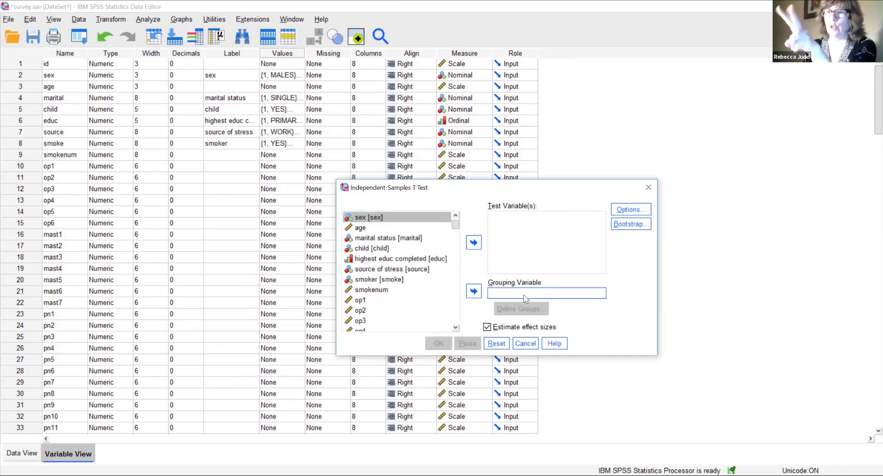
click(385, 220)
click(473, 291)
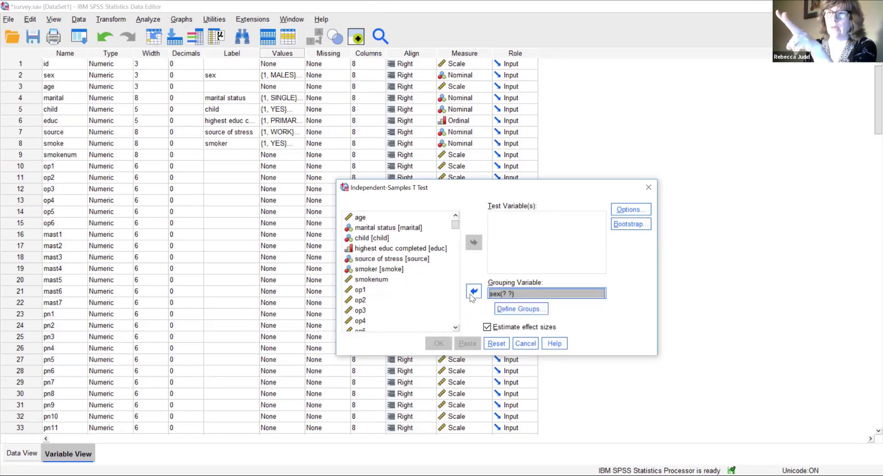
click(504, 297)
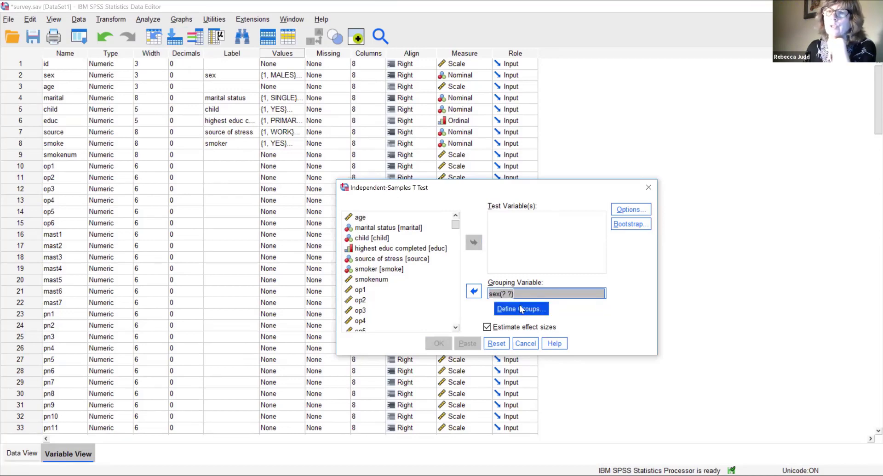
Define the sex groups by specified values, with 1 for Group 1 and 2 for Group 2
click(512, 309)
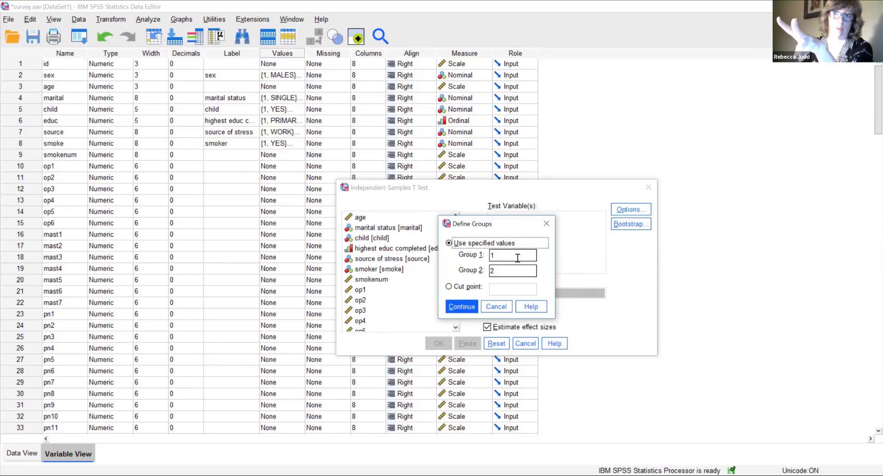
click(505, 257)
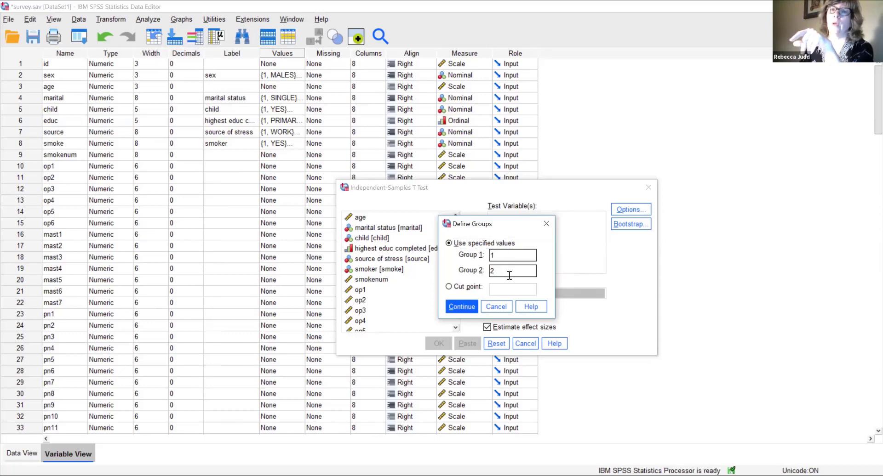
click(509, 271)
click(509, 256)
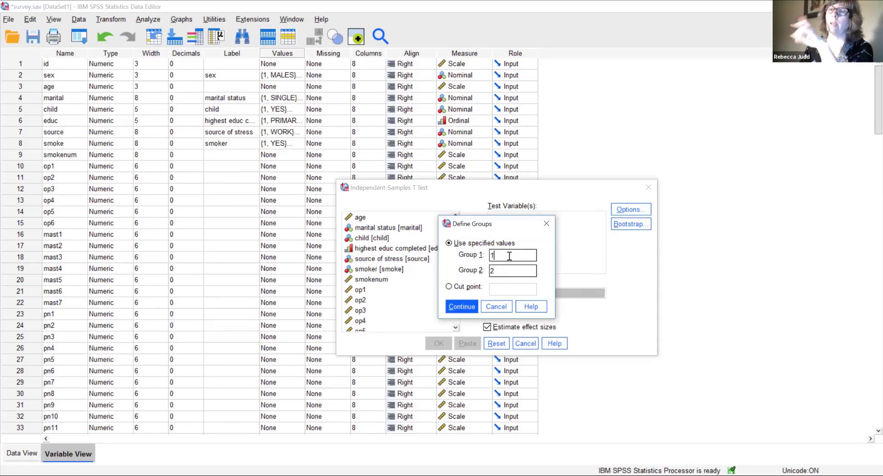
click(509, 270)
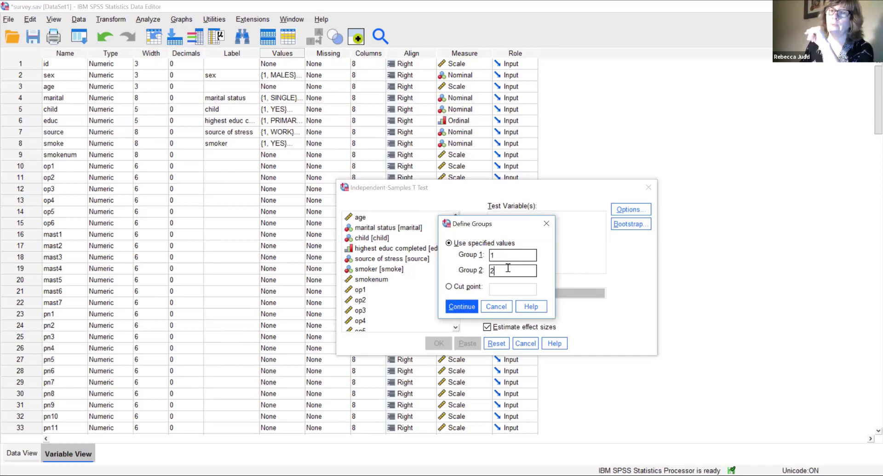
click(466, 308)
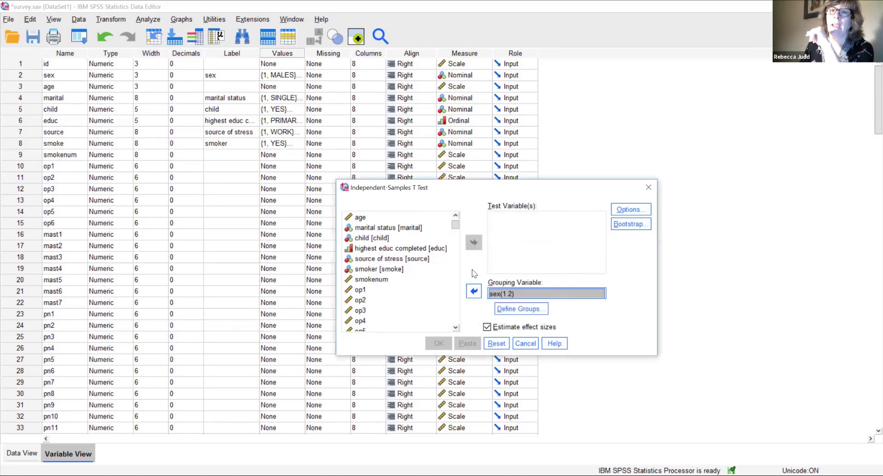
Add Total perceived stress [tpstress] and Total Mastery [tmast] as the test variables
drag(457, 224, 458, 328)
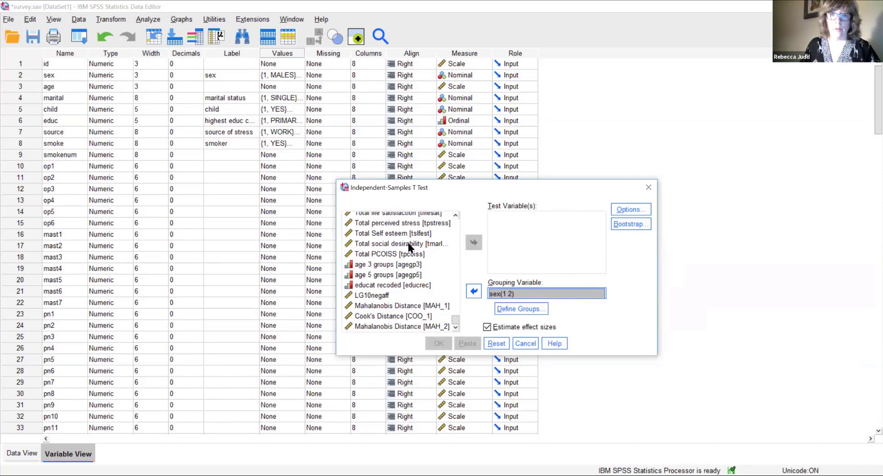
click(403, 223)
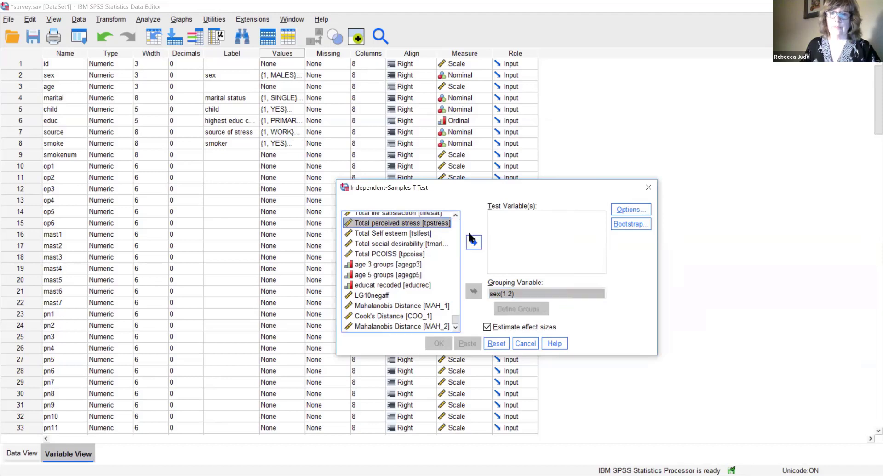
click(473, 242)
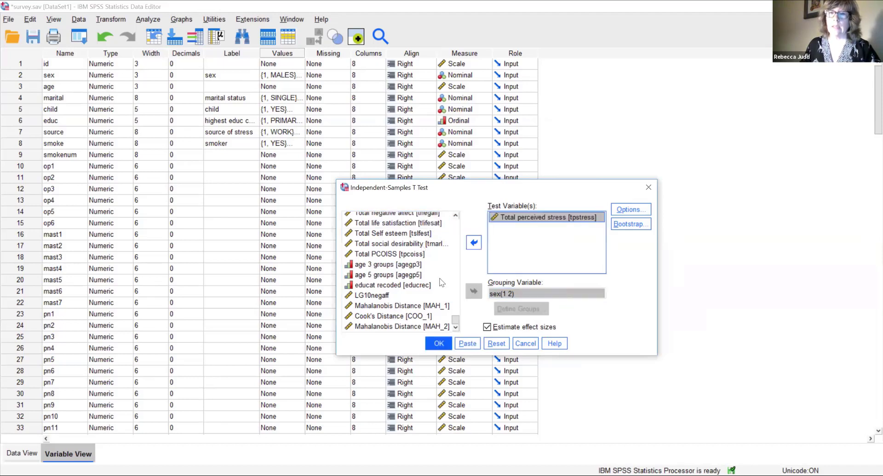
click(455, 216)
click(455, 215)
click(455, 215)
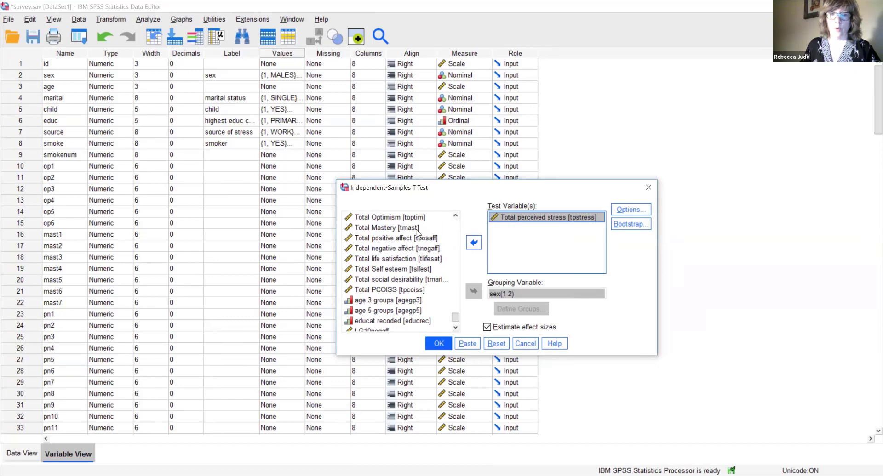
click(395, 228)
click(474, 245)
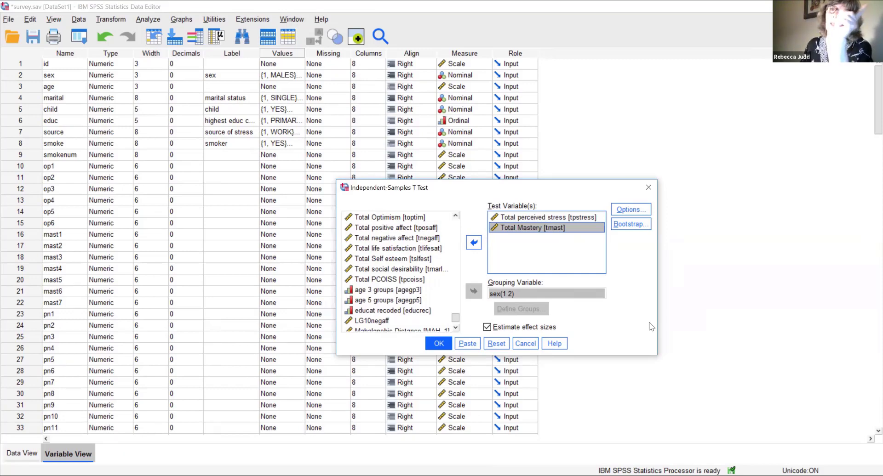
Keep the 95% confidence interval, analysis-by-analysis case exclusion and effect size estimates, and run the t test
click(628, 212)
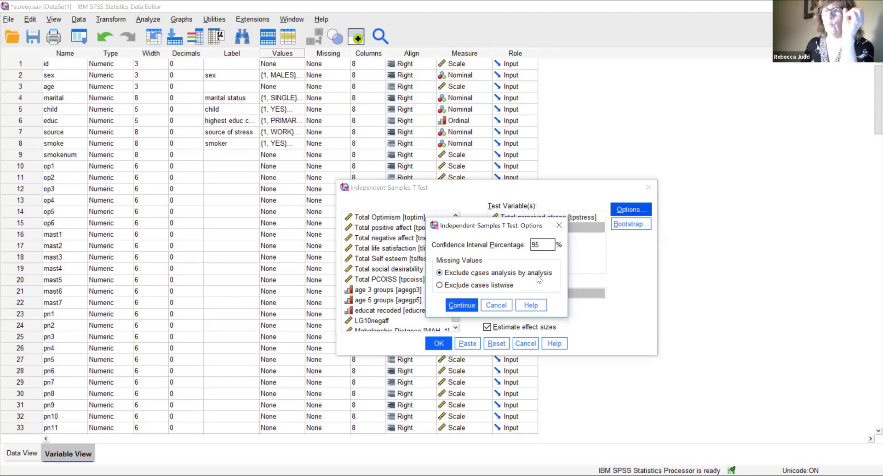
click(461, 305)
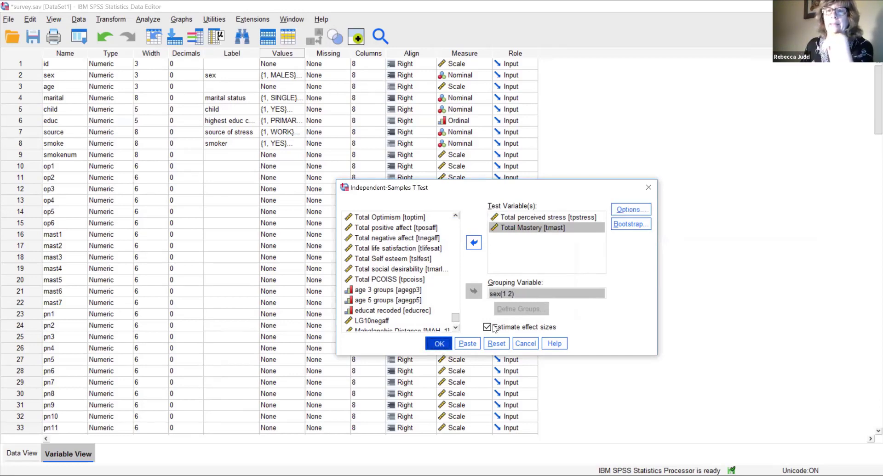
key(Return)
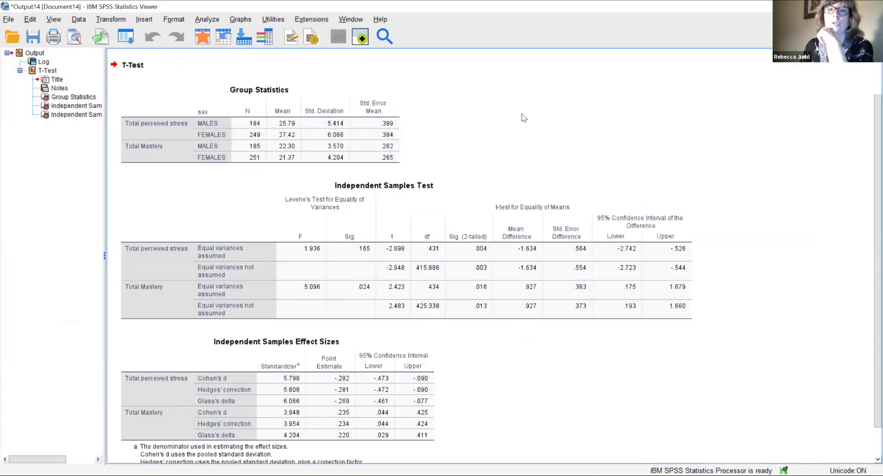
Look over the Group Statistics, Independent Samples Test and Independent Samples Effect Sizes tables in the T-Test output
click(291, 118)
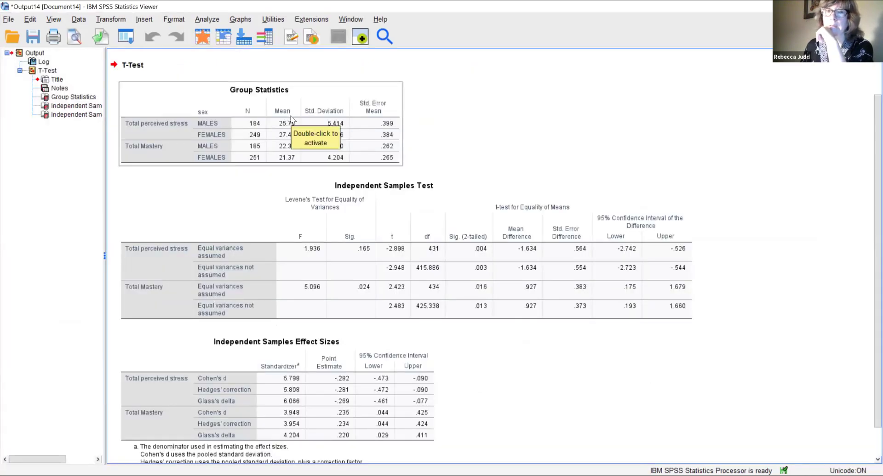
click(573, 128)
click(458, 201)
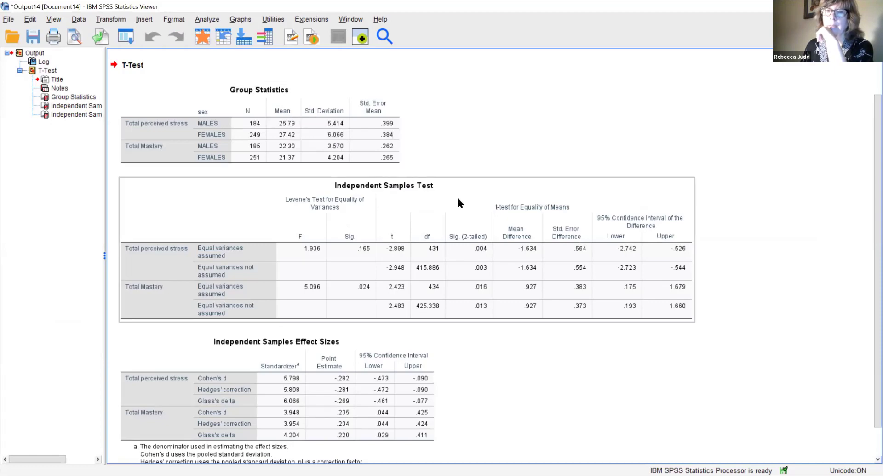
click(586, 124)
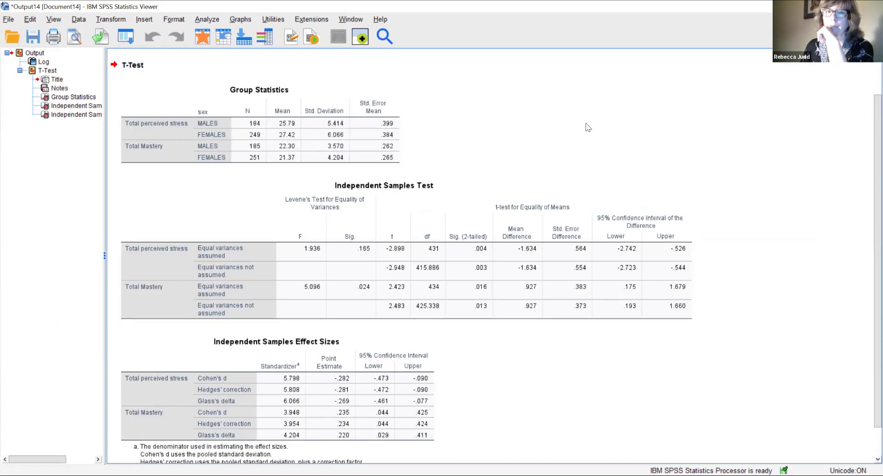
click(292, 328)
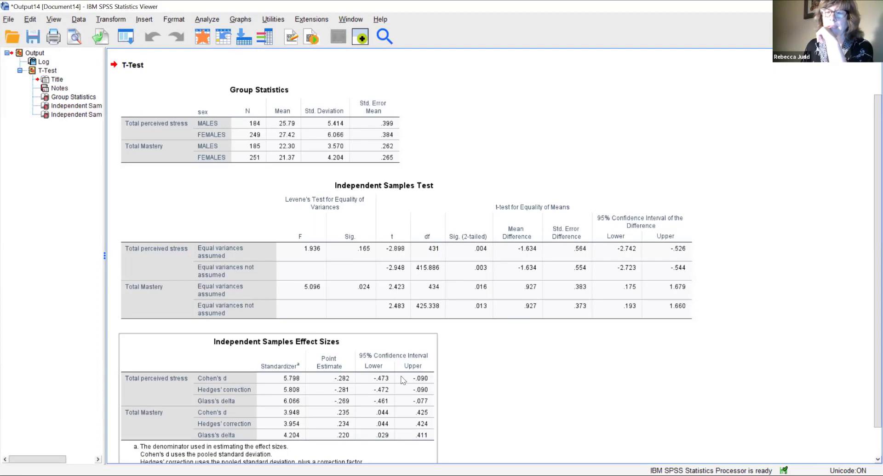
click(618, 395)
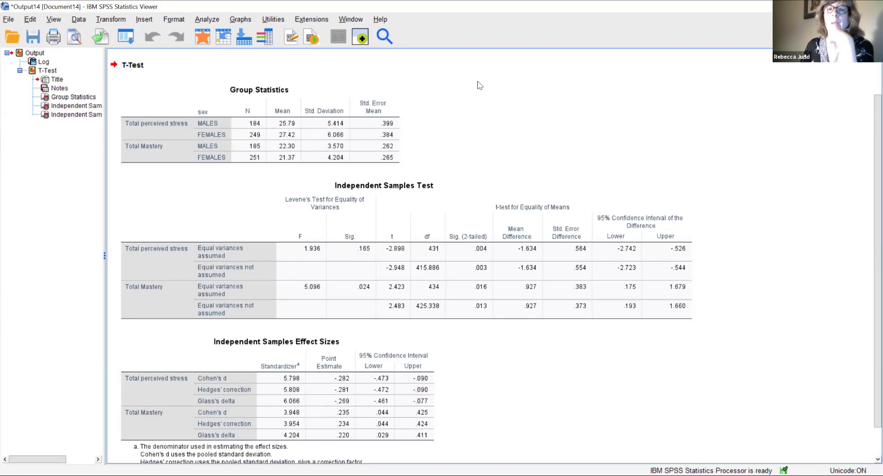
Examine the Group Statistics for males and females on Total perceived stress and Total Mastery
click(206, 125)
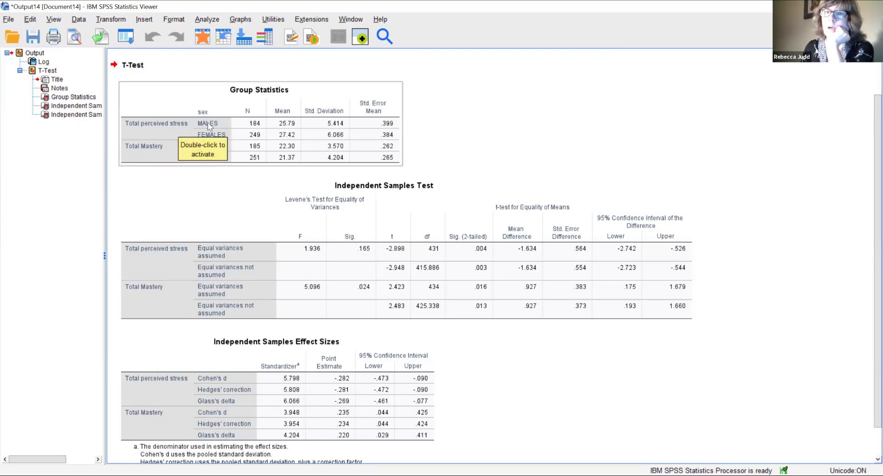
click(618, 154)
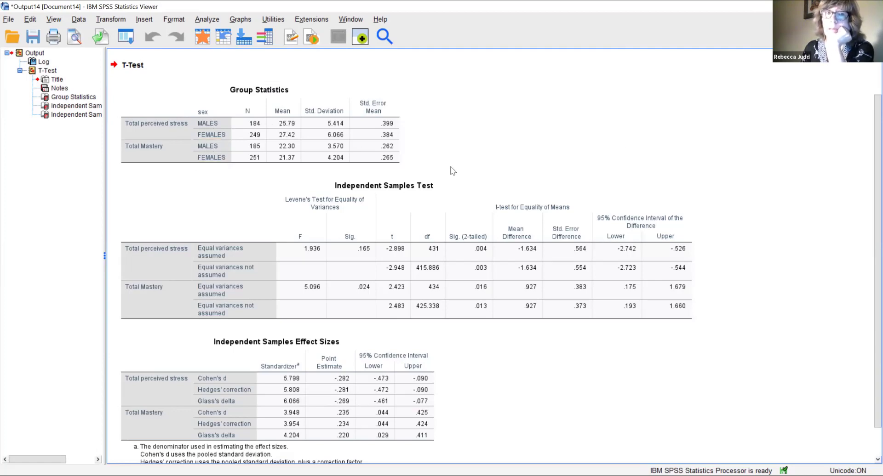
click(196, 141)
click(538, 141)
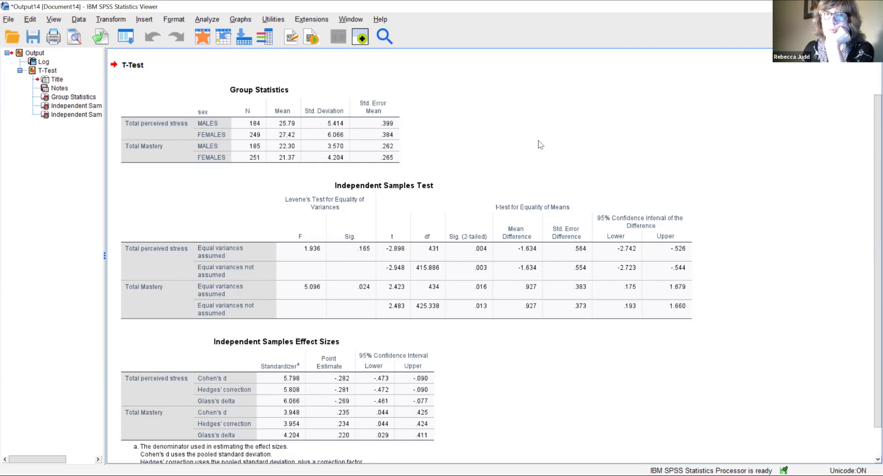
click(160, 159)
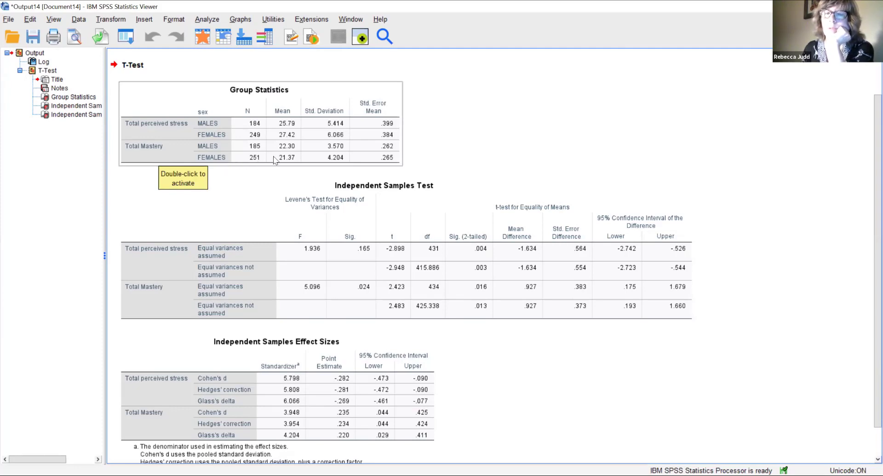
click(524, 150)
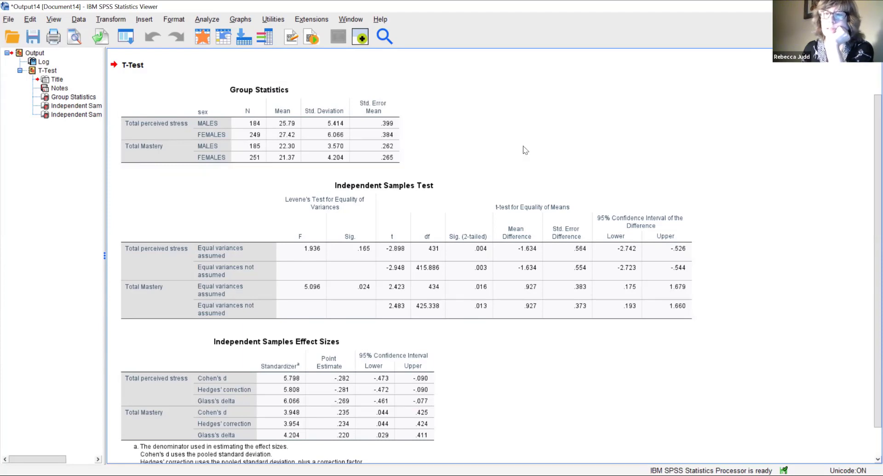
Examine the group means and standard deviations, Levene's test, t values and significance for Total perceived stress and Total Mastery
click(291, 147)
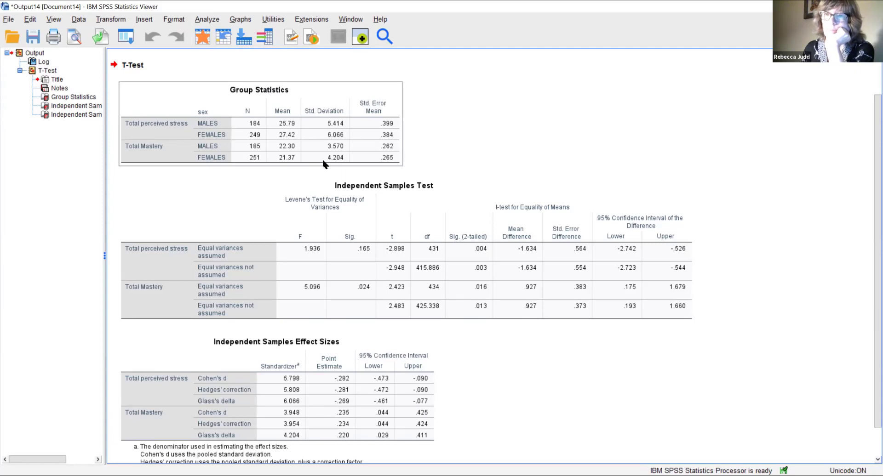
click(508, 138)
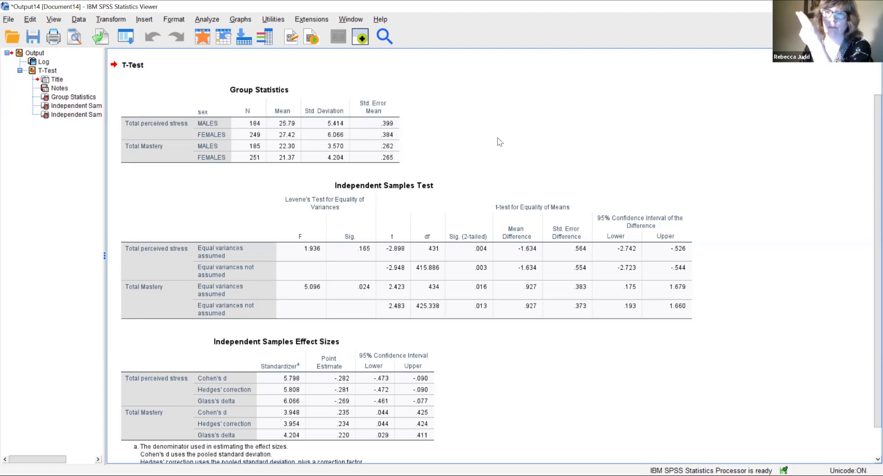
click(361, 130)
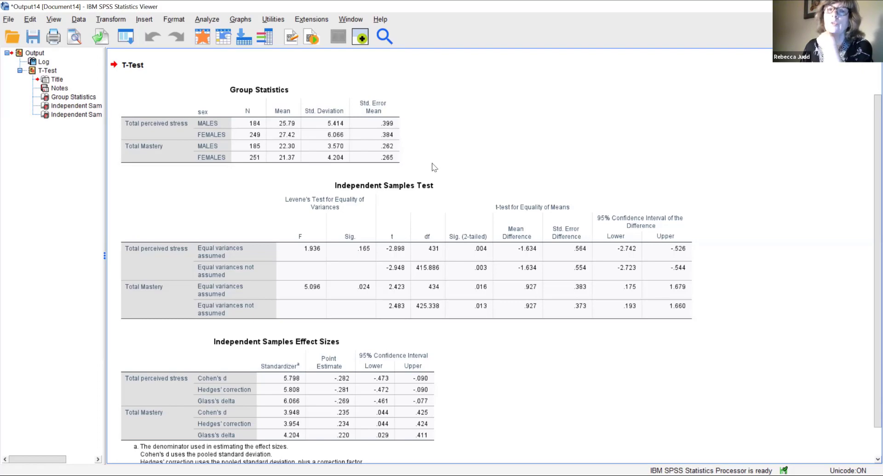
click(341, 187)
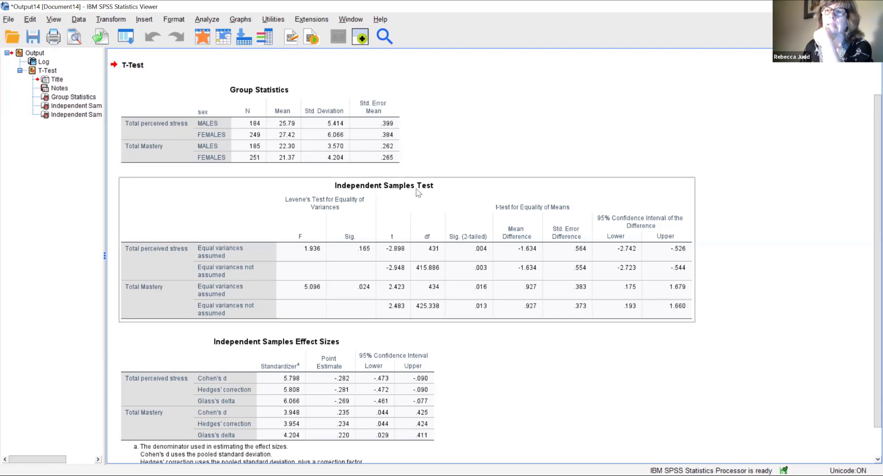
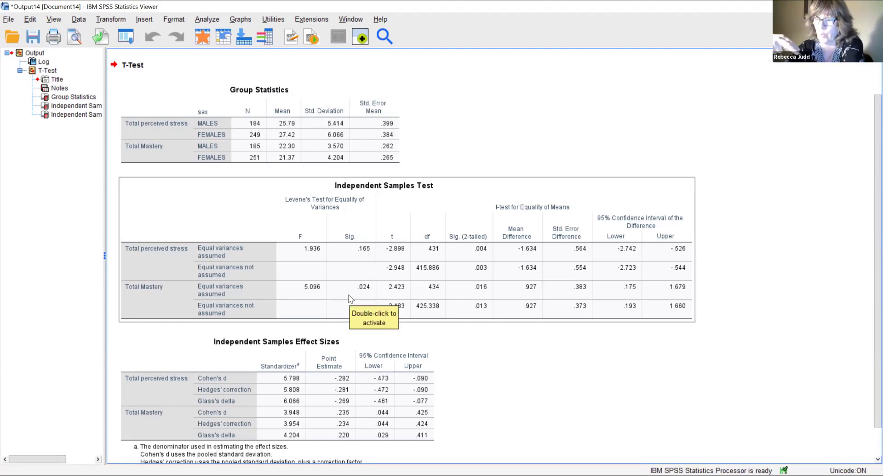
click(687, 458)
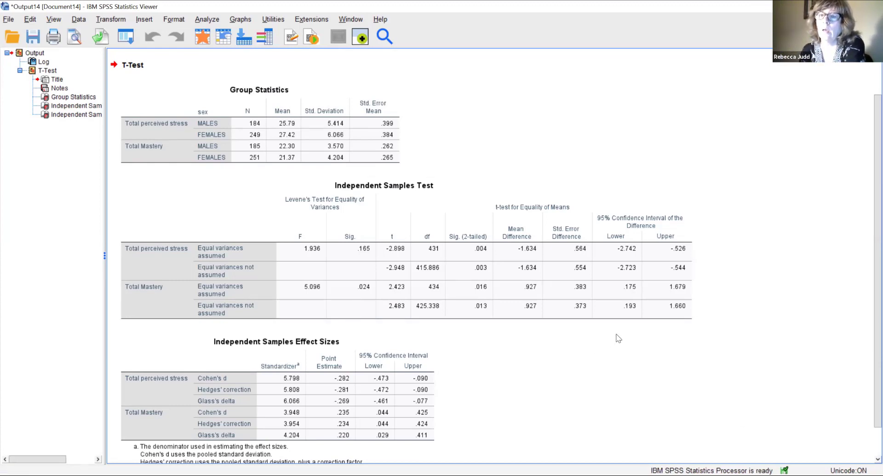
click(466, 306)
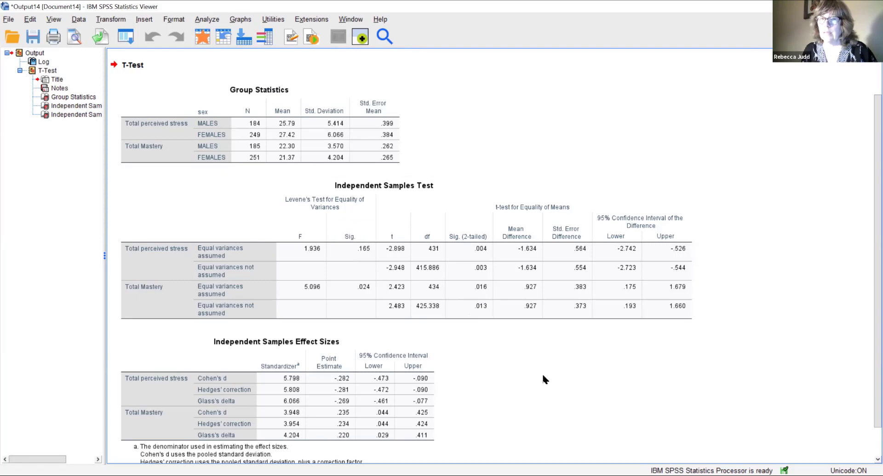
click(610, 407)
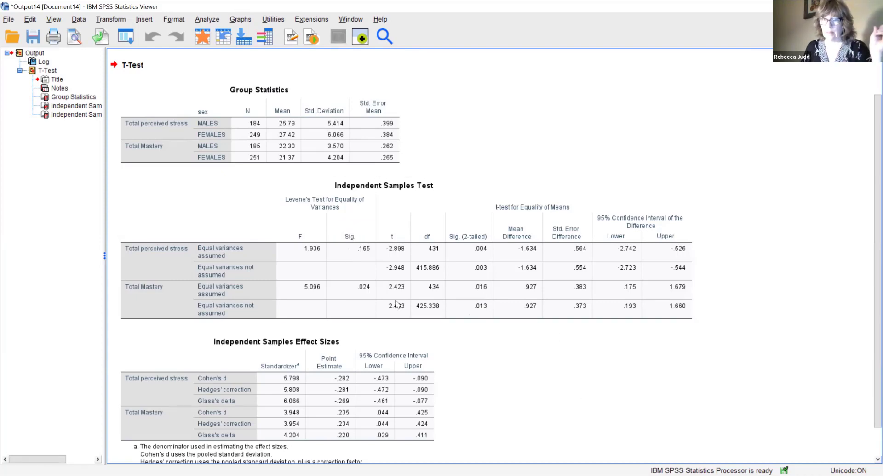
click(391, 276)
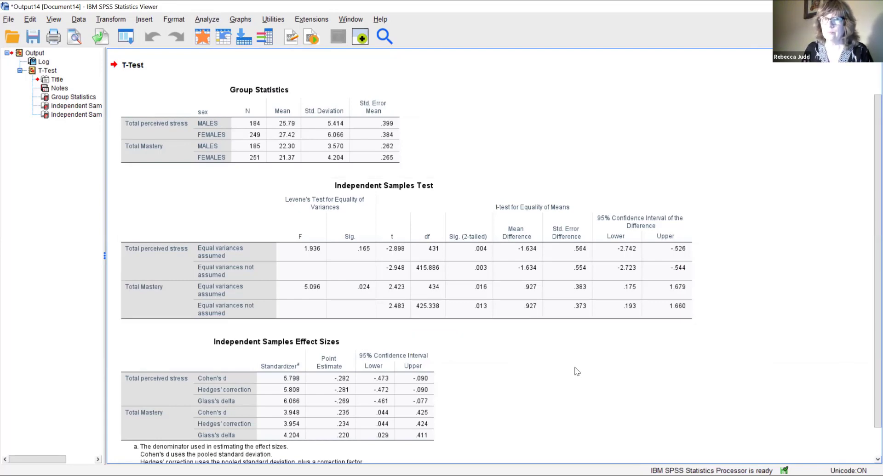
scroll(576, 371, down, 1)
scroll(577, 372, up, 2)
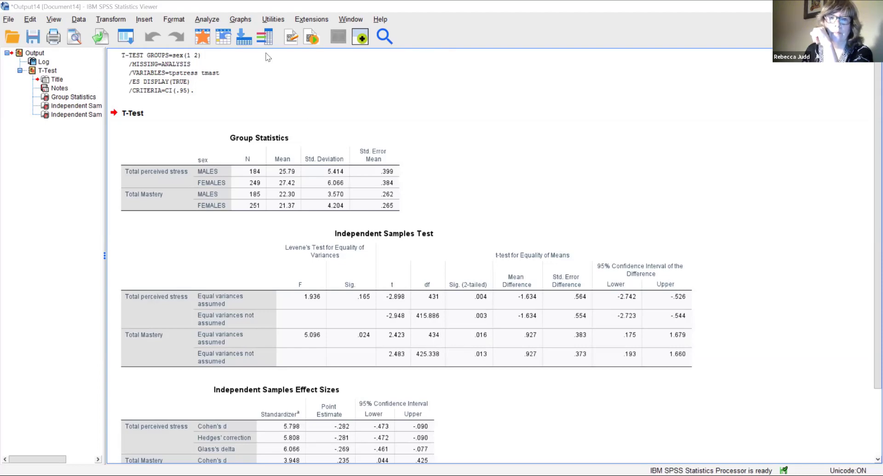
Switch to Word to read the T-TEST results write-up in Document10, and minimize the document
key(alt+Tab)
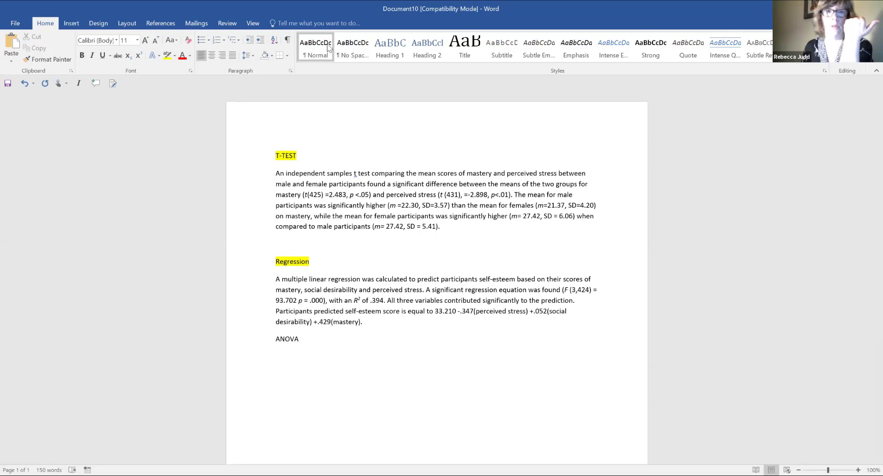
click(858, 7)
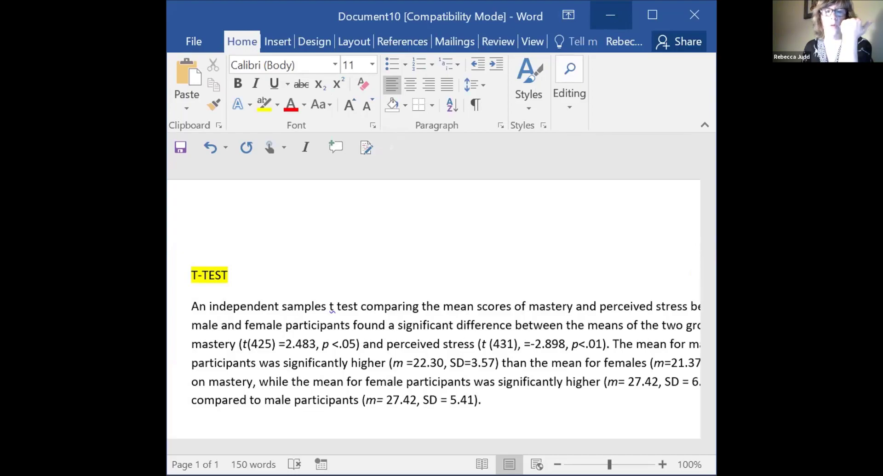
click(615, 17)
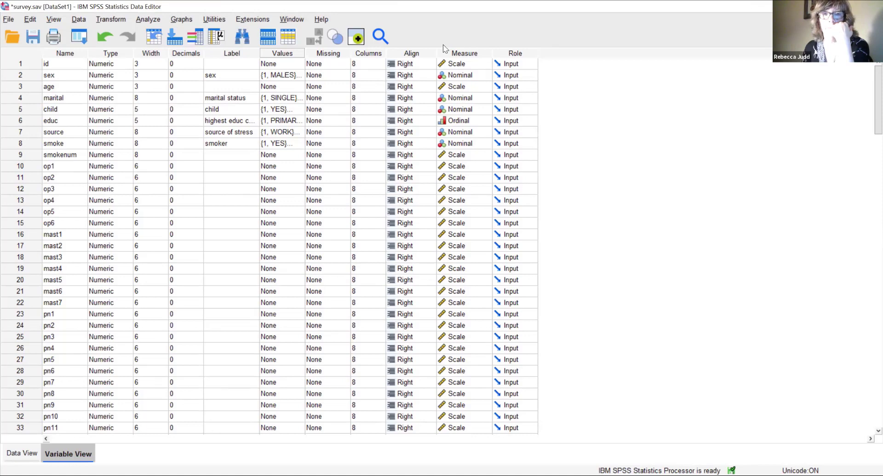
Set up a bivariate correlation in the survey.sav data editor with Total Mastery [tmast] and Total Self esteem [tslfest] as the variables
click(148, 19)
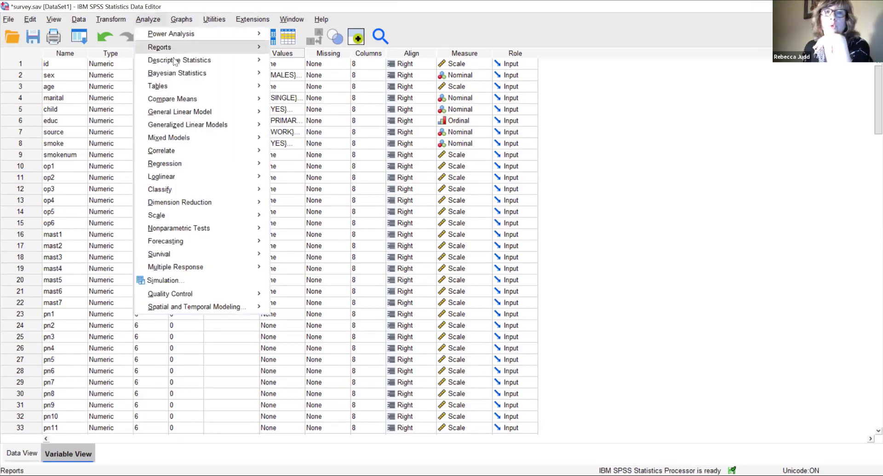
mouse_move(175, 63)
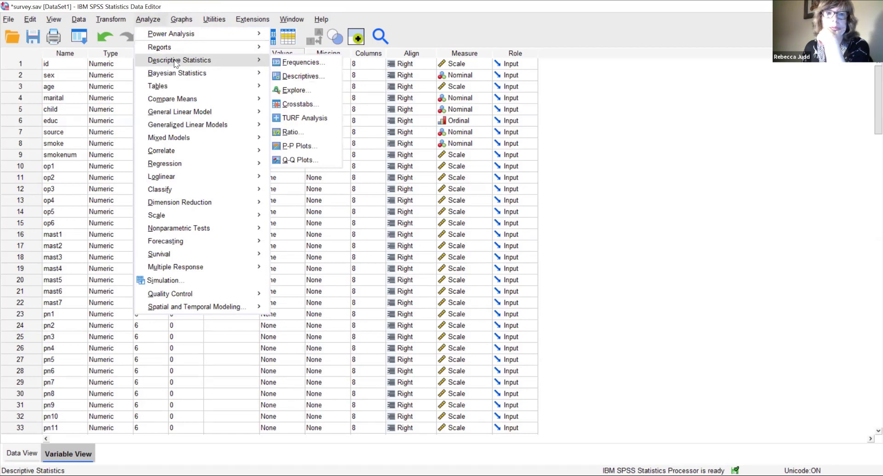
mouse_move(174, 157)
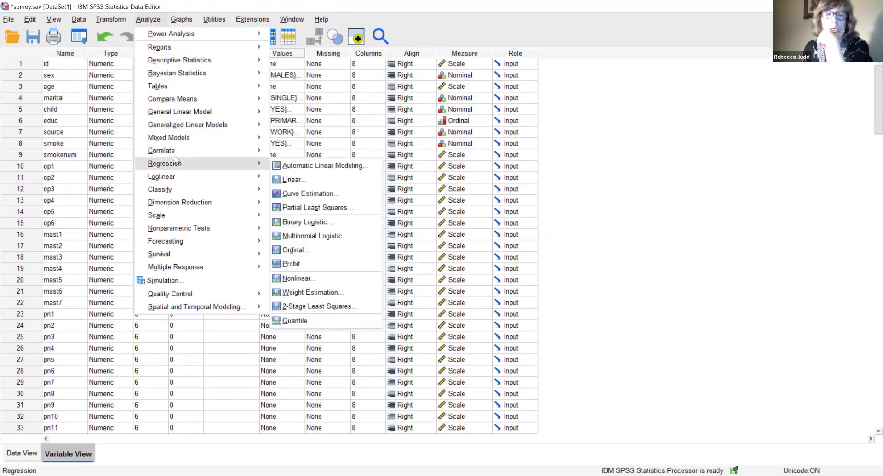
mouse_move(251, 150)
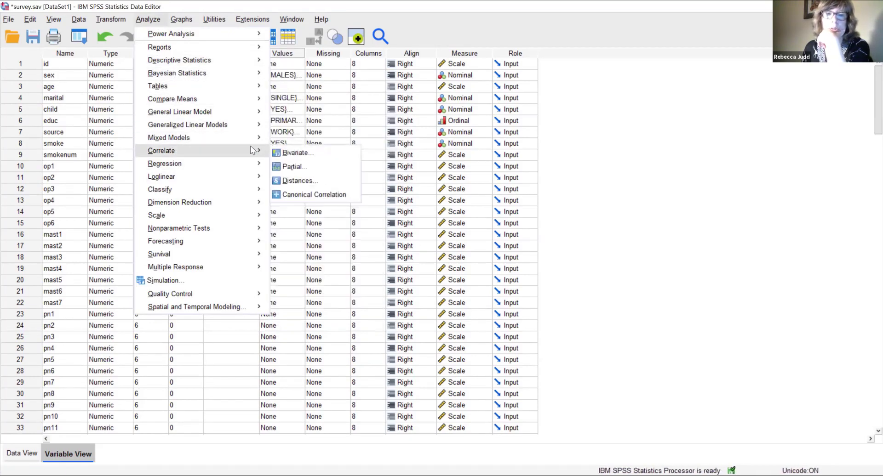
click(274, 153)
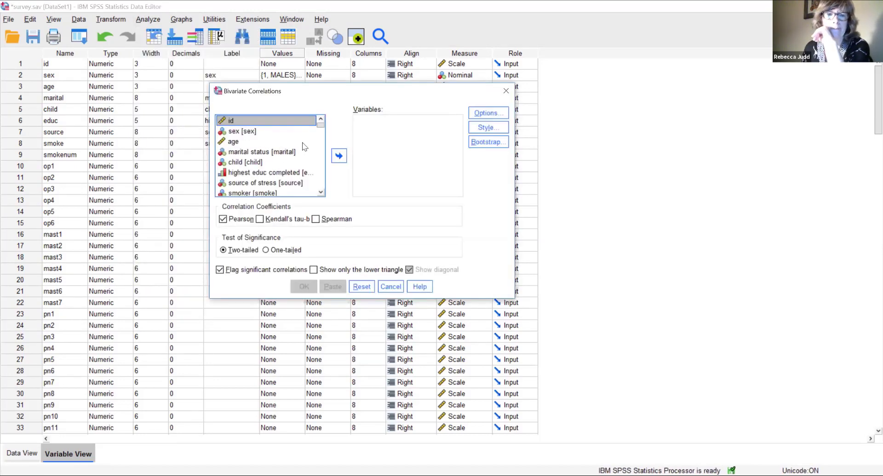
drag(321, 125, 321, 179)
click(257, 147)
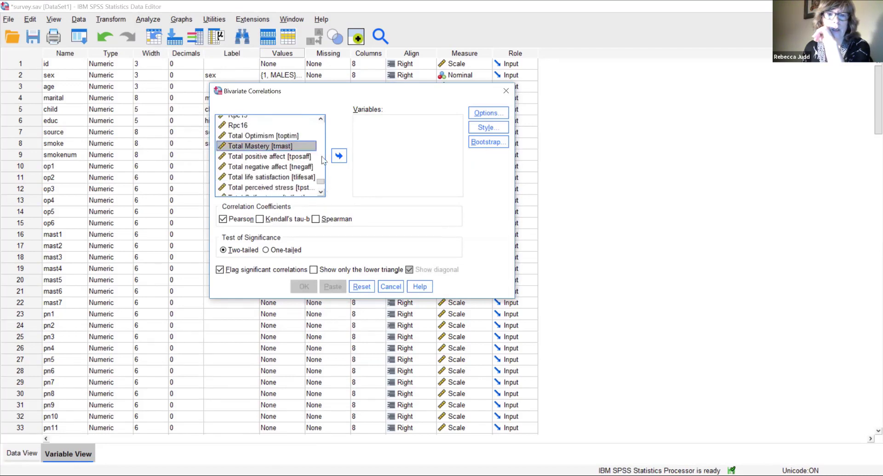
click(338, 156)
click(295, 188)
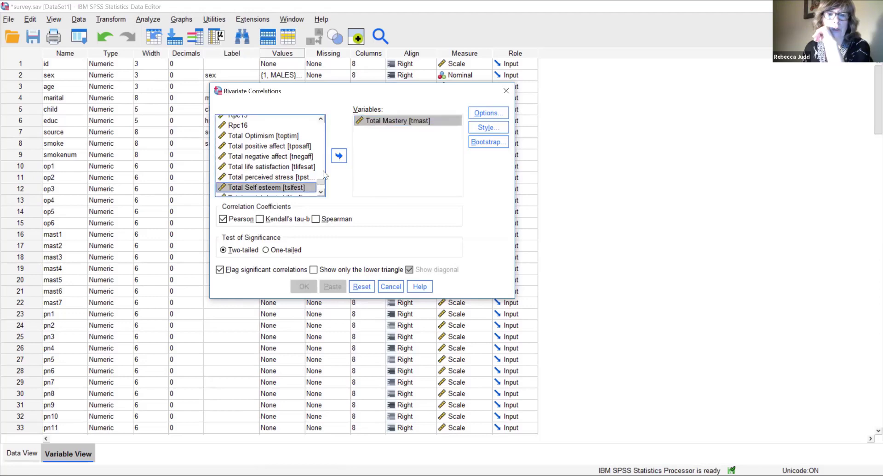
click(338, 156)
Run the two-tailed Pearson correlation with means and standard deviations and pairwise exclusion, and close its output without saving
click(483, 113)
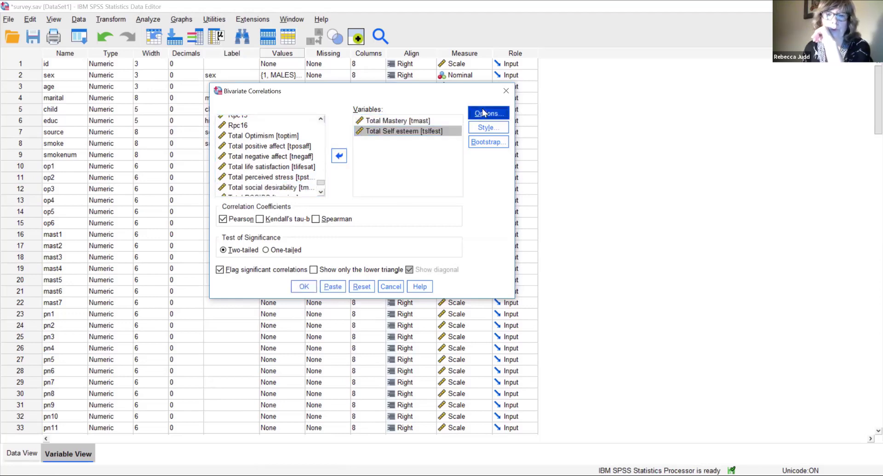
click(378, 212)
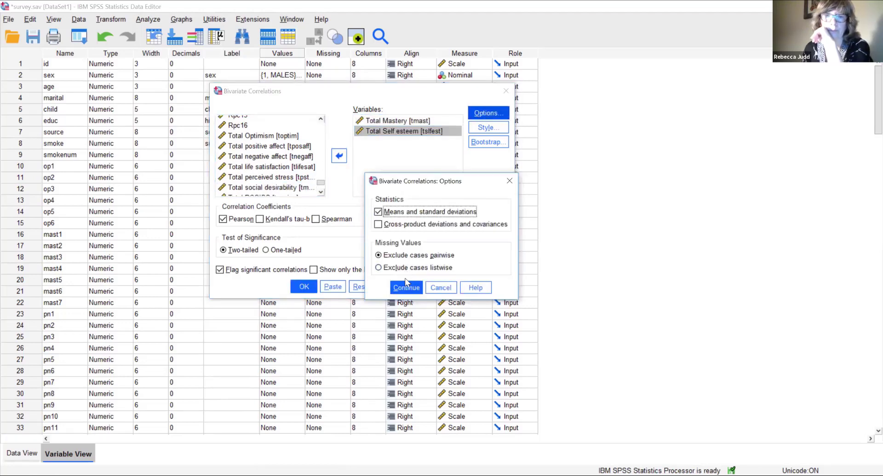
click(406, 285)
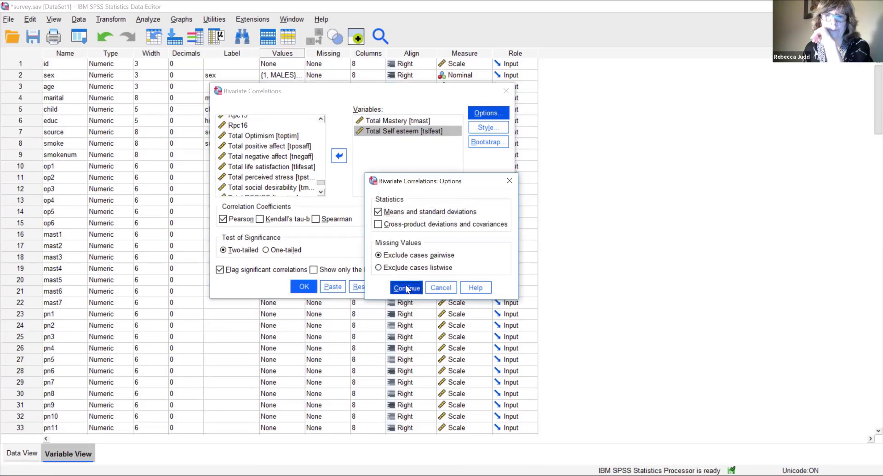
click(312, 287)
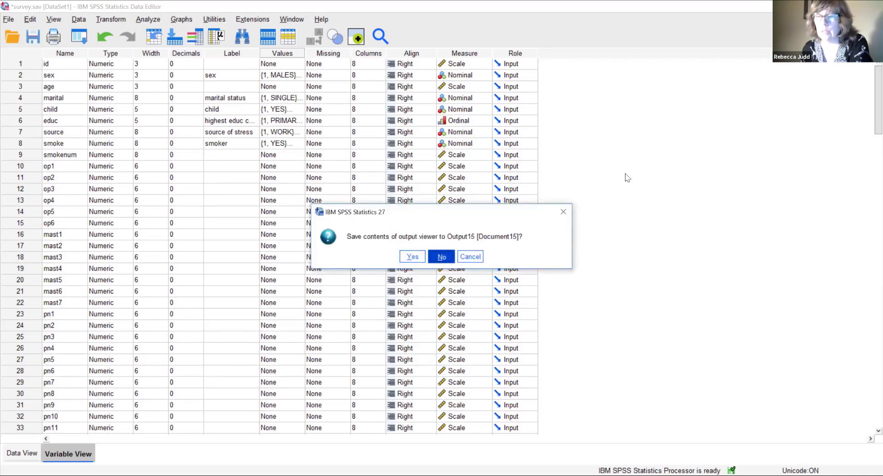
key(Return)
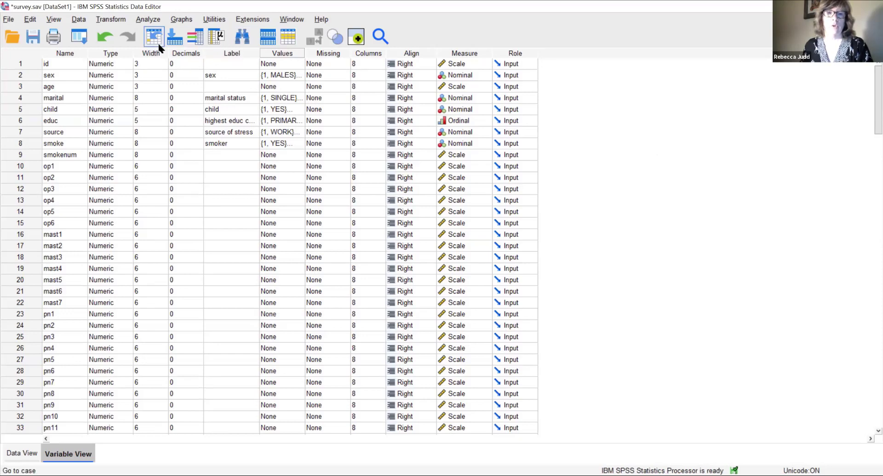
Set up a One-Way ANOVA with educat recoded [educrec] as the factor
click(148, 19)
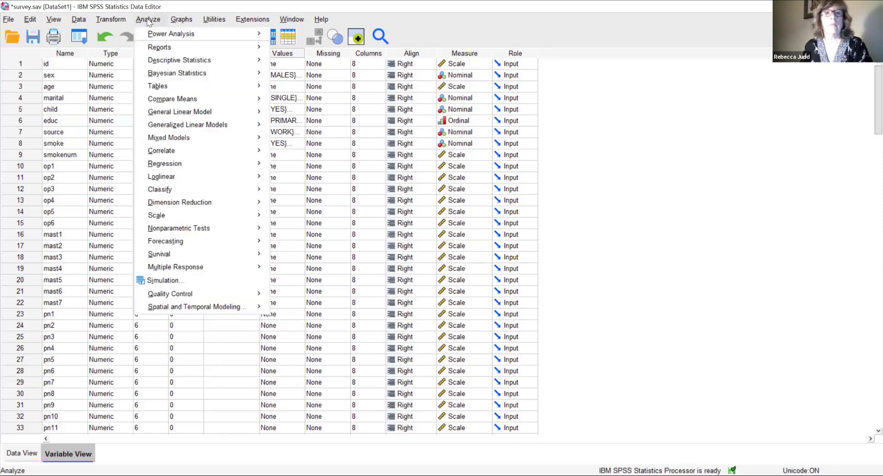
mouse_move(189, 101)
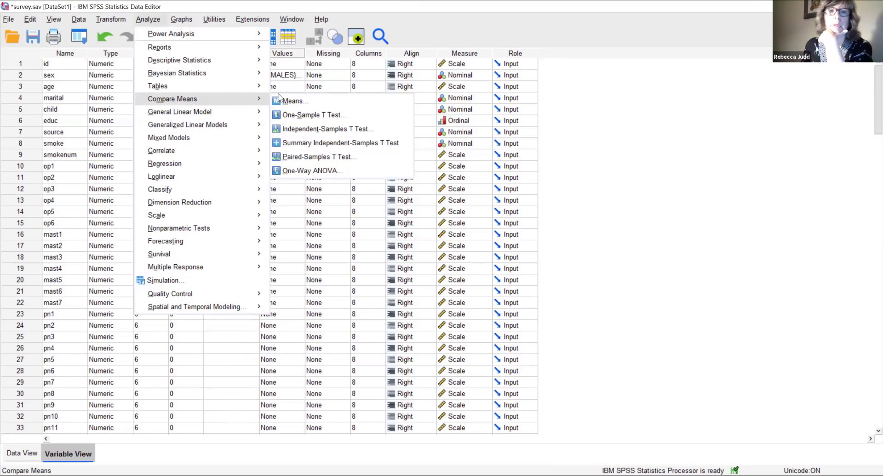
click(301, 170)
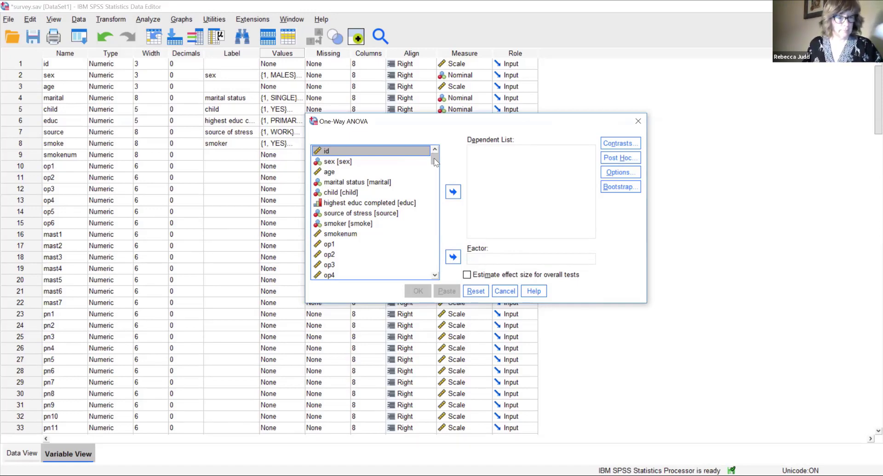
drag(435, 162, 442, 281)
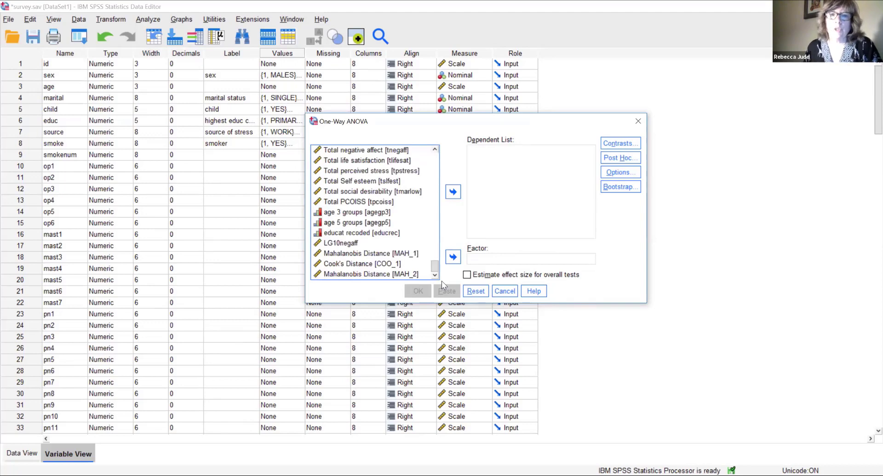
click(405, 232)
click(453, 197)
click(453, 196)
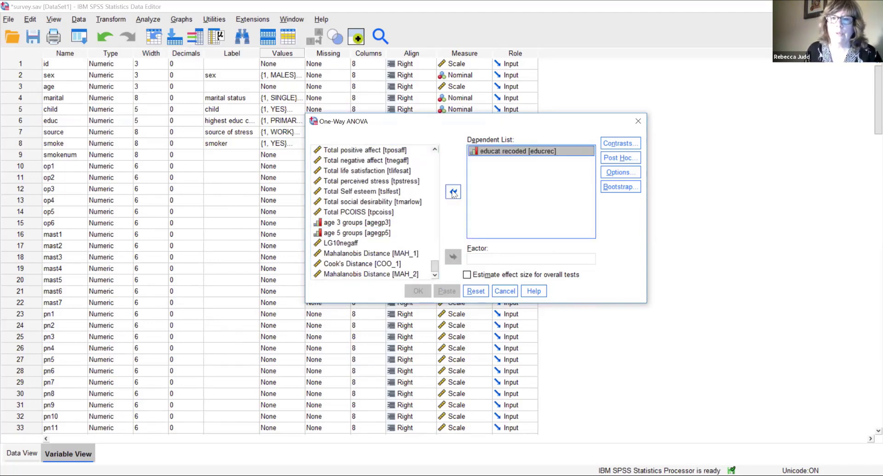
click(454, 257)
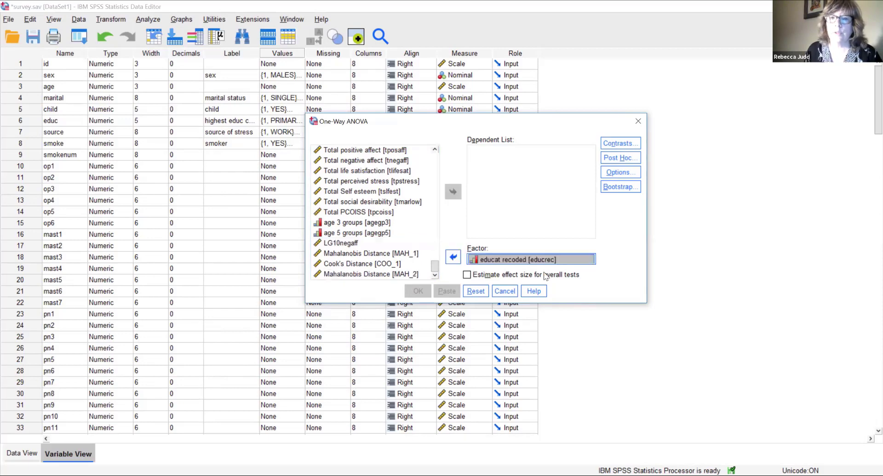
click(585, 264)
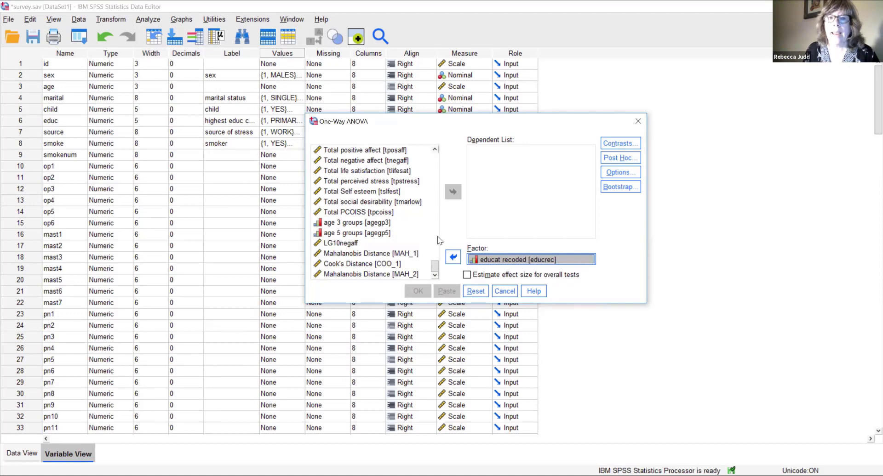
Add Total Mastery [tmast] to the One-Way ANOVA as the dependent variable
click(407, 182)
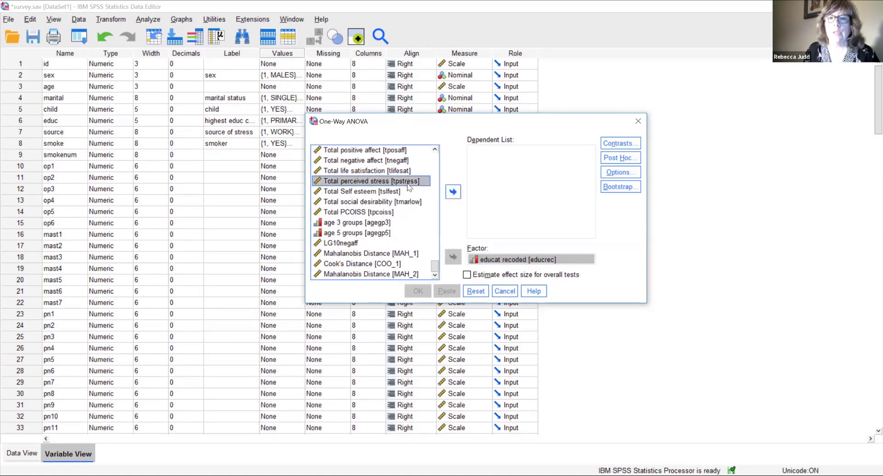
click(435, 149)
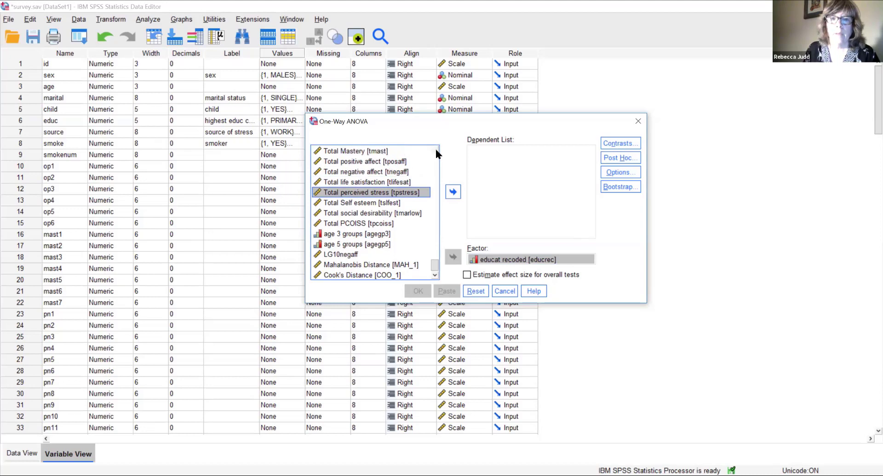
click(383, 150)
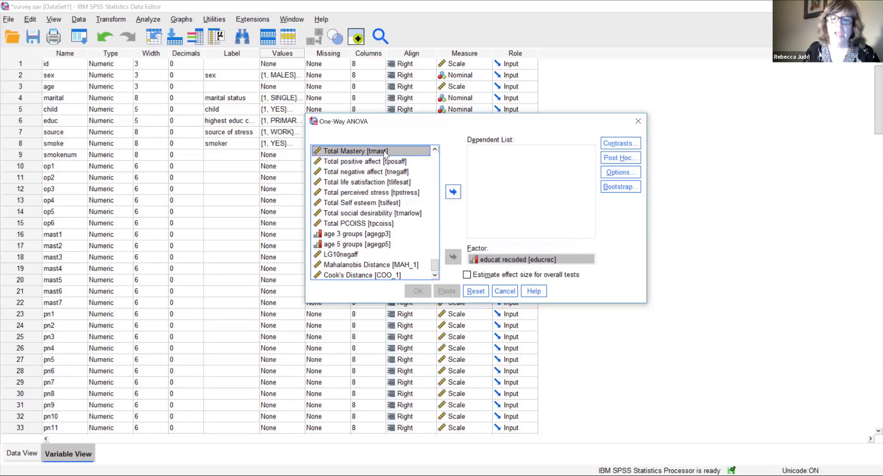
click(453, 192)
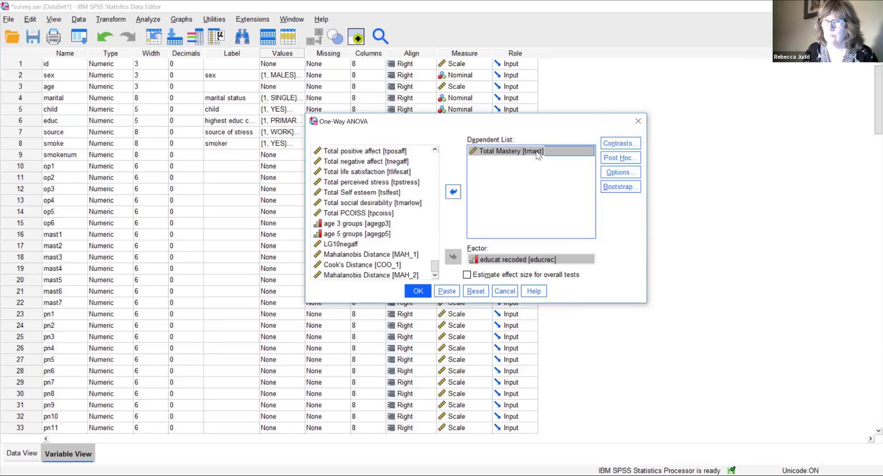
View the ANOVA contrast settings without changing them, and select the Tukey post hoc test under equal variances assumed
click(627, 147)
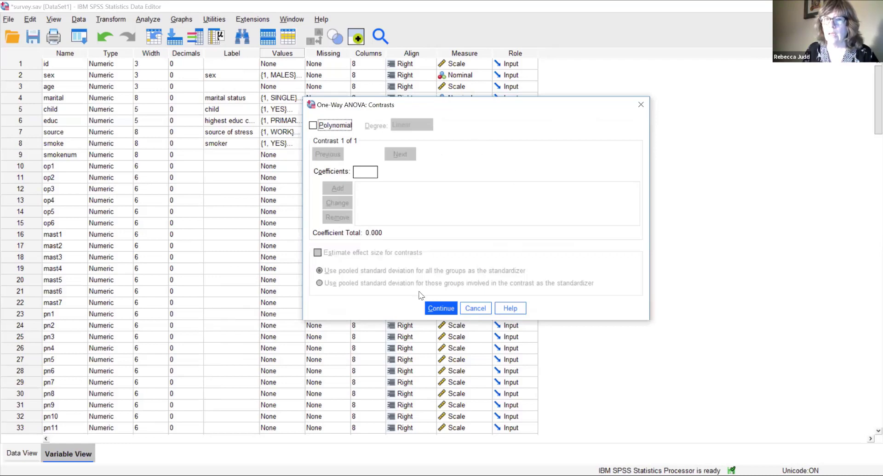
click(473, 307)
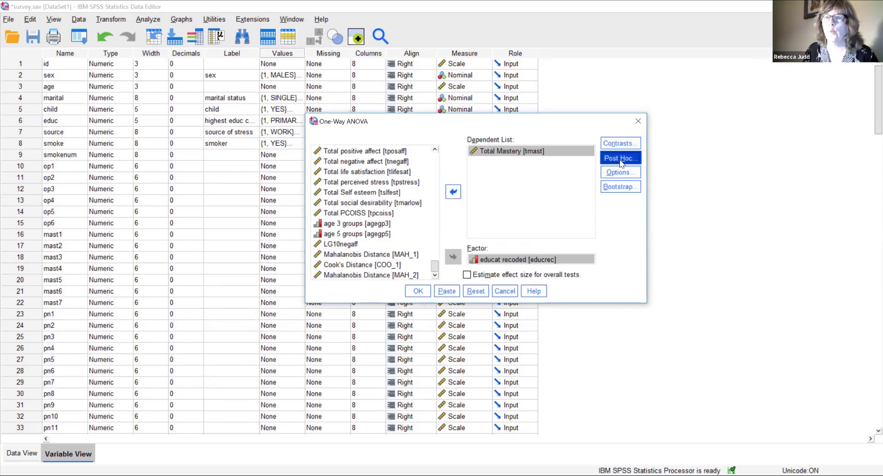
click(619, 161)
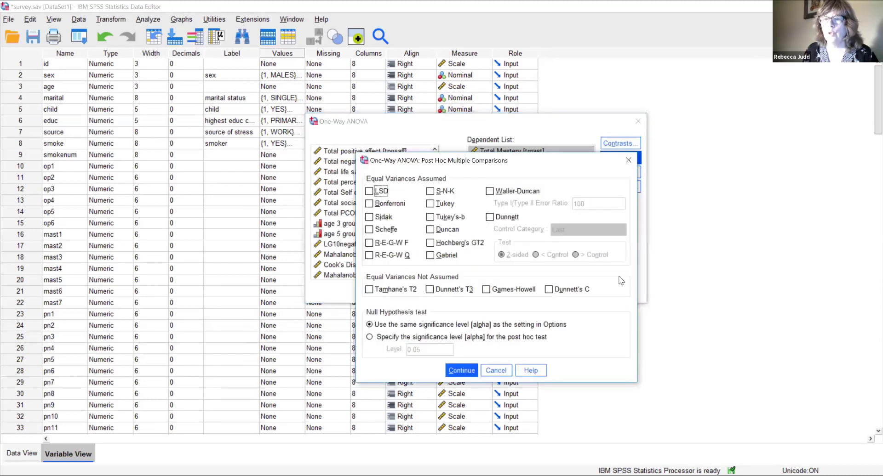
click(429, 203)
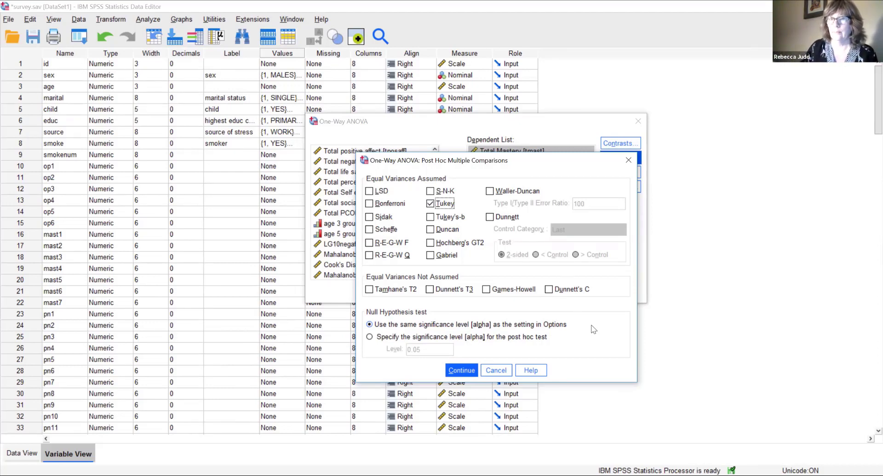
click(459, 370)
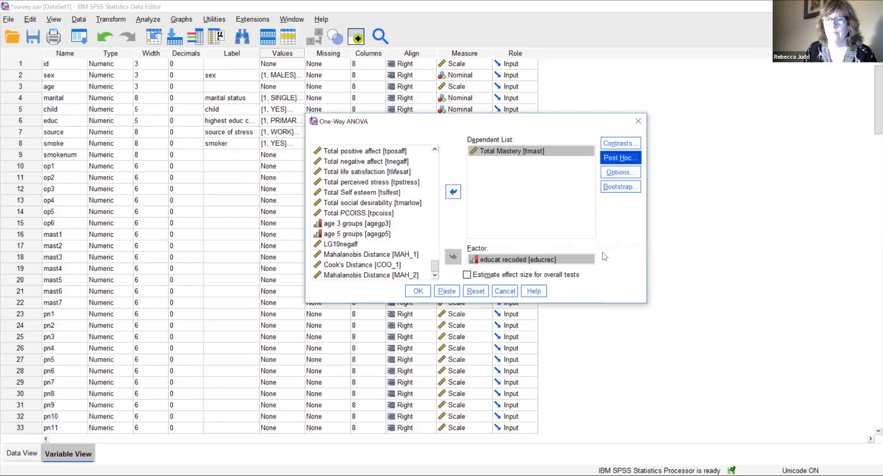
Request descriptive statistics with cases excluded analysis by analysis, run the One-Way ANOVA and bring up its output
click(616, 176)
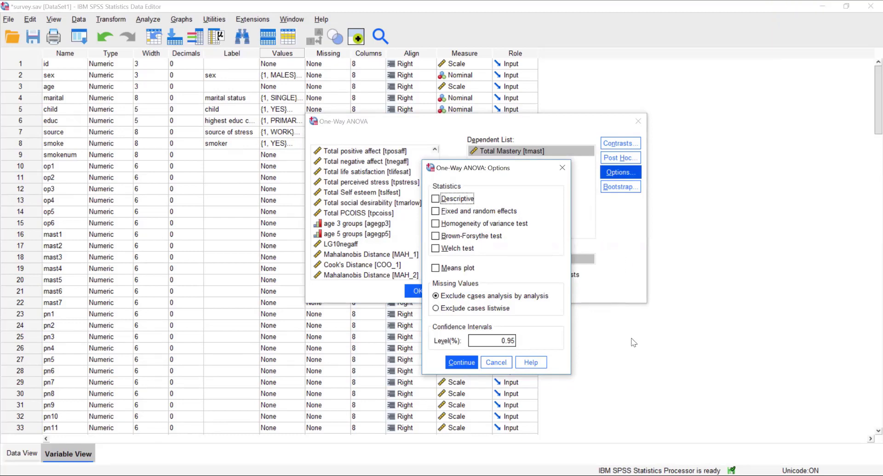
click(435, 199)
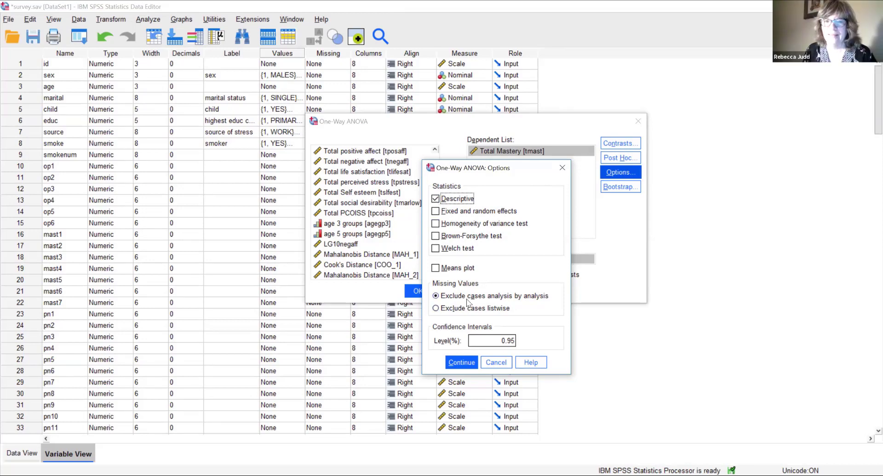
click(461, 363)
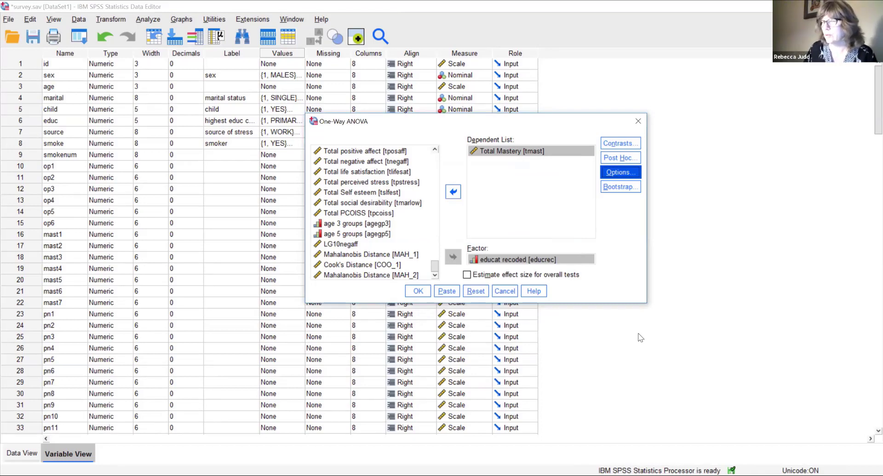
click(425, 295)
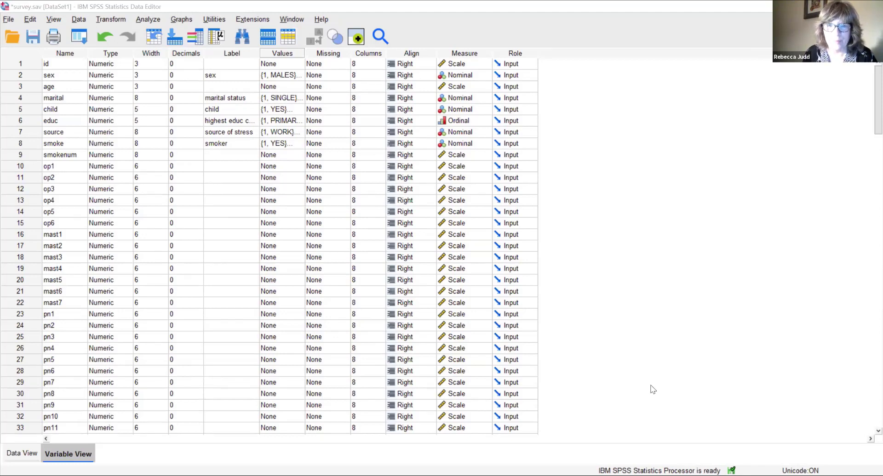
key(alt+Tab)
click(299, 107)
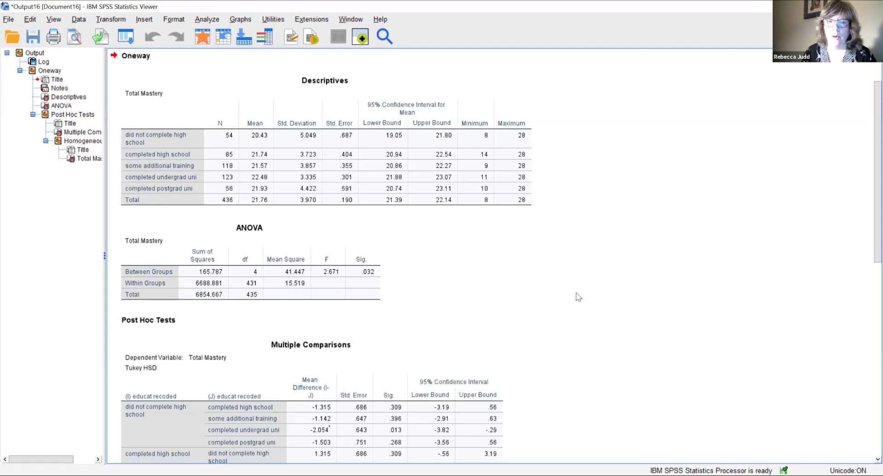
Examine the Oneway output, comparing the education groups in the Descriptives, ANOVA and Tukey HSD Multiple Comparisons tables
scroll(578, 296, down, 5)
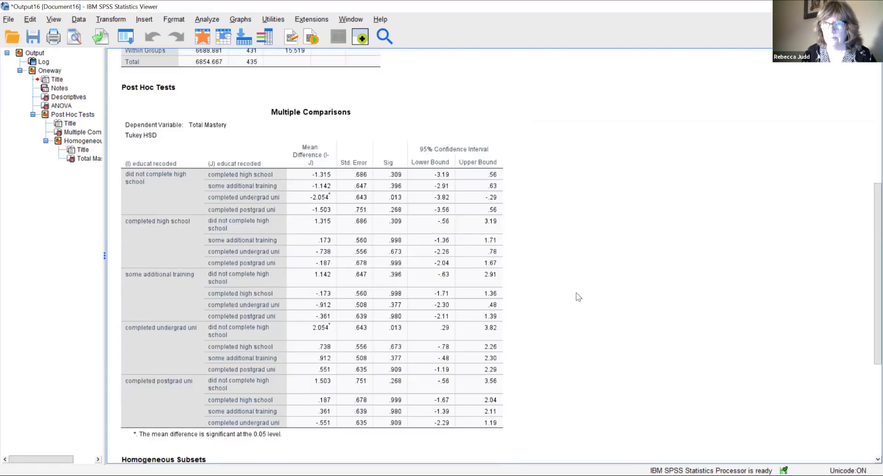
scroll(578, 296, up, 5)
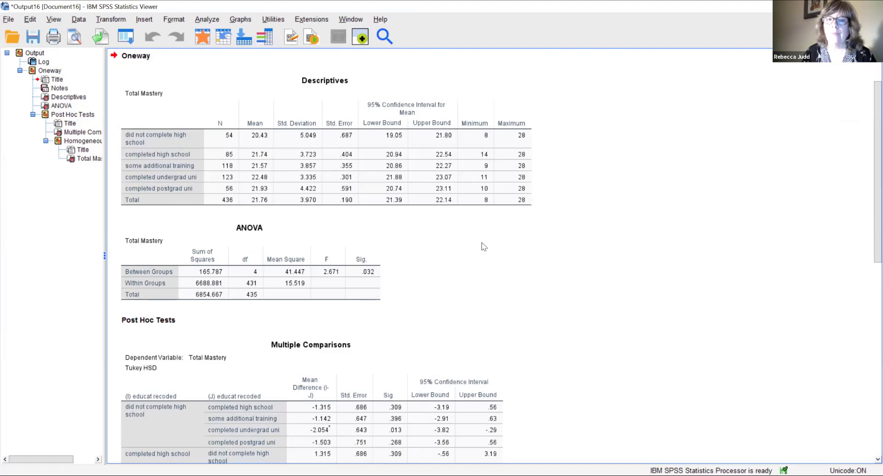
scroll(557, 284, down, 5)
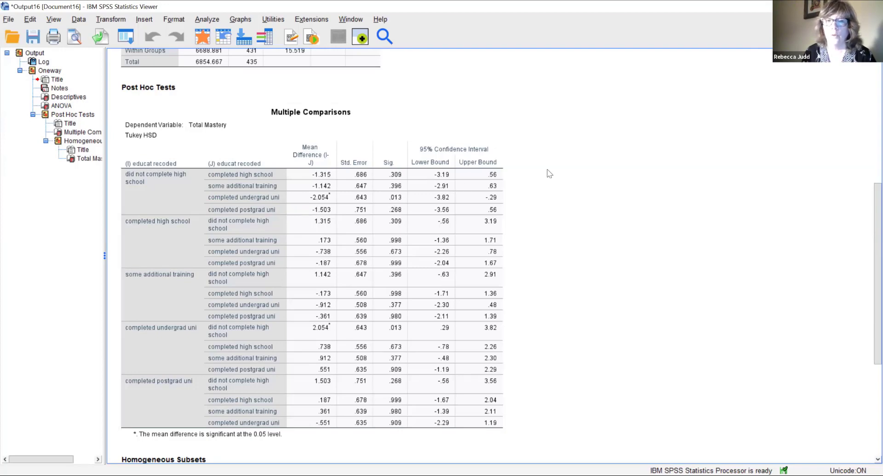
scroll(547, 173, up, 5)
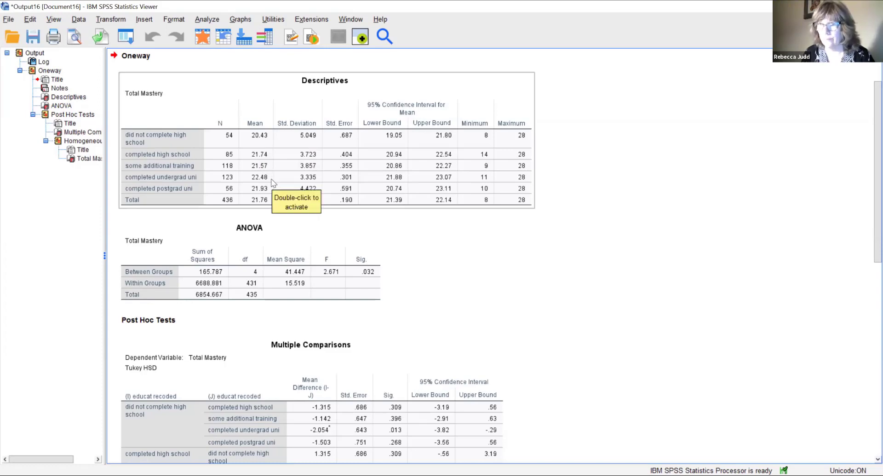
click(491, 256)
scroll(504, 273, down, 5)
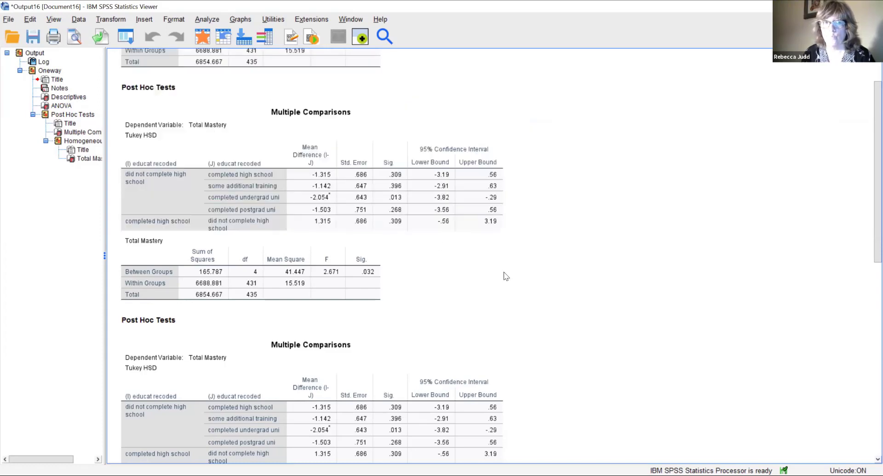
click(504, 274)
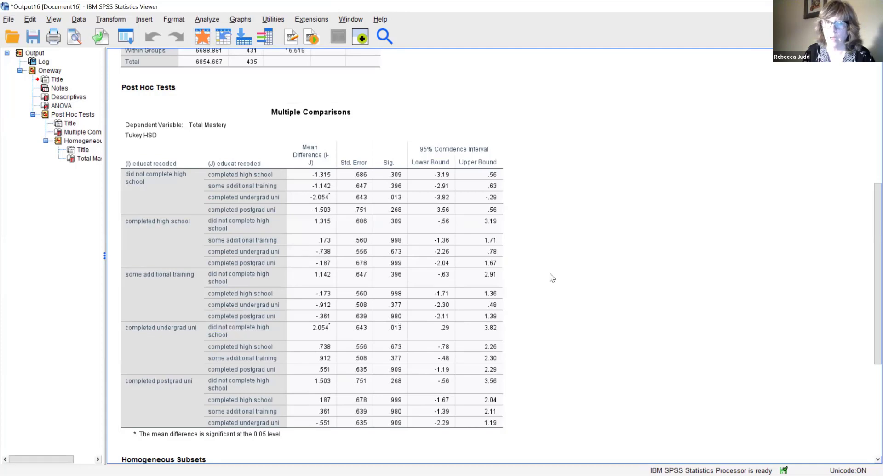
Review the Homogeneous Subsets table for Total Mastery against the post hoc comparisons, ANOVA significance and group means
scroll(550, 276, down, 5)
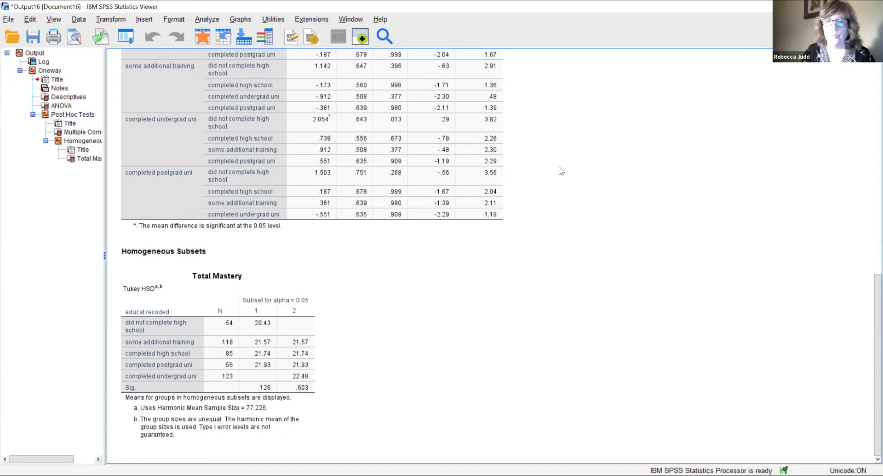
scroll(559, 171, up, 5)
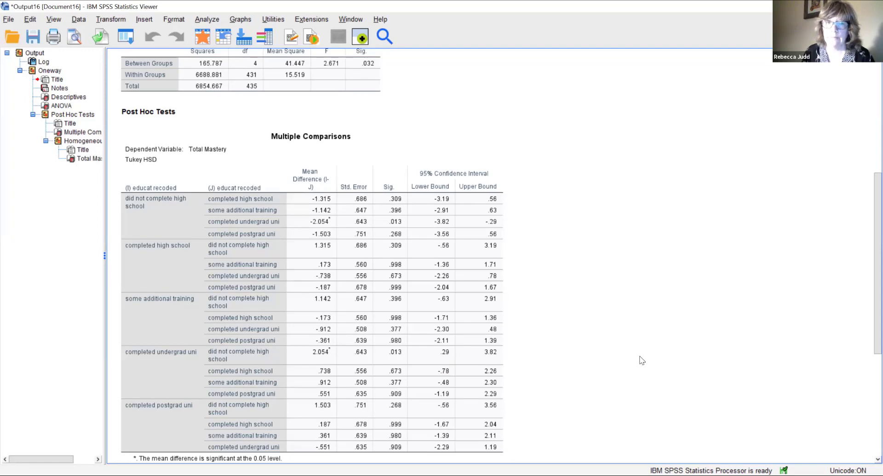
scroll(642, 360, down, 5)
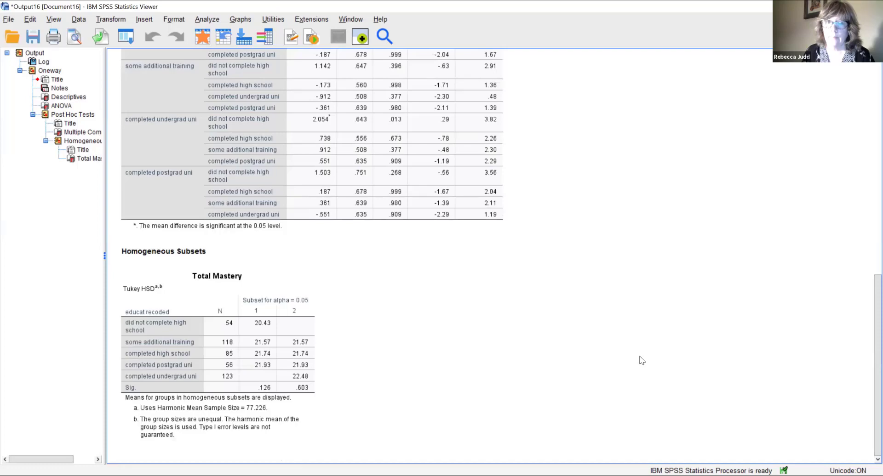
scroll(641, 360, up, 5)
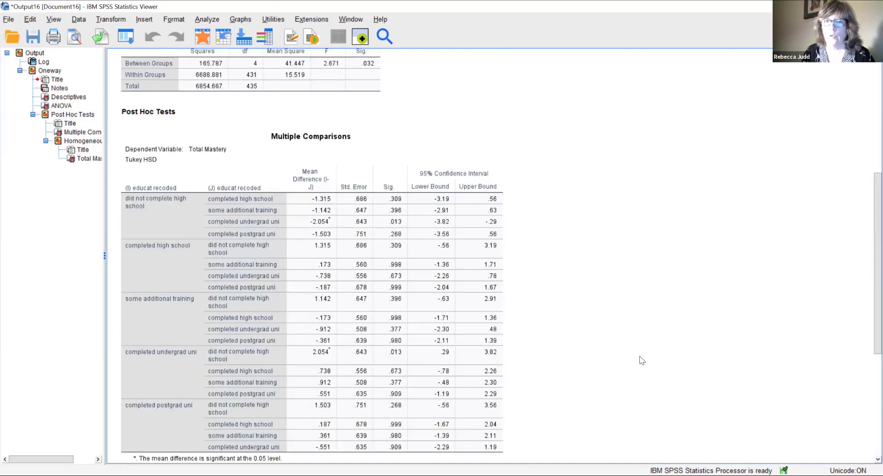
scroll(690, 298, up, 5)
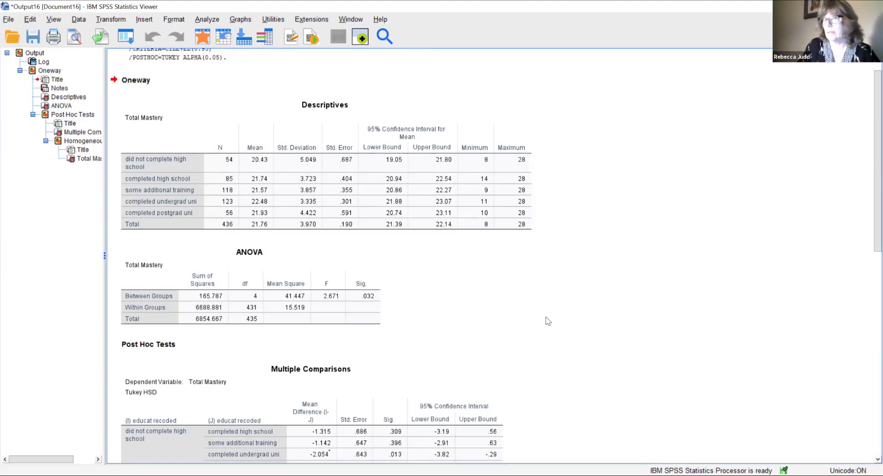
click(314, 157)
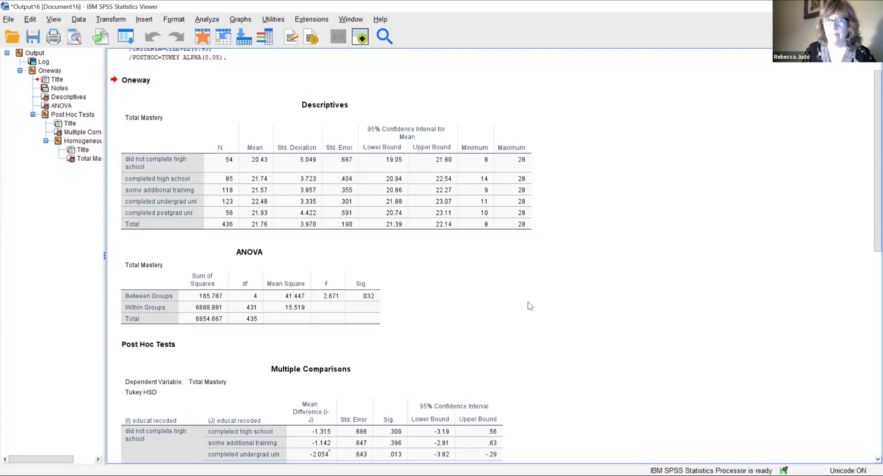
scroll(533, 303, down, 5)
scroll(535, 304, up, 5)
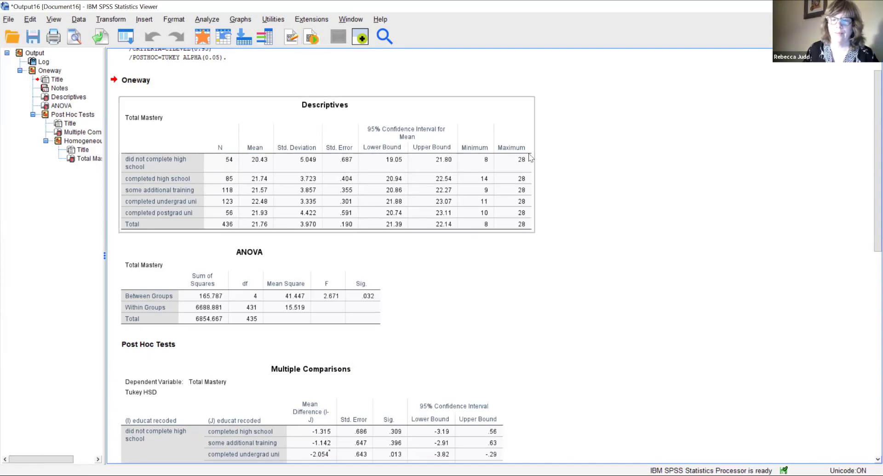
scroll(578, 260, up, 1)
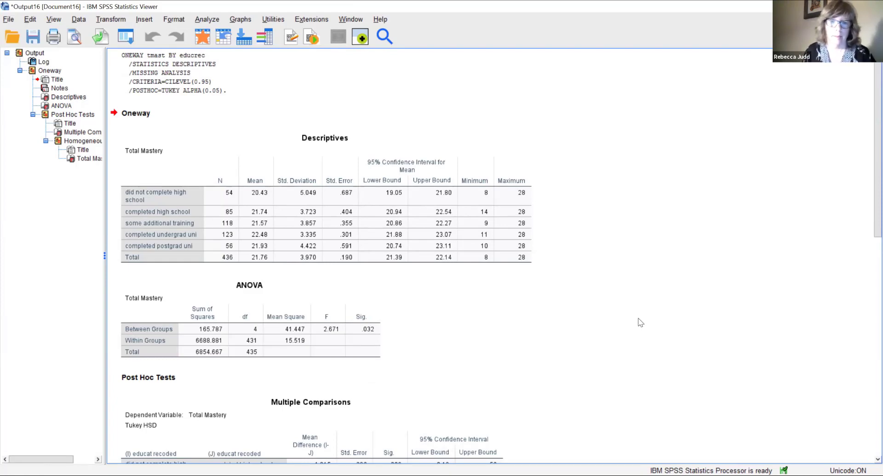
scroll(632, 335, down, 7)
scroll(631, 335, down, 8)
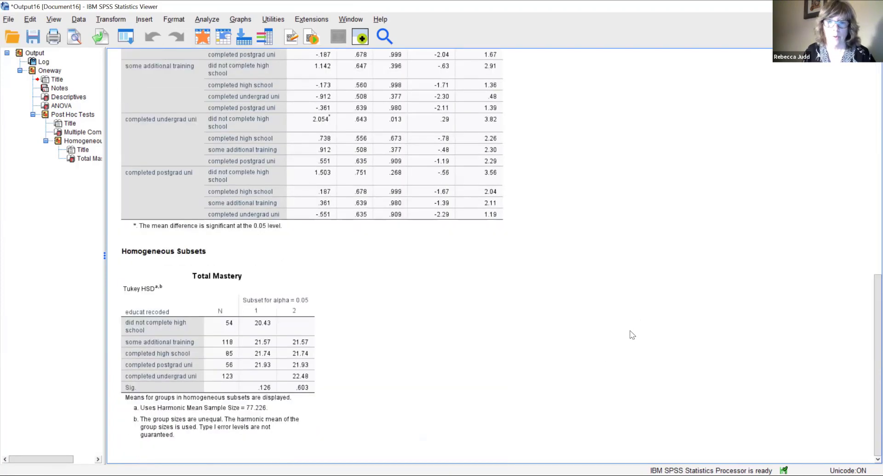
scroll(632, 335, up, 15)
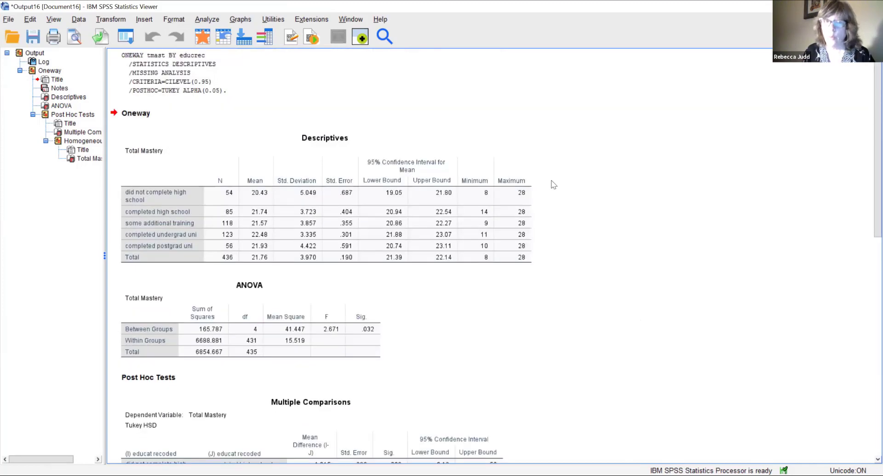
click(555, 115)
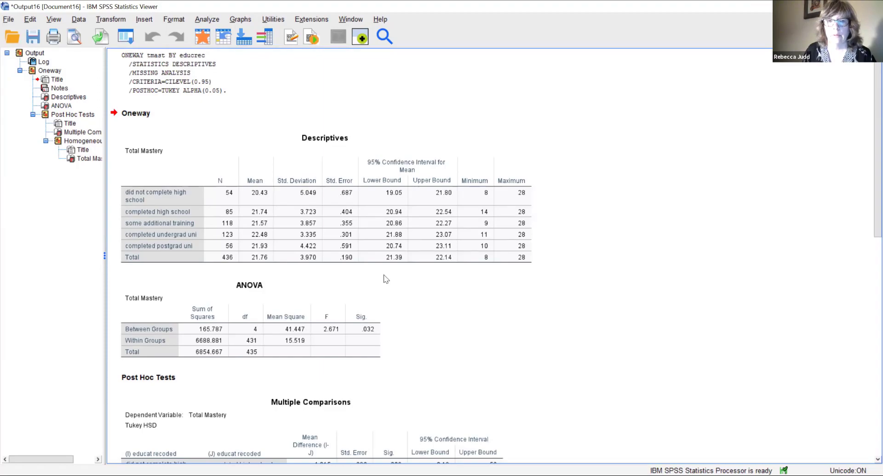
Open the linear regression setup for Total Self esteem, keeping estimates, model fit, R squared change, descriptives, collinearity diagnostics and Durbin-Watson selected
key(alt+F4)
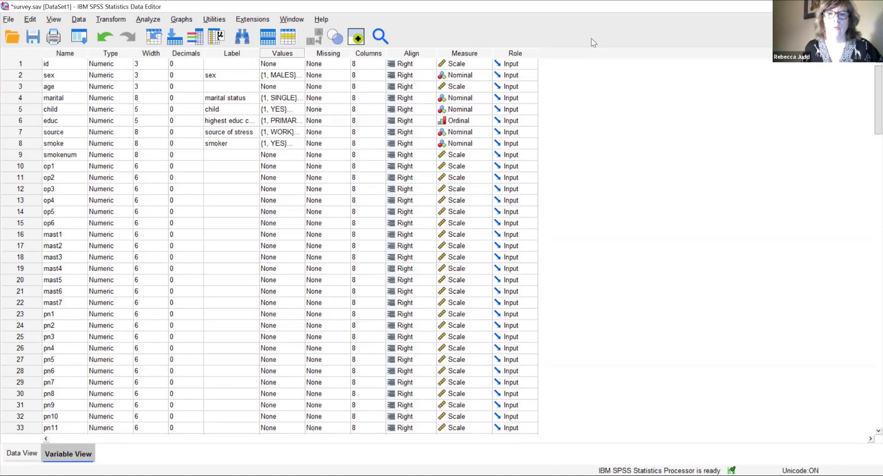
click(148, 19)
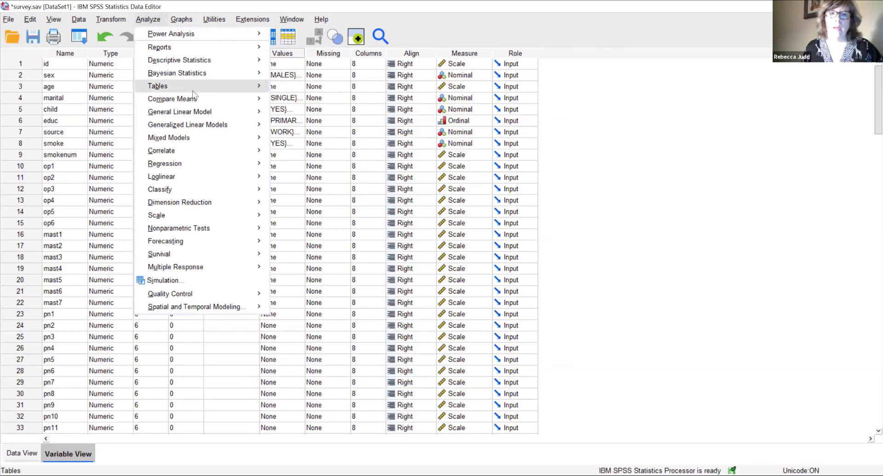
mouse_move(175, 167)
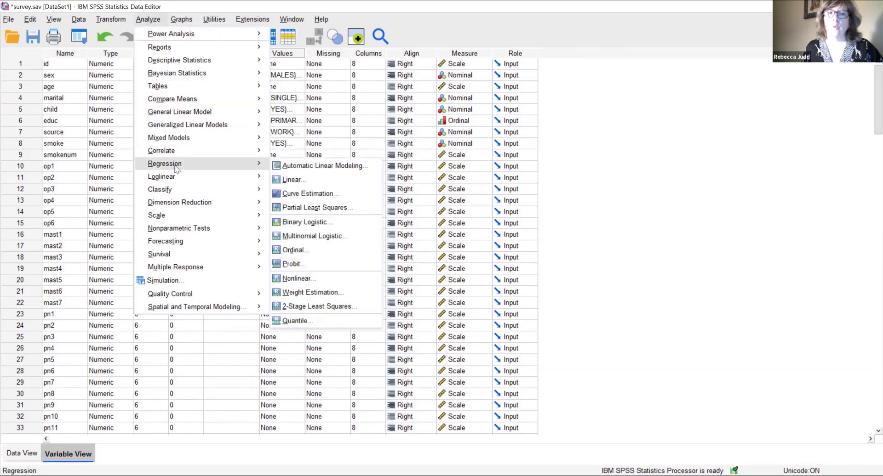
click(286, 181)
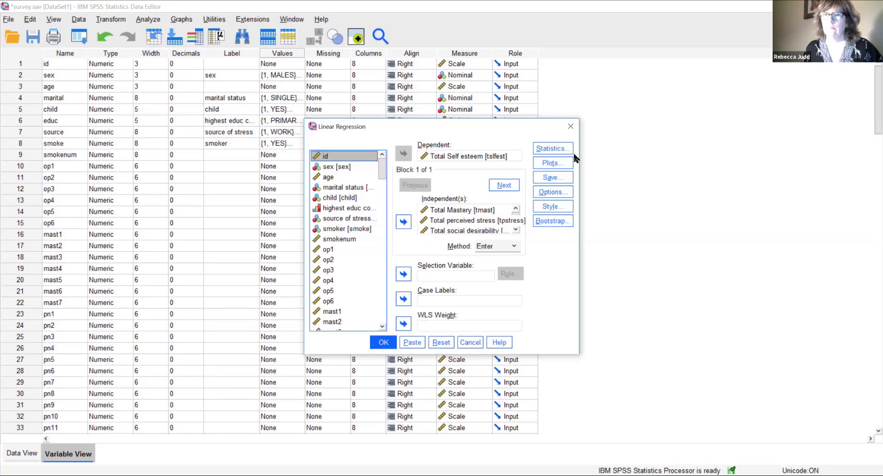
click(551, 156)
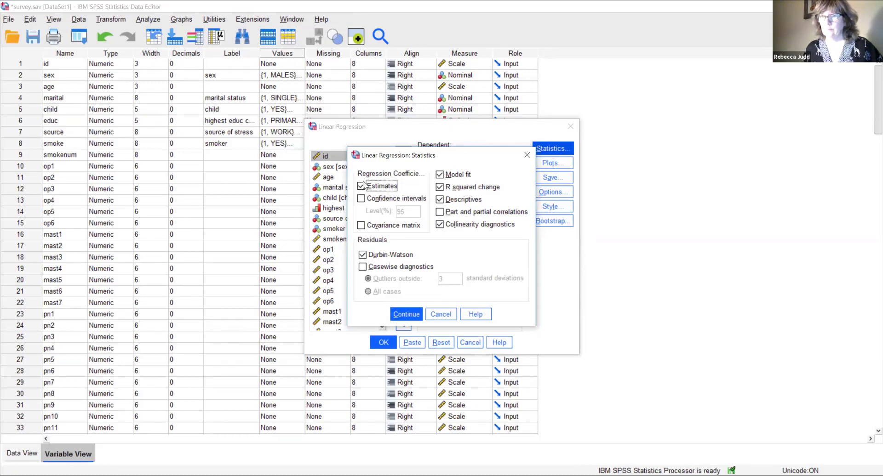
click(402, 314)
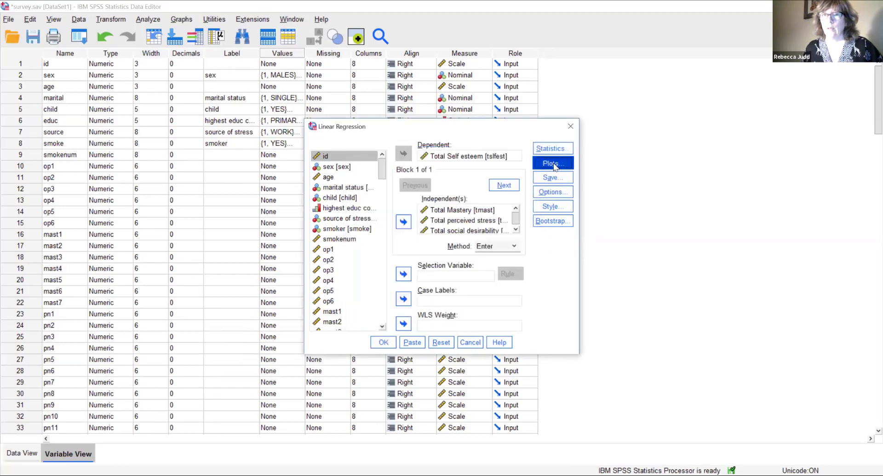
Leave the regression plots unset, keep probability-of-F criteria and listwise case exclusion, run the linear regression and bring up its output
click(553, 163)
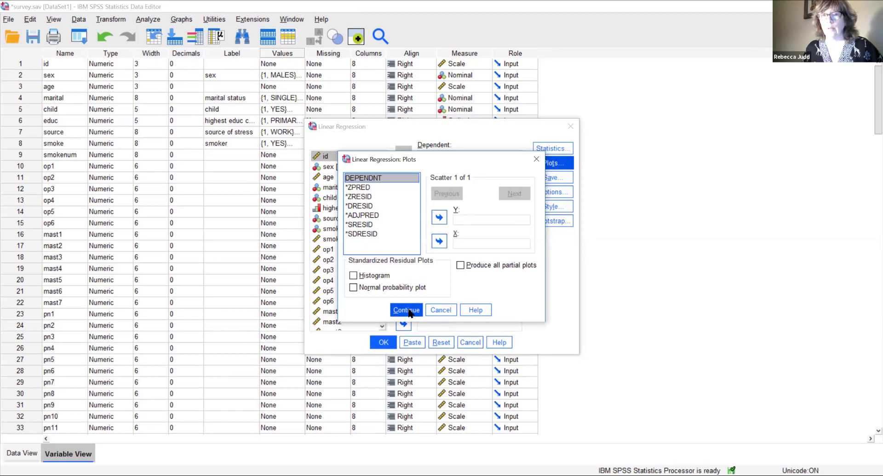
click(408, 311)
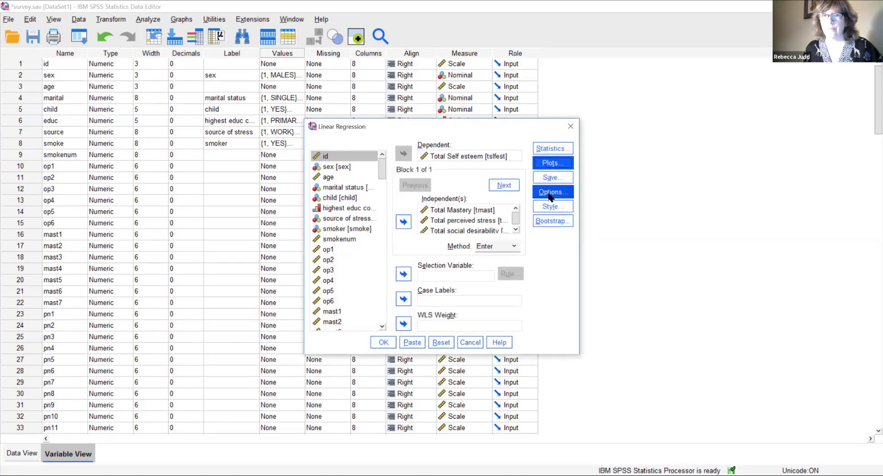
click(550, 193)
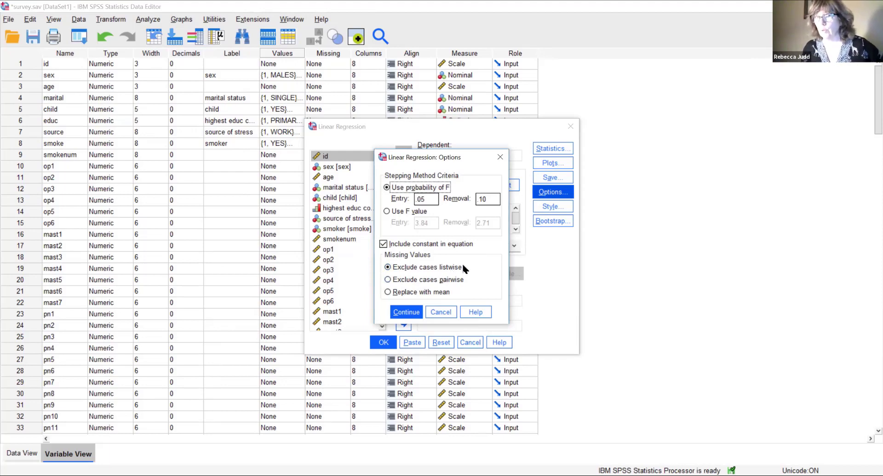
click(403, 314)
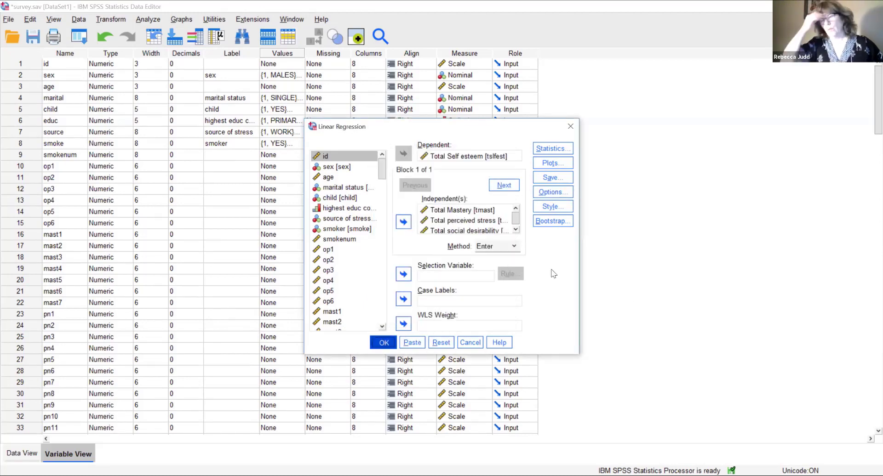
key(Return)
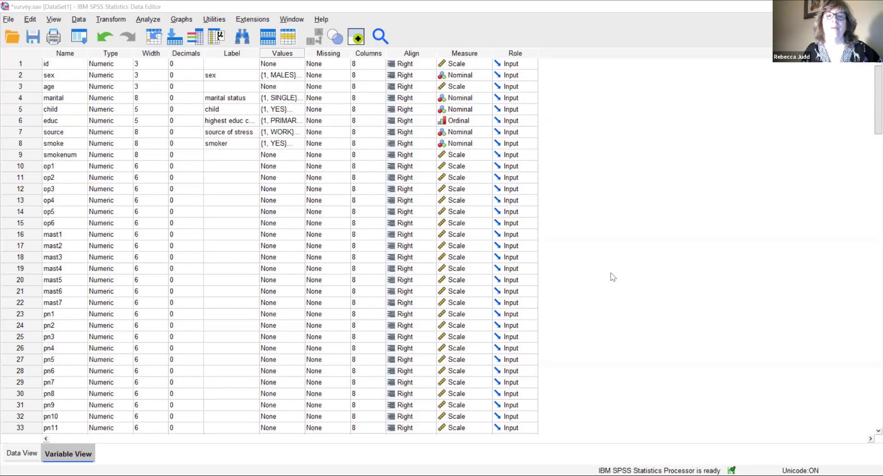
key(alt+Tab)
Examine the Descriptive Statistics and Correlations tables for Total Self esteem, Total Mastery, Total perceived stress and Total social desirability
click(268, 170)
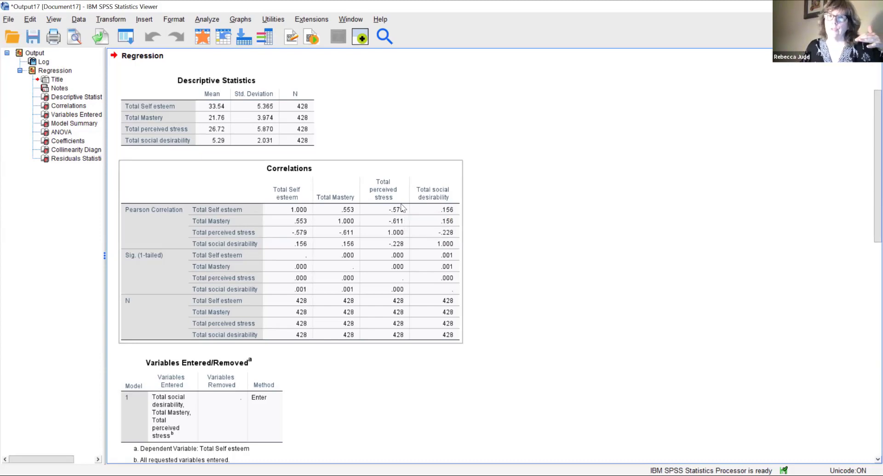
click(413, 108)
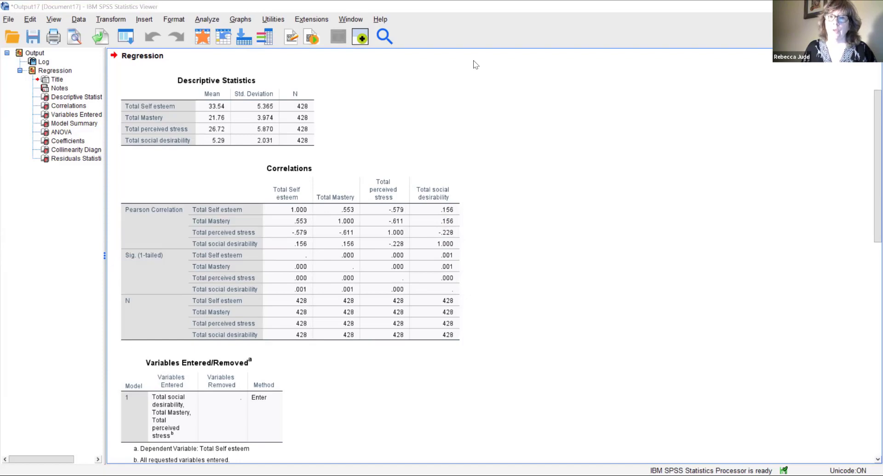
click(379, 211)
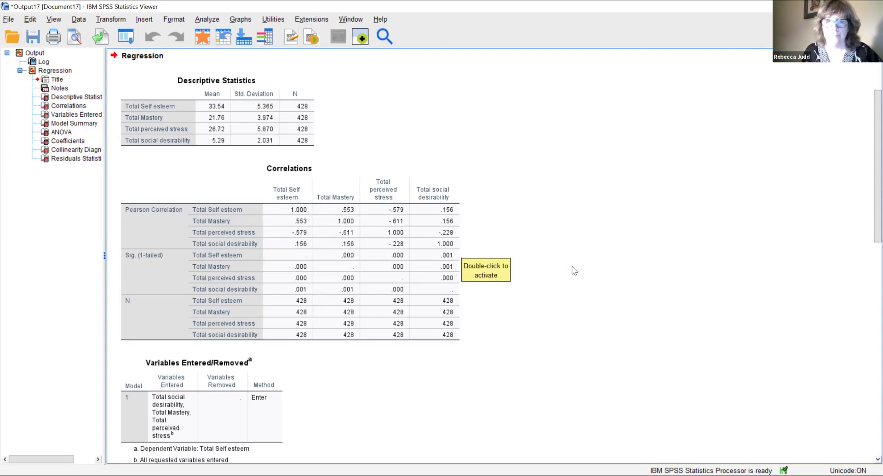
Examine the Model Summary and regression ANOVA tables, including R Square, Adjusted R Square, F, significance and the Durbin-Watson statistic
scroll(574, 271, down, 5)
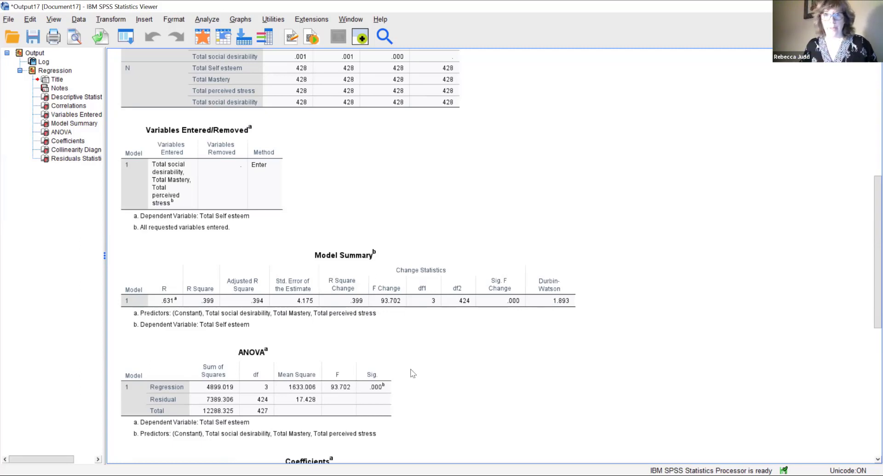
click(242, 289)
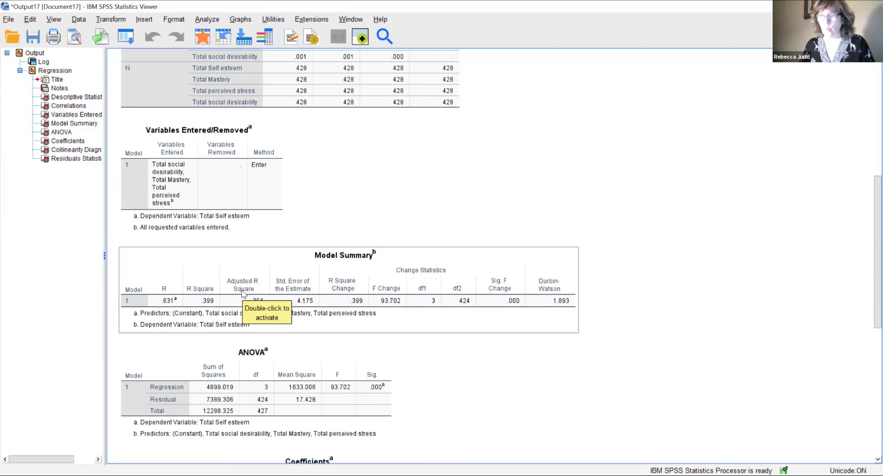
click(464, 381)
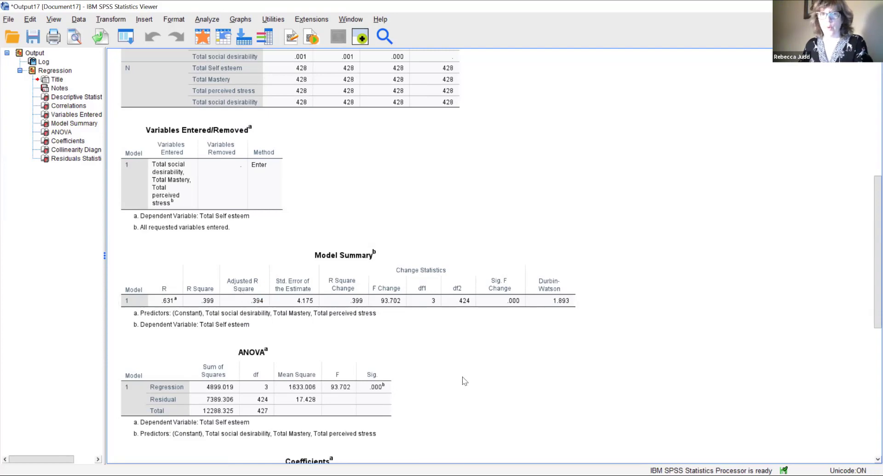
click(276, 305)
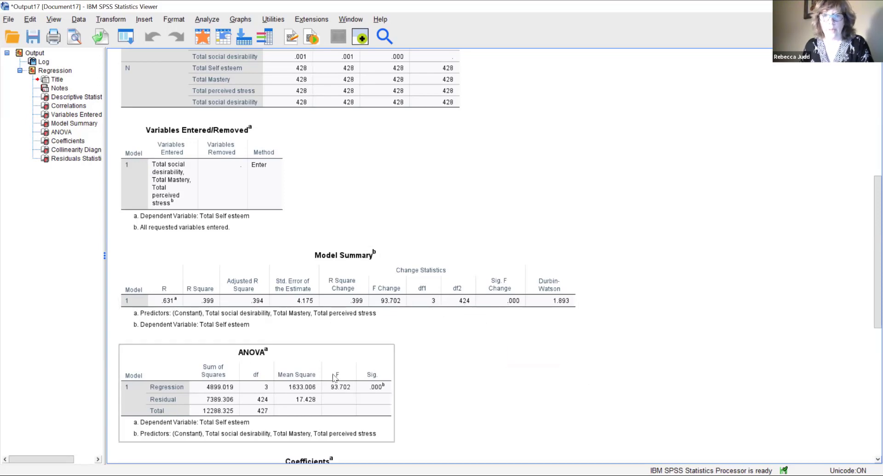
scroll(506, 373, down, 5)
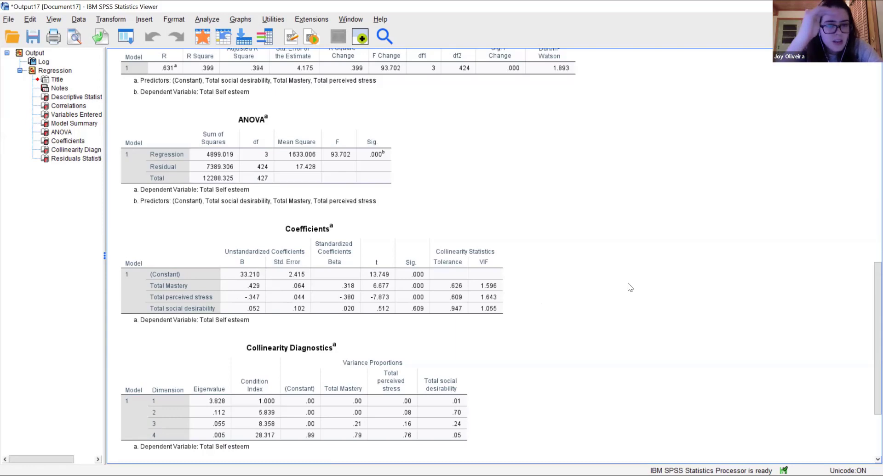
scroll(630, 287, up, 5)
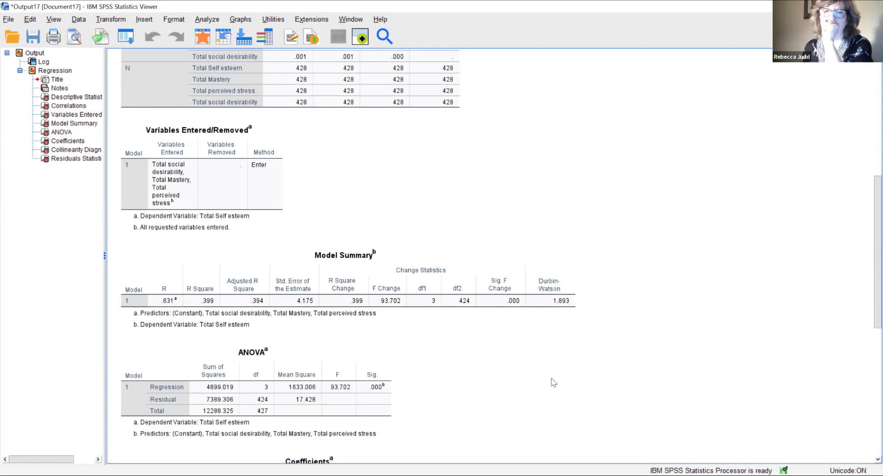
scroll(553, 383, down, 5)
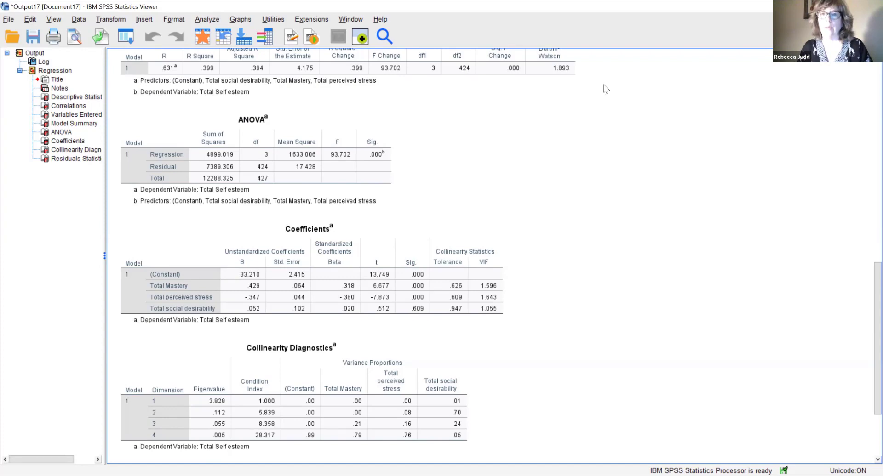
scroll(593, 172, up, 5)
click(575, 280)
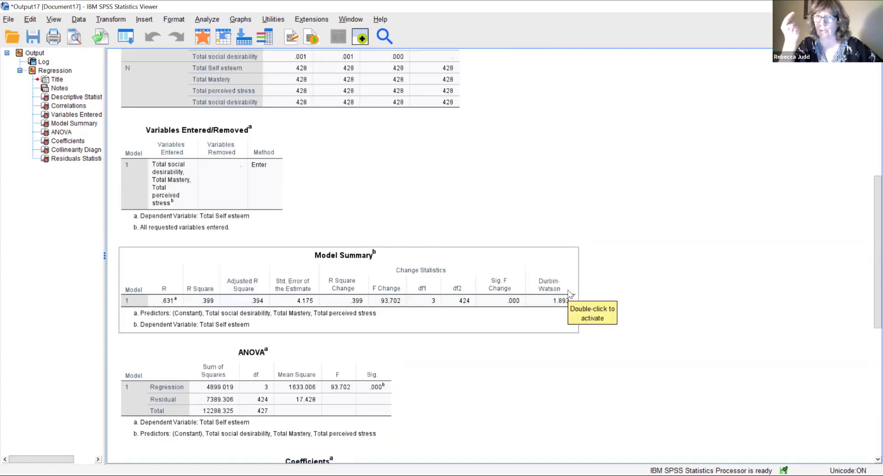
click(647, 283)
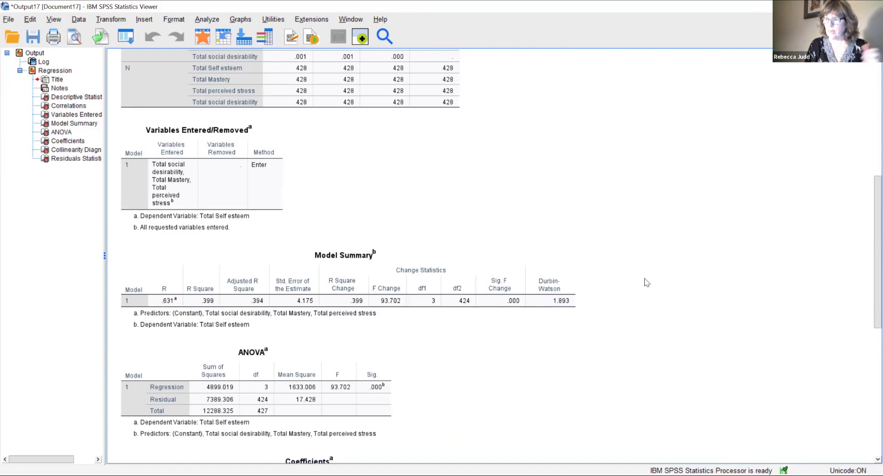
click(529, 310)
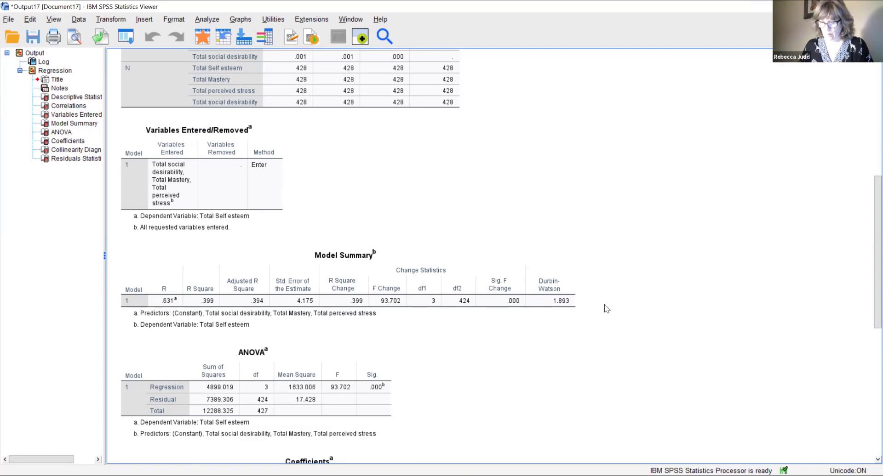
Examine each predictor's significance, Beta, Tolerance and VIF in the Coefficients table, and review the Collinearity Diagnostics table
scroll(604, 305, down, 5)
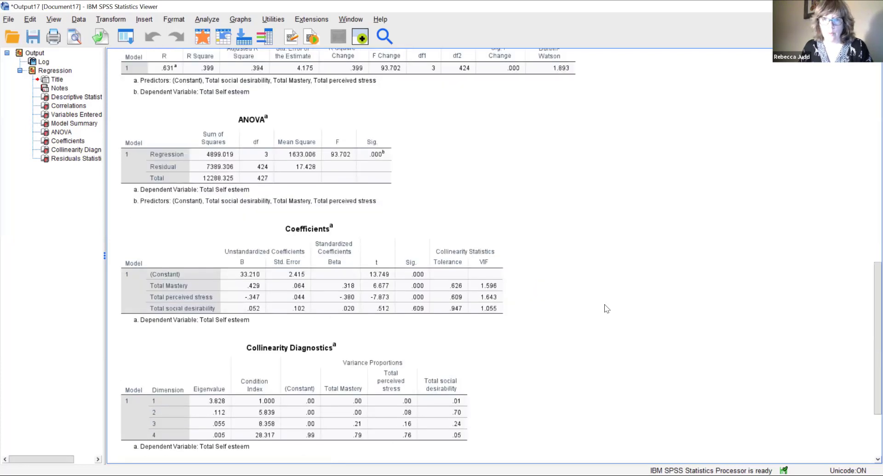
scroll(604, 304, down, 3)
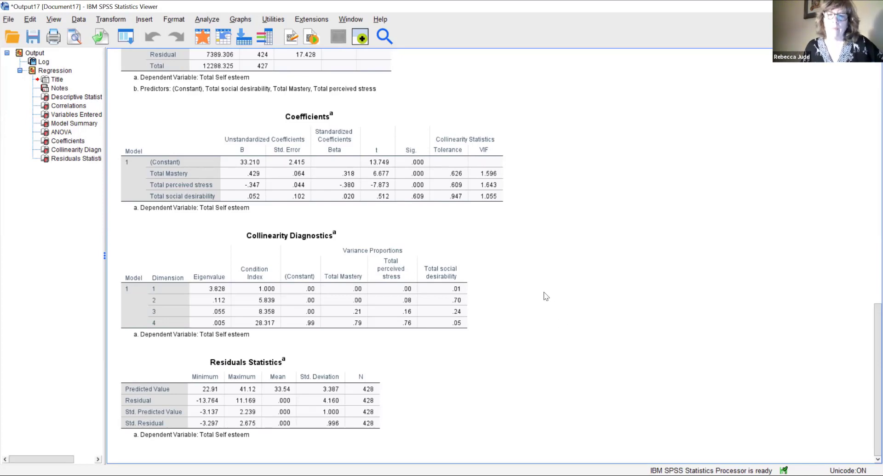
click(414, 241)
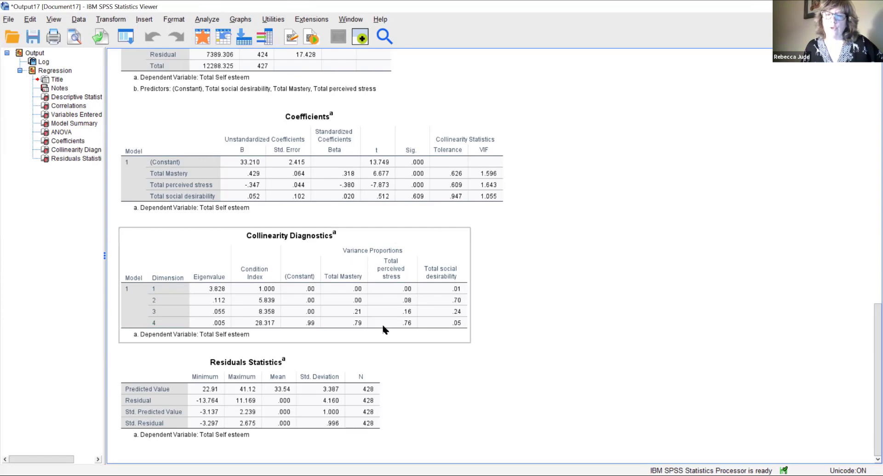
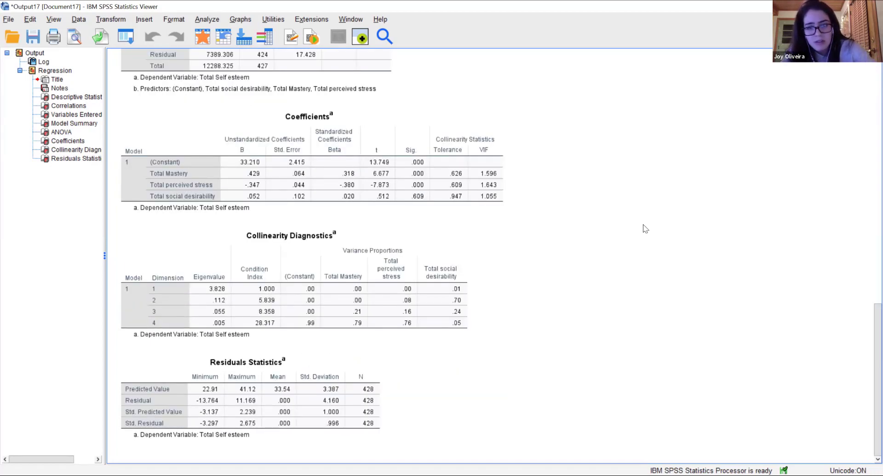
Review the whole regression output from the syntax to Residuals Statistics, and re-examine the variance proportions in the Collinearity Diagnostics table
scroll(643, 224, up, 10)
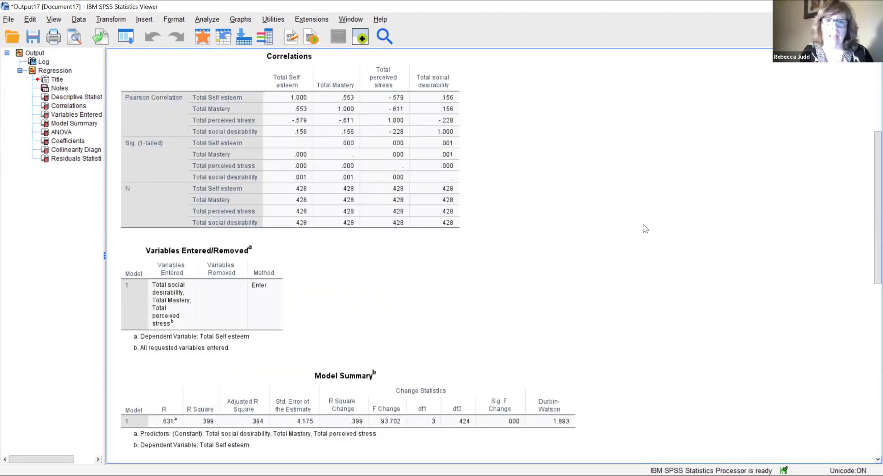
scroll(643, 225, up, 5)
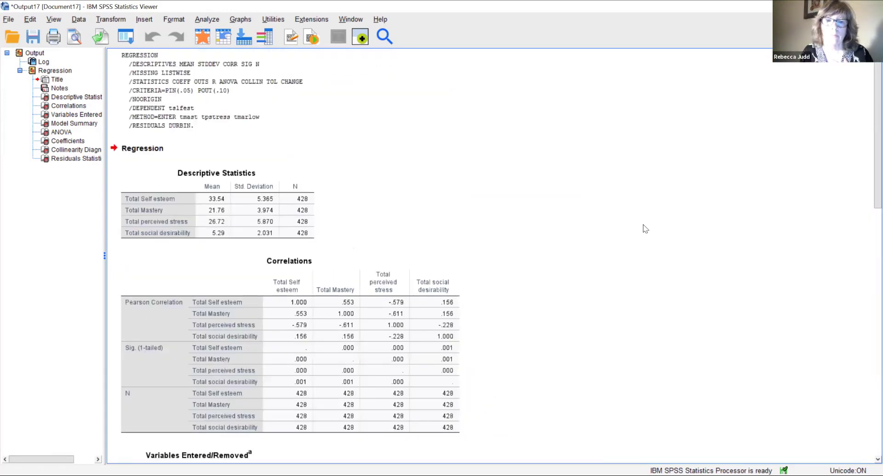
scroll(643, 224, down, 12)
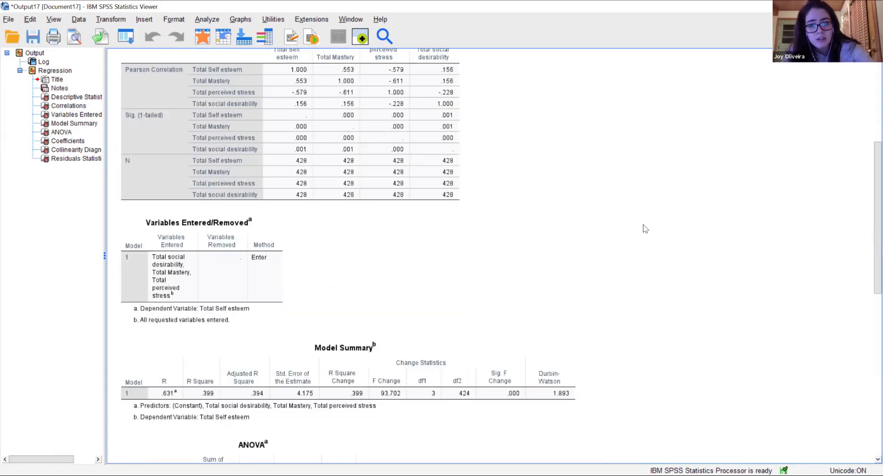
scroll(643, 225, down, 5)
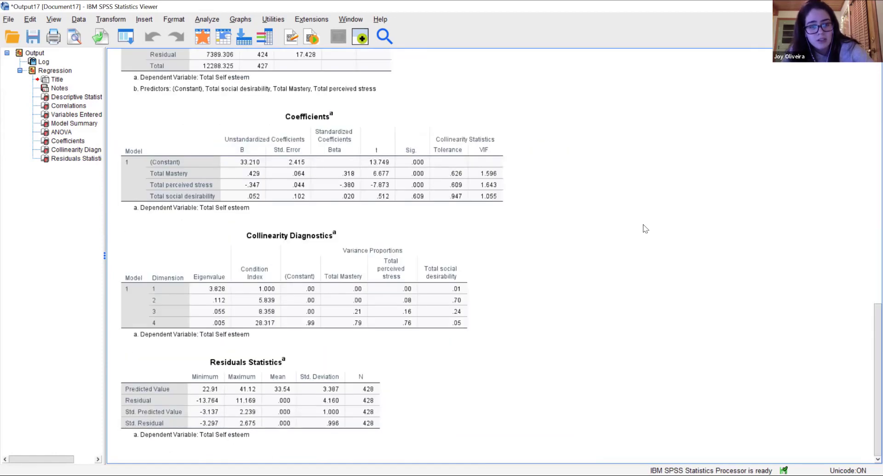
click(440, 275)
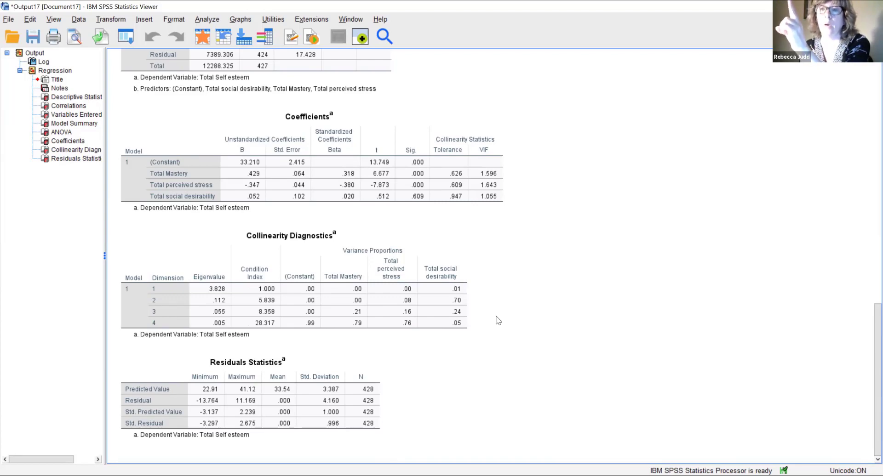
click(360, 298)
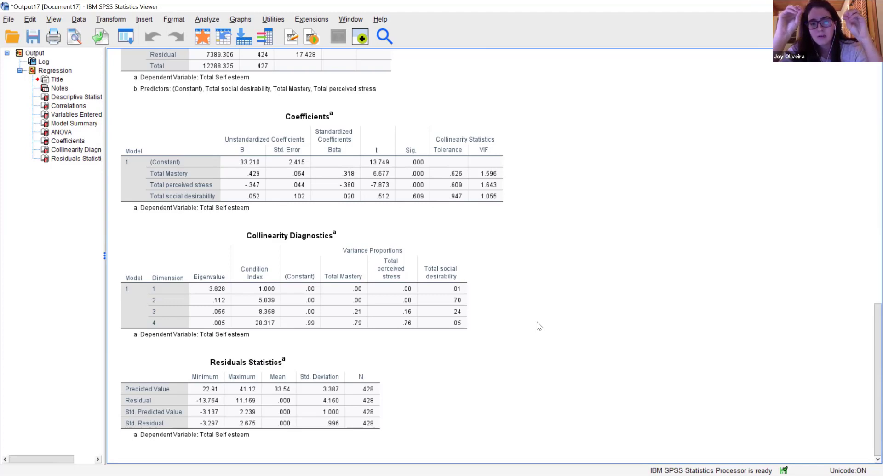
click(390, 296)
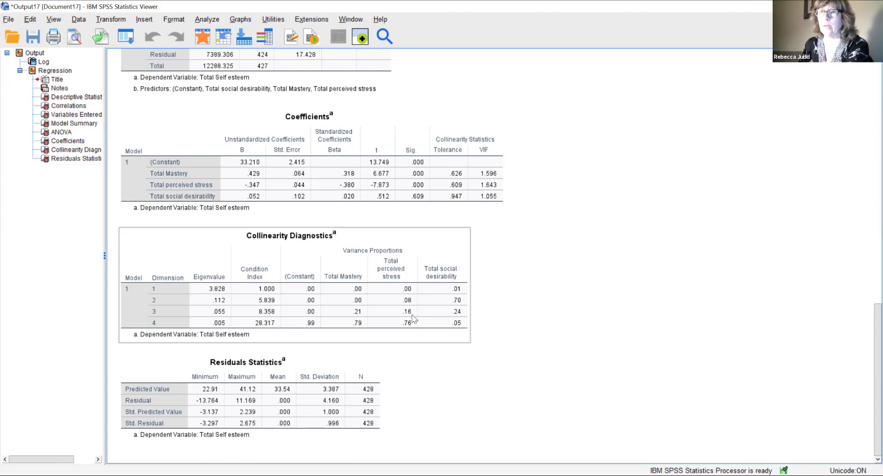
Switch to the Word document Document10, maximize its window and read the Regression write-up below the T-TEST section
click(550, 300)
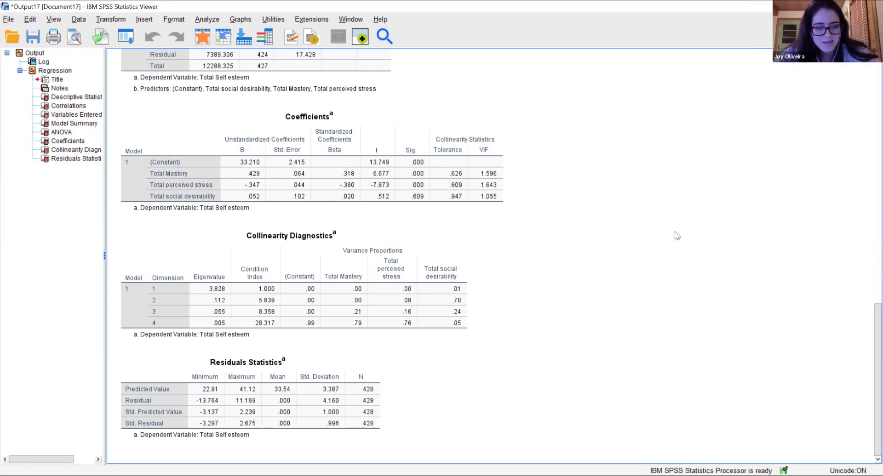
key(ctrl+Home)
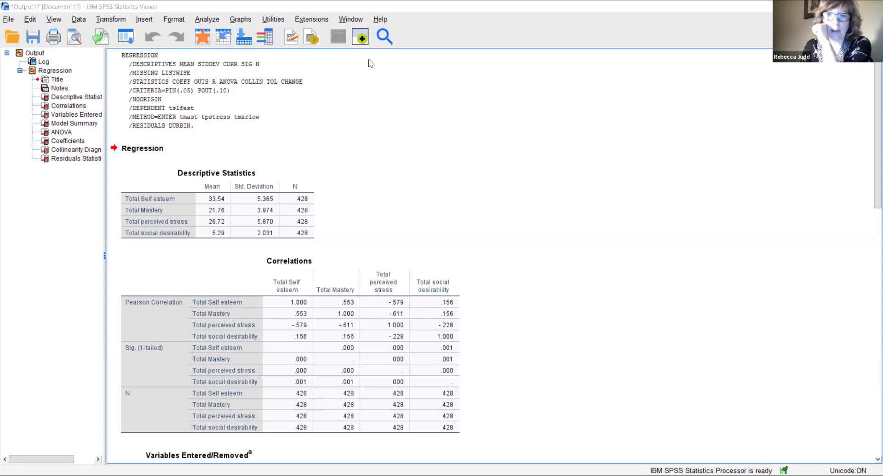
key(alt+Tab)
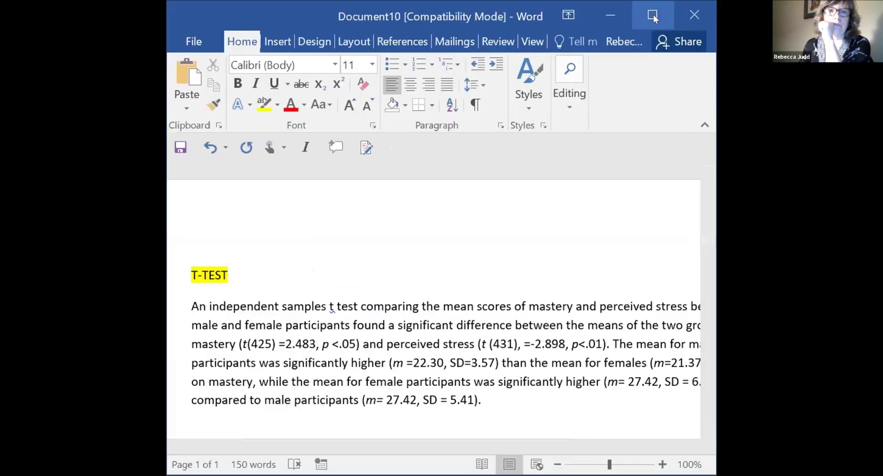
key(super+Up)
scroll(512, 265, down, 4)
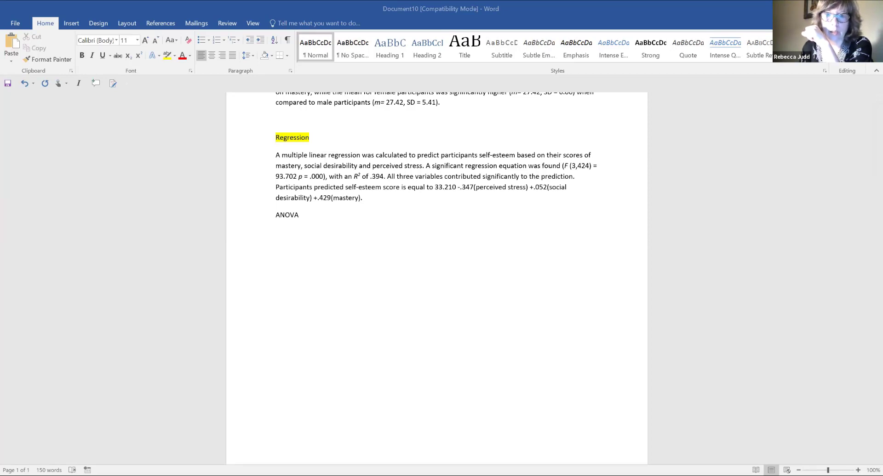
Return to the SPSS output and examine the Residuals Statistics, Collinearity Diagnostics, Coefficients and Model Summary tables against the regression write-up
key(alt+Tab)
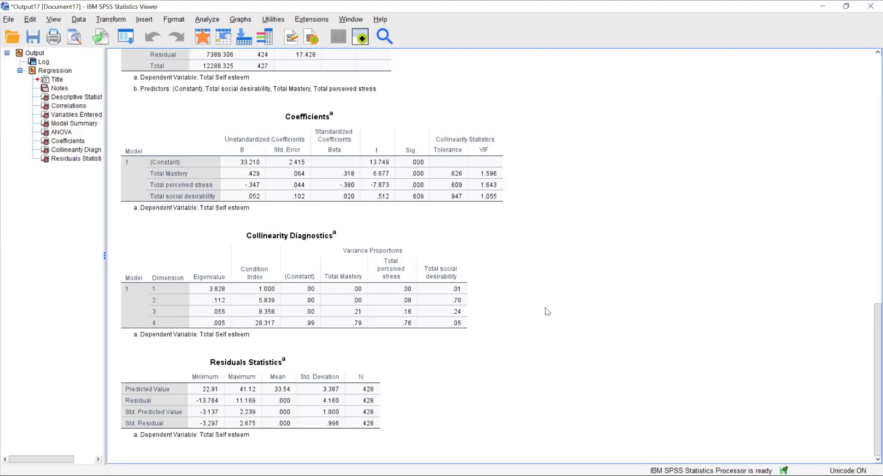
click(275, 368)
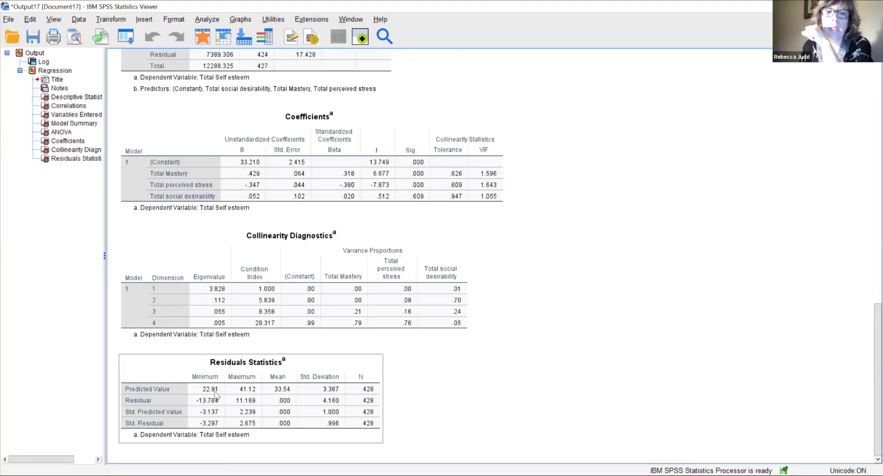
click(449, 364)
click(281, 329)
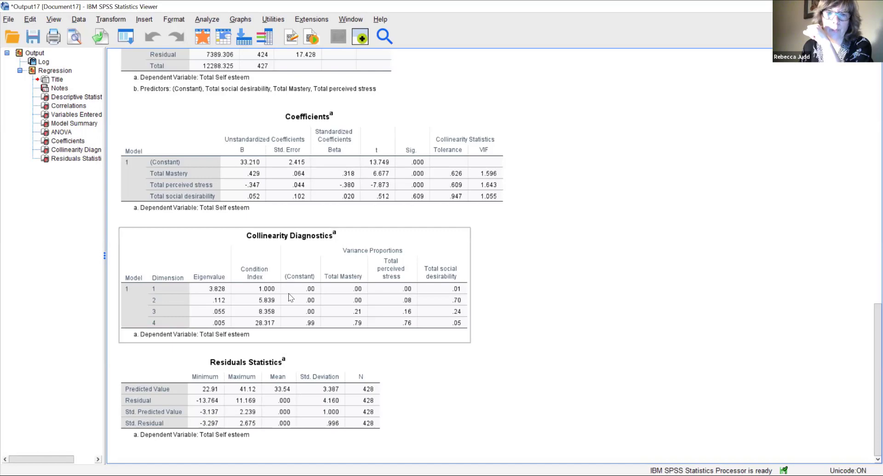
click(498, 335)
click(263, 149)
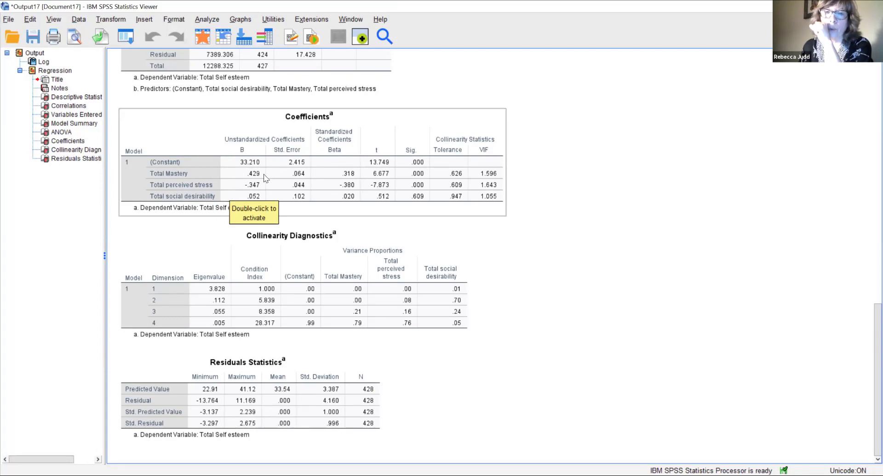
scroll(590, 190, up, 5)
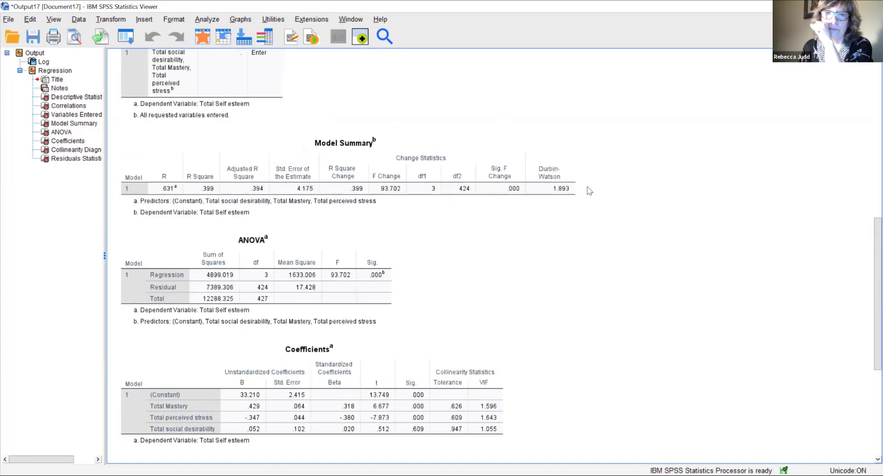
click(290, 191)
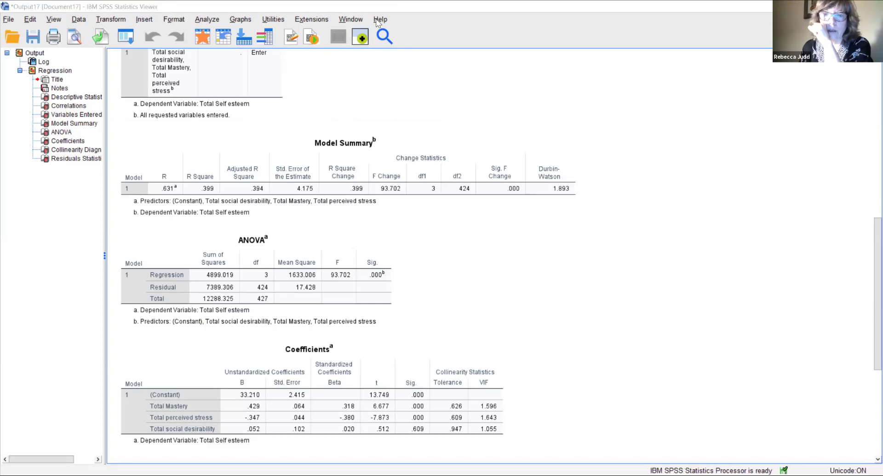
Switch back to the Word document and review the T-TEST and Regression write-ups through to the ANOVA heading
key(alt+Tab)
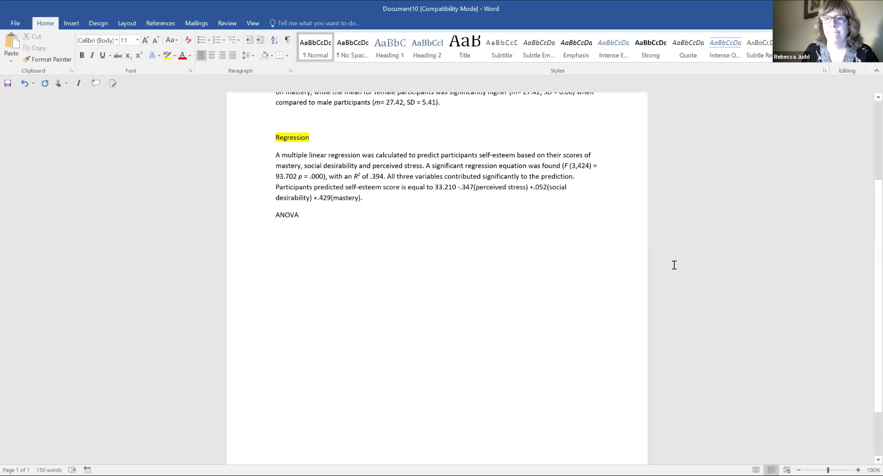
scroll(674, 266, up, 4)
scroll(674, 265, down, 6)
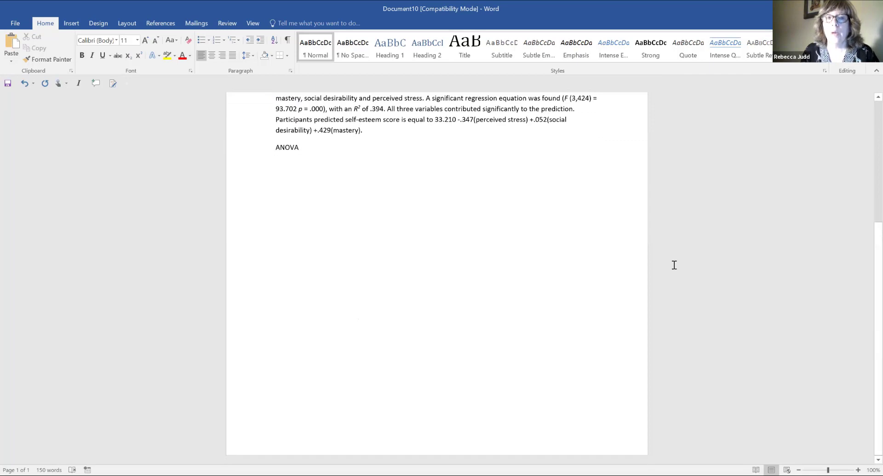
scroll(674, 266, up, 7)
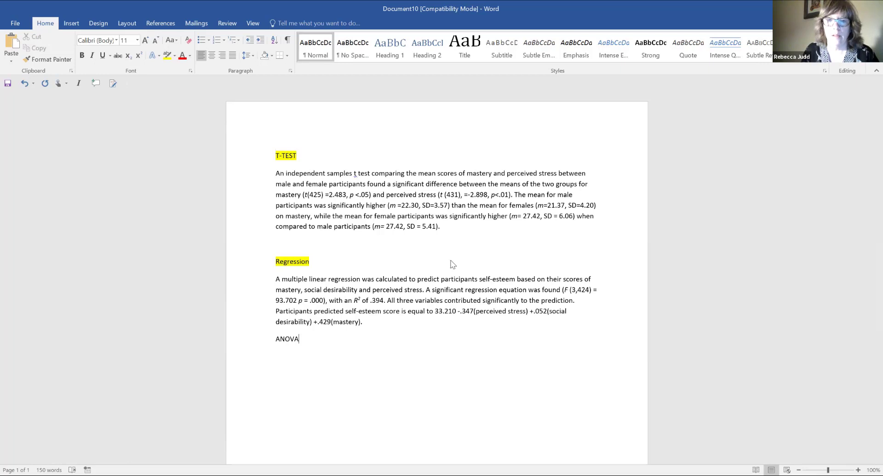
key(ctrl+w)
key(Escape)
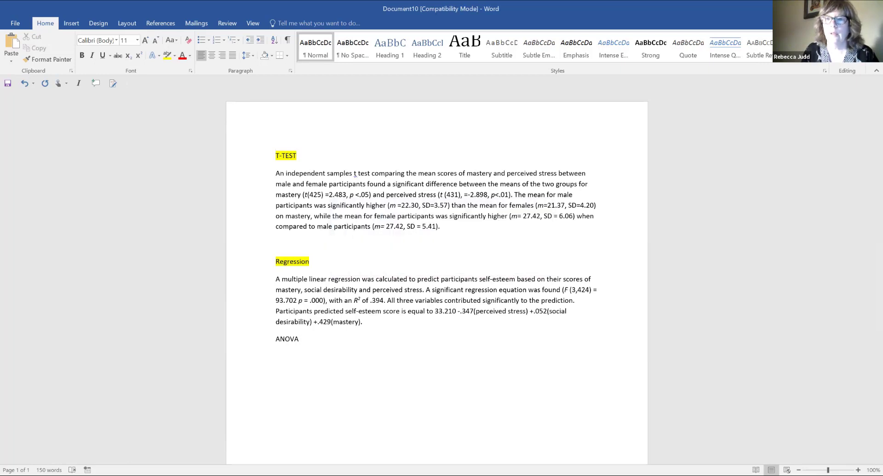